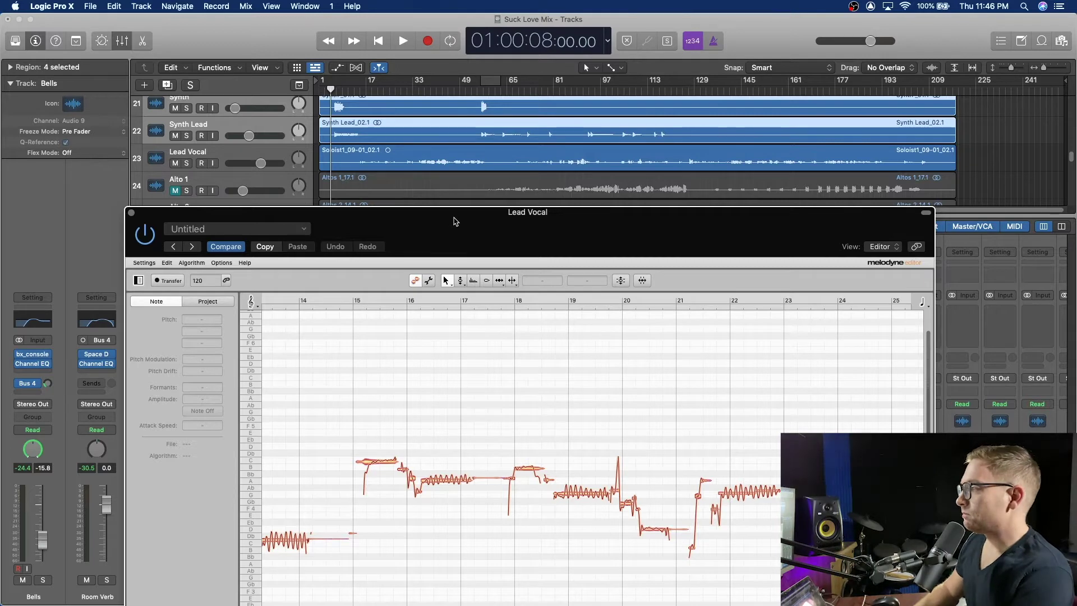
Reposition the Melodyne window and review its Pitch Tool variants, trying the Pitch Tool before returning to the Main Tool.
left_click_drag(440, 222, 475, 108)
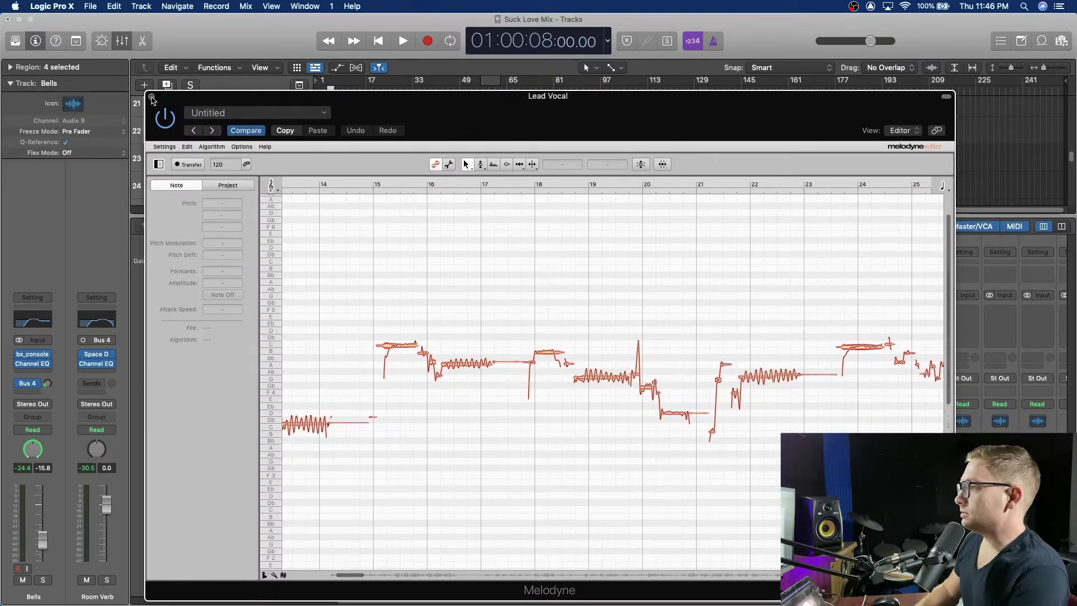
left_click_drag(198, 93, 227, 105)
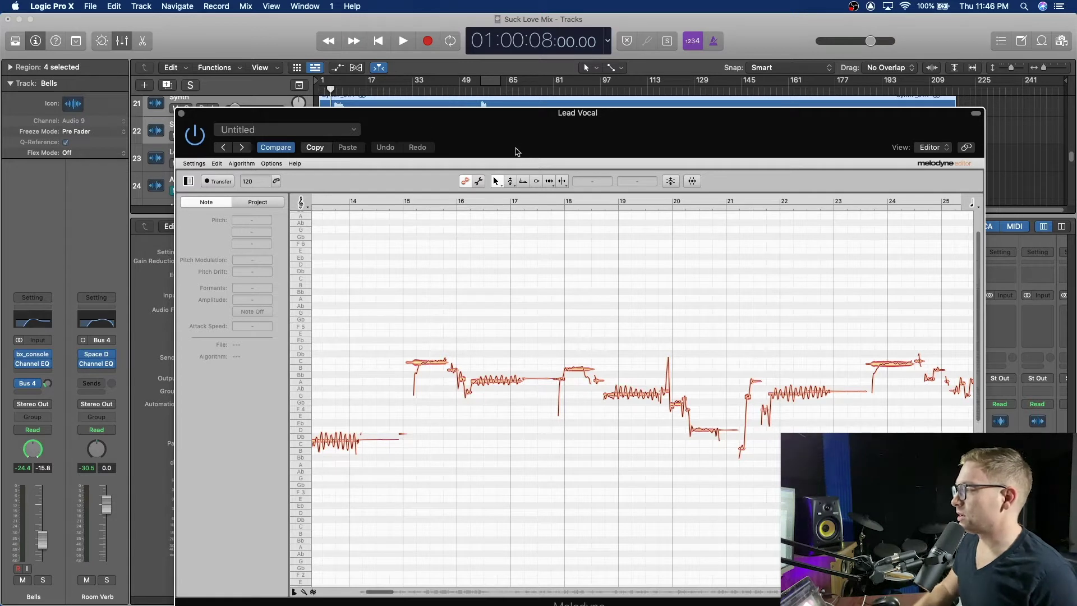
left_click(510, 181)
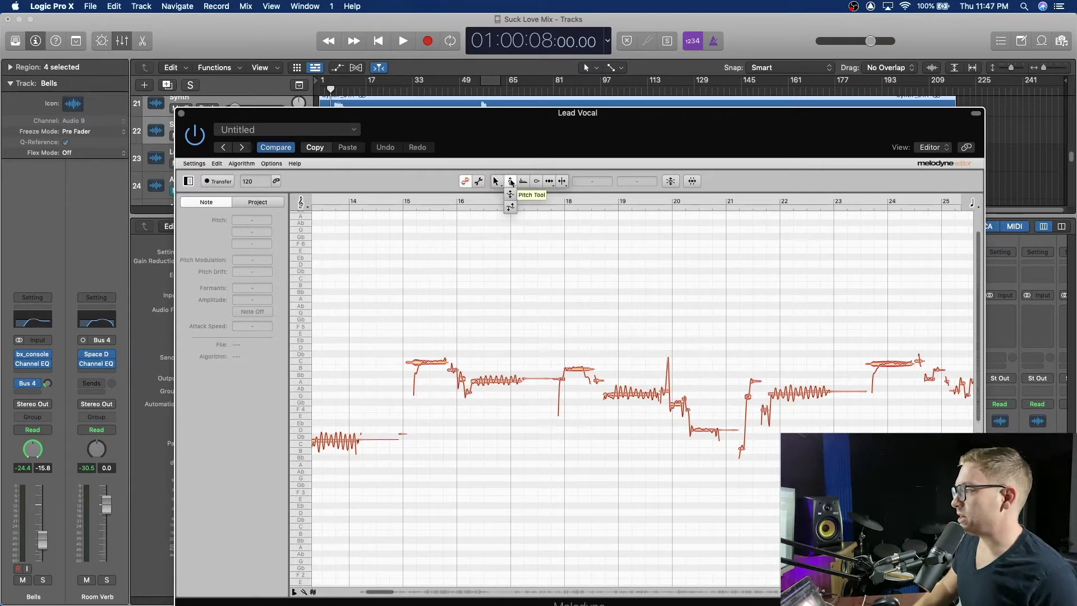
left_click(510, 194)
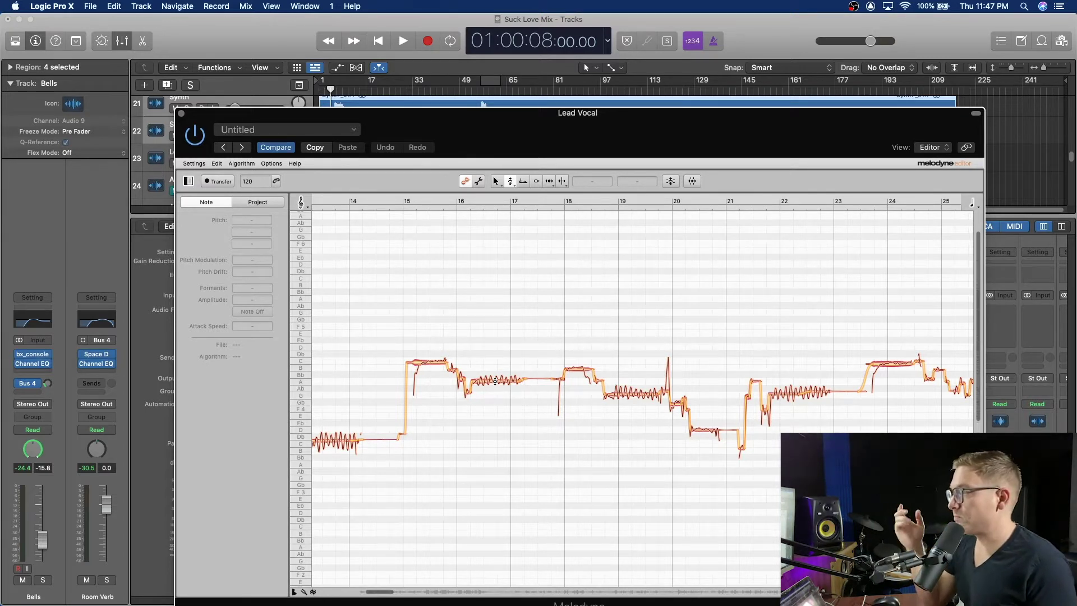
left_click_drag(515, 184, 512, 199)
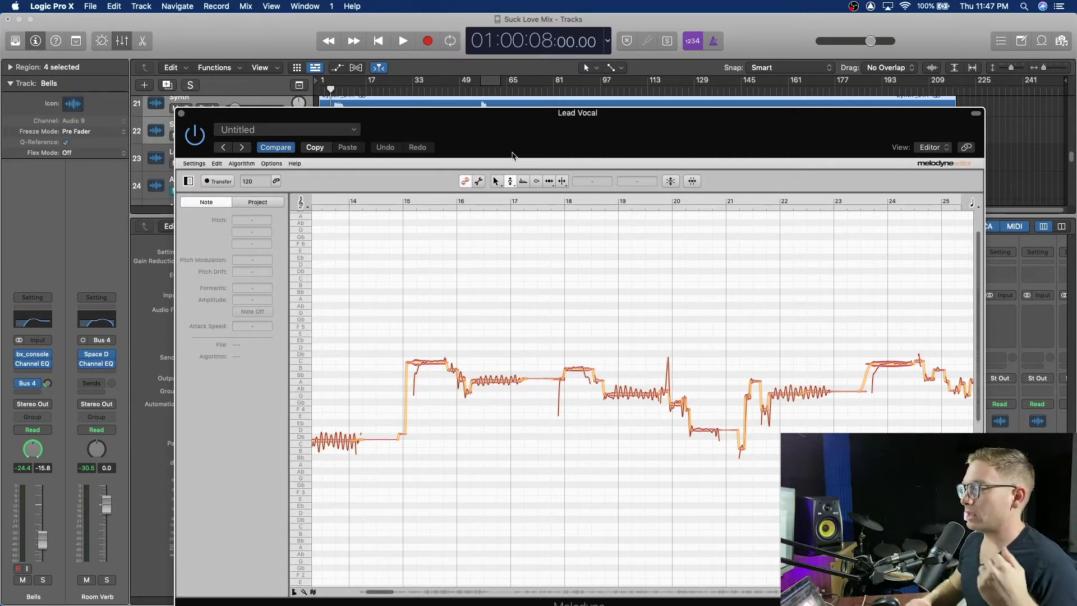
left_click(511, 181)
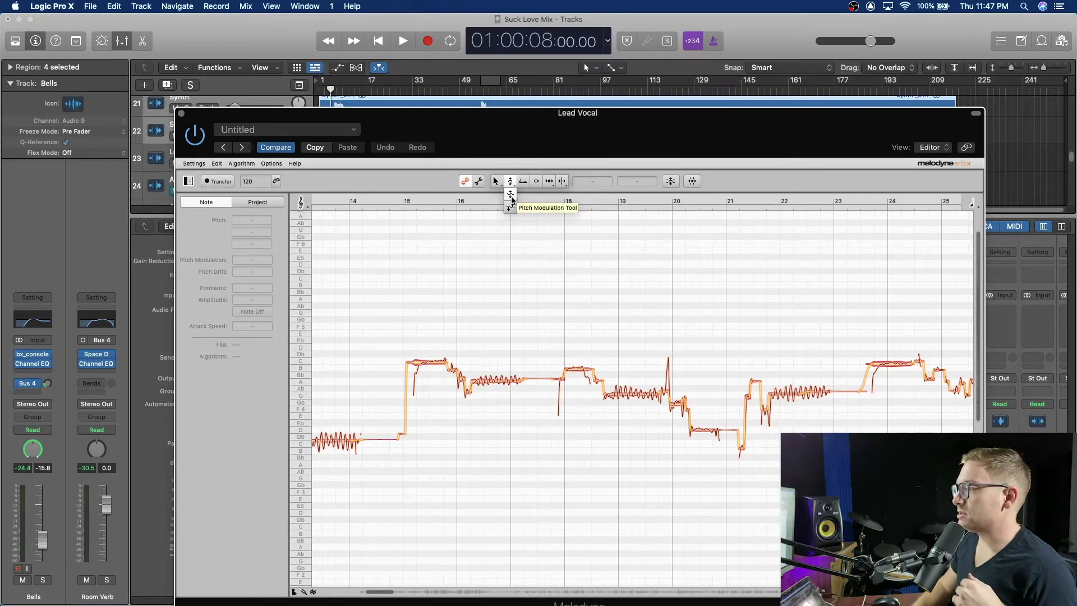
left_click(526, 123)
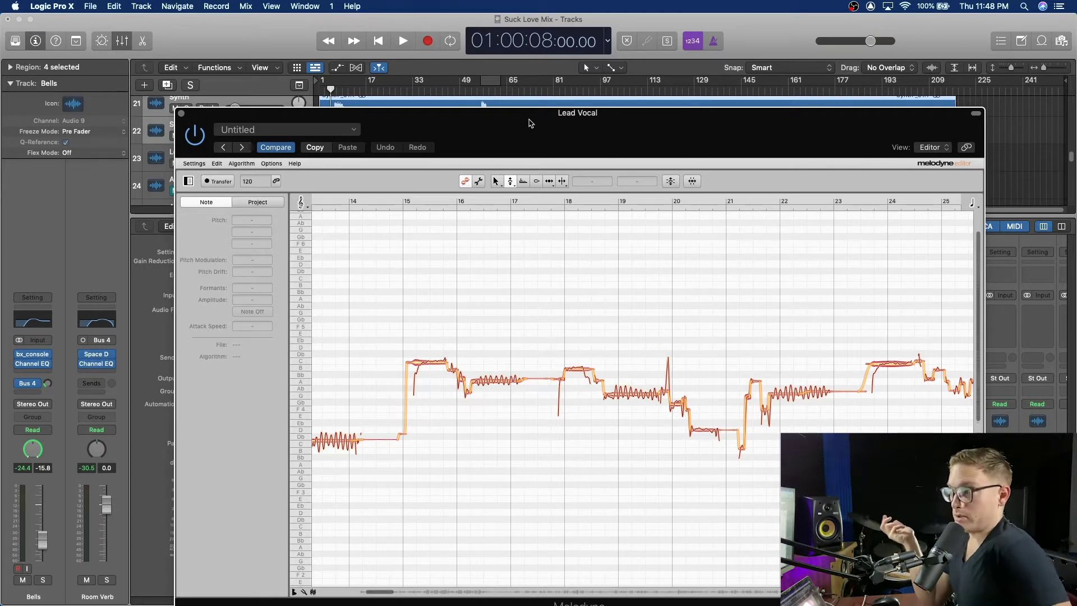
left_click(496, 183)
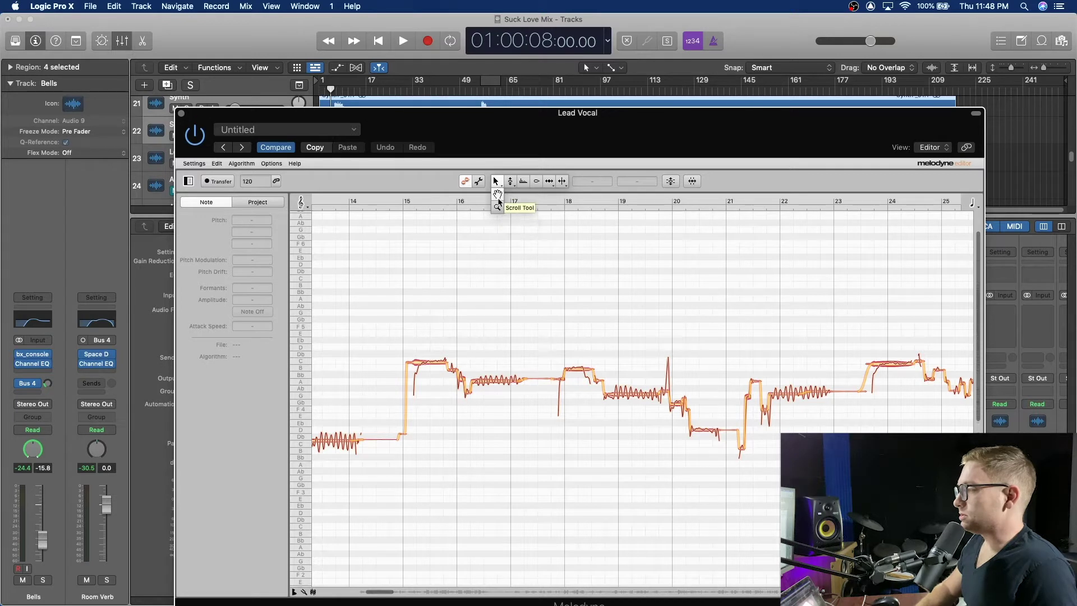
left_click(499, 167)
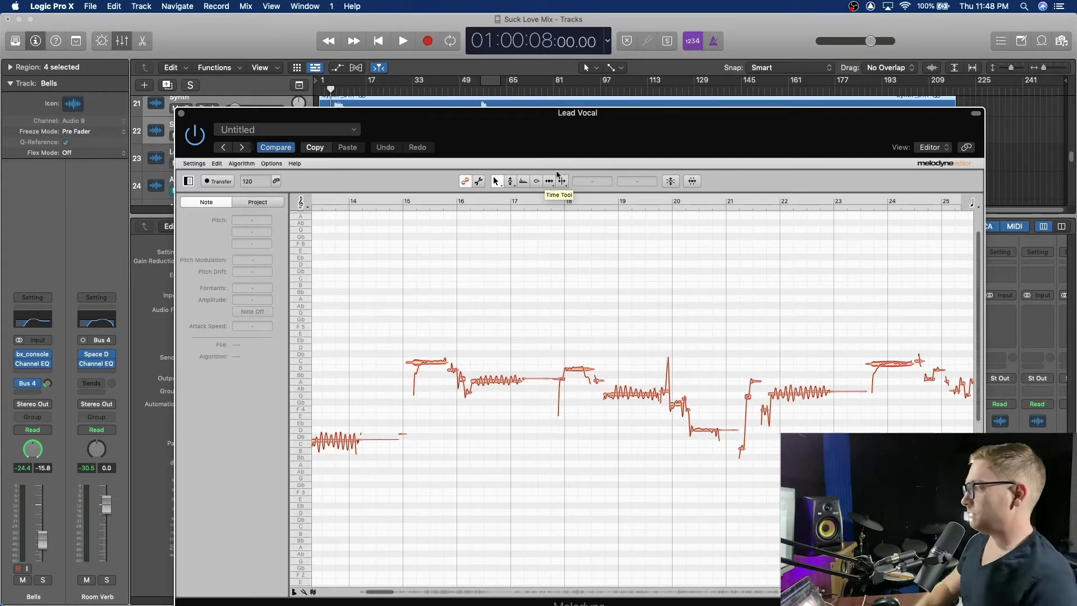
Enlarge the note display in both directions and examine the opening lead vocal notes around bars 12 to 17.
left_click_drag(650, 135, 644, 68)
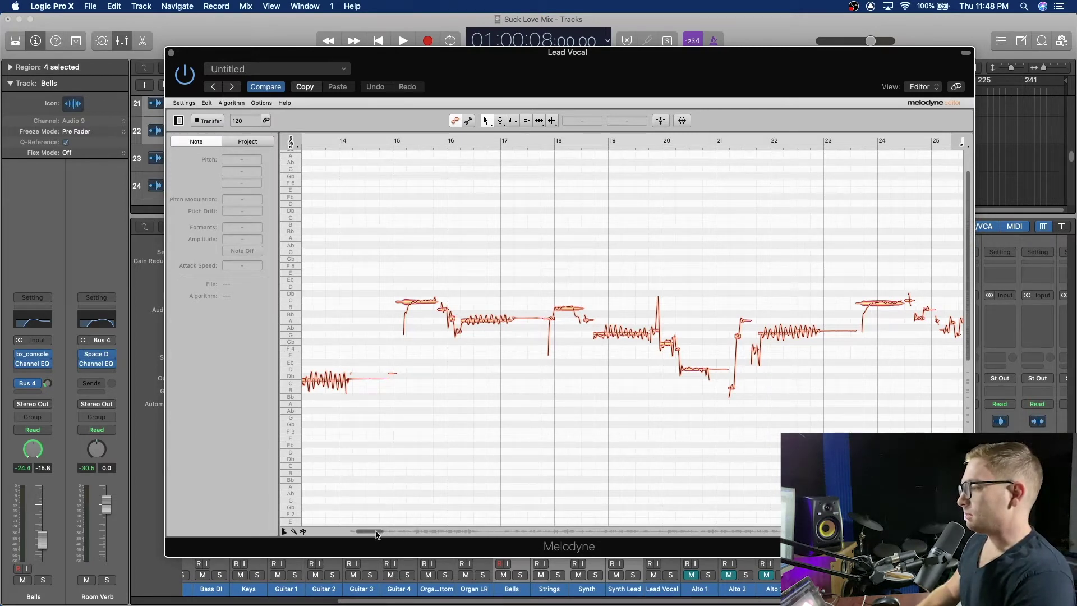
left_click_drag(381, 531, 366, 532)
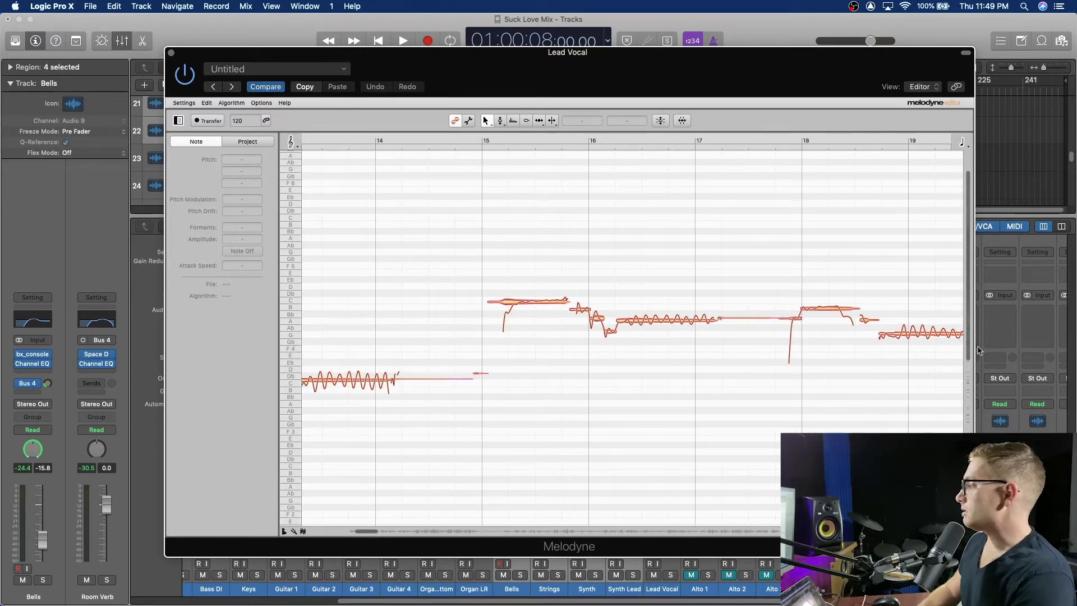
left_click_drag(968, 358, 964, 292)
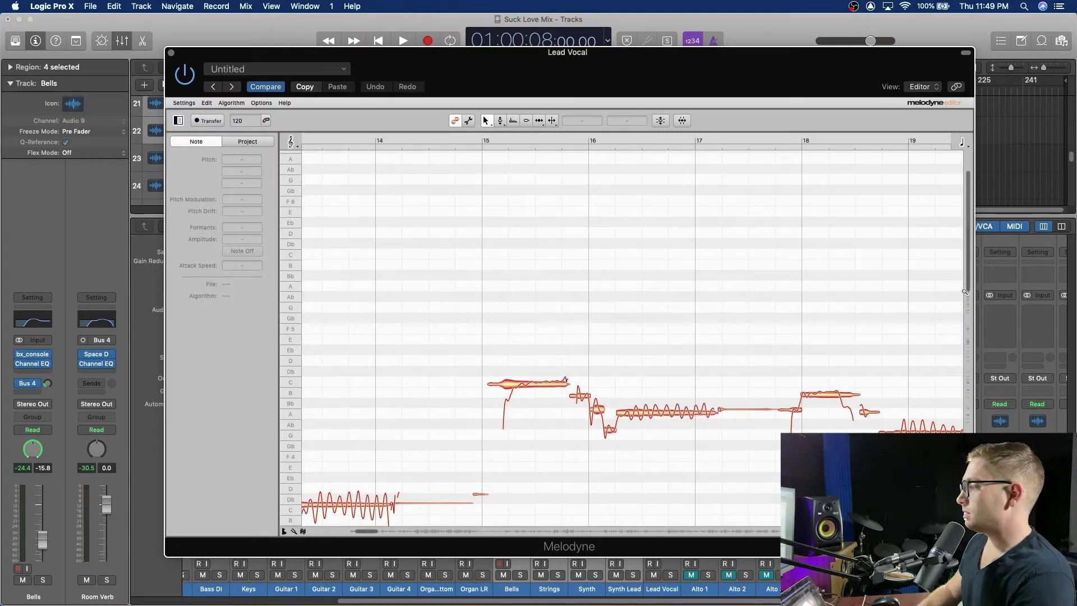
scroll(716, 354, "down", 5)
scroll(715, 354, "up", 4)
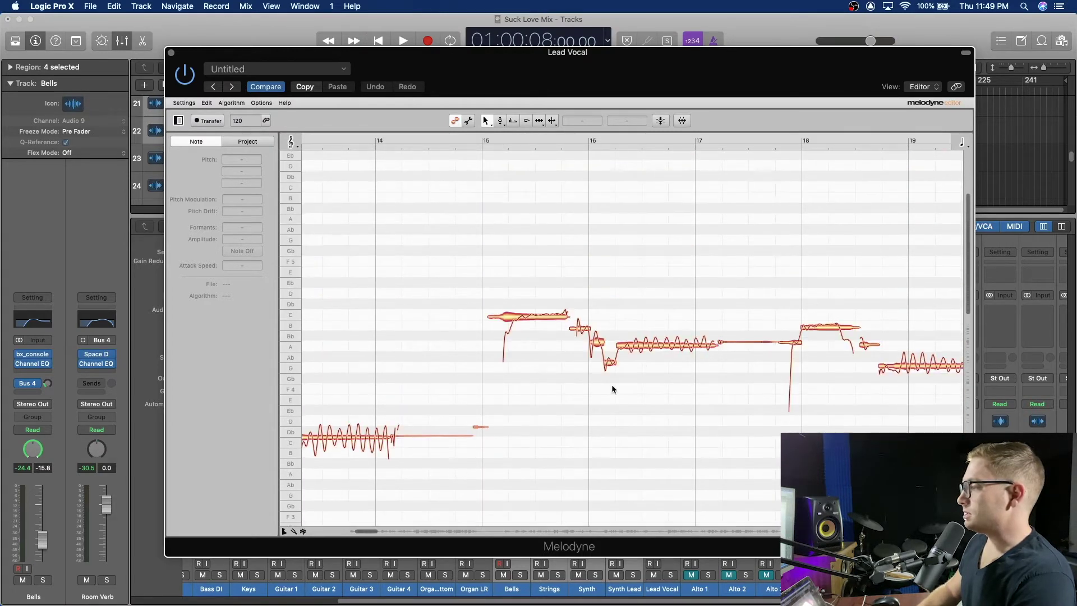
scroll(611, 388, "left", 4)
scroll(611, 385, "left", 5)
scroll(611, 385, "right", 4)
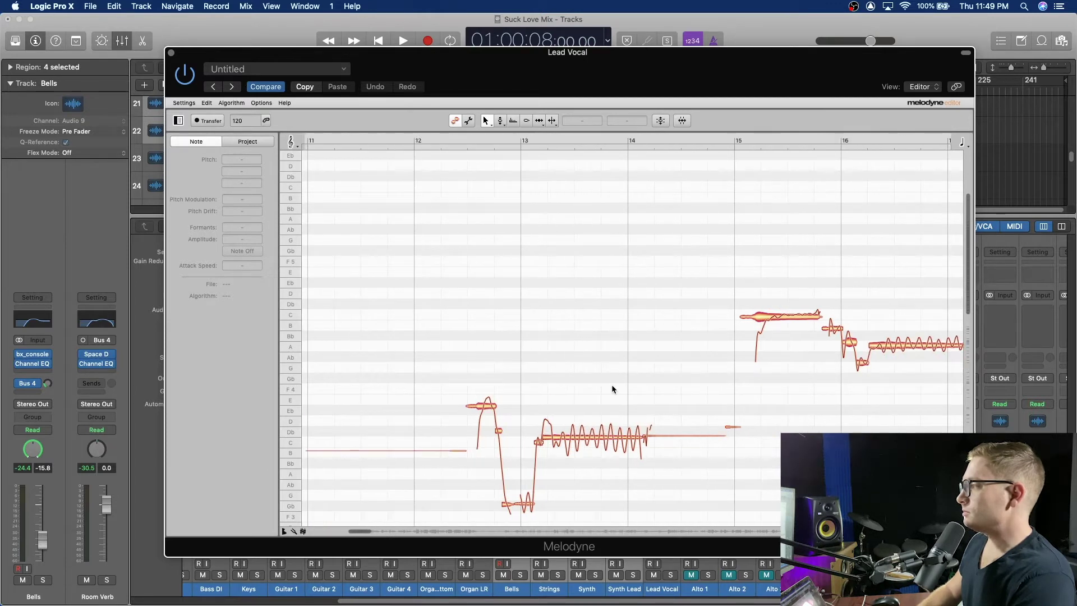
scroll(613, 361, "down", 1)
scroll(613, 362, "right", 1)
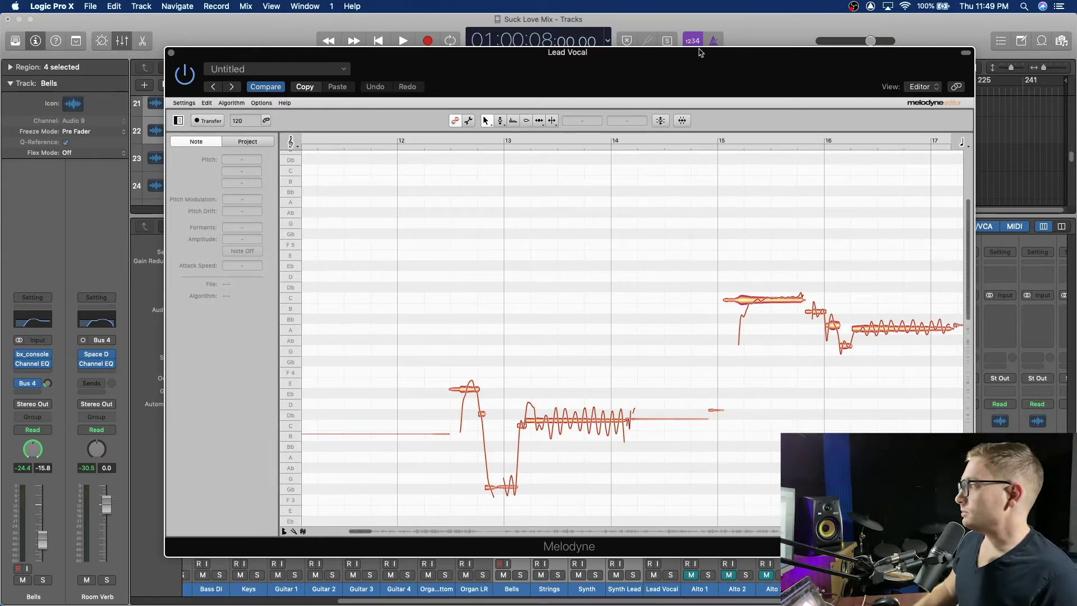
Shrink the Melodyne window and place it below the arrangement so the Lead Vocal track stays in view.
left_click_drag(698, 57, 682, 110)
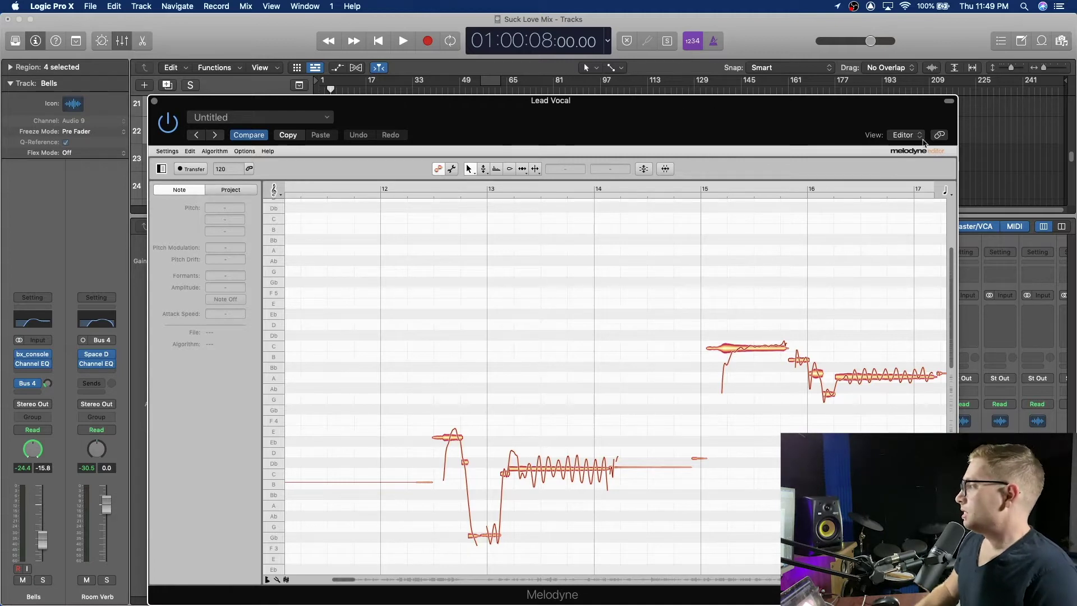
scroll(1008, 150, "down", 3)
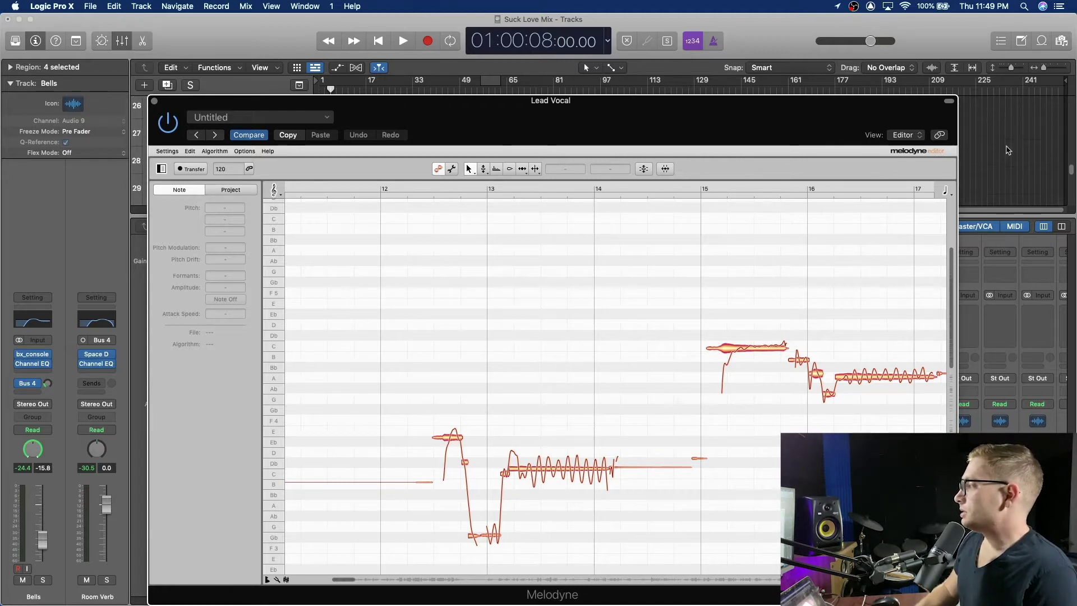
key("x")
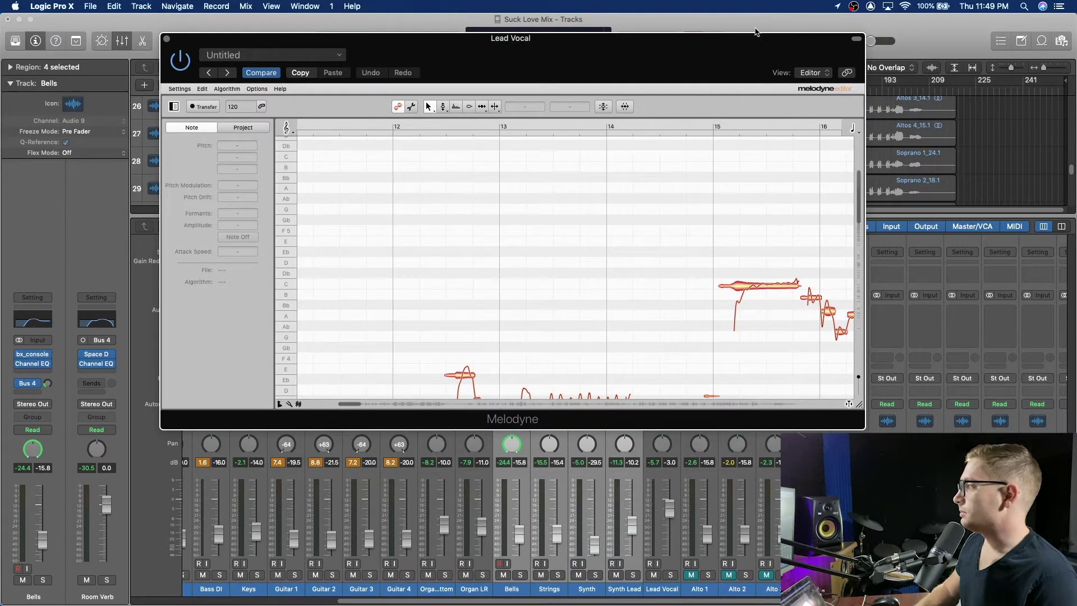
left_click_drag(722, 45, 755, 224)
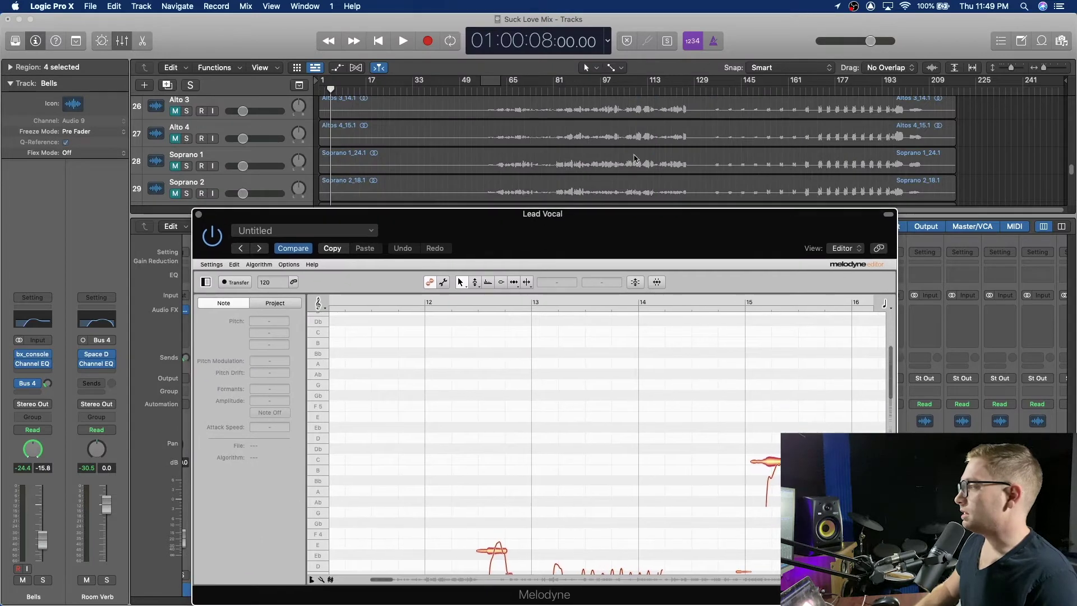
scroll(634, 151, "down", 3)
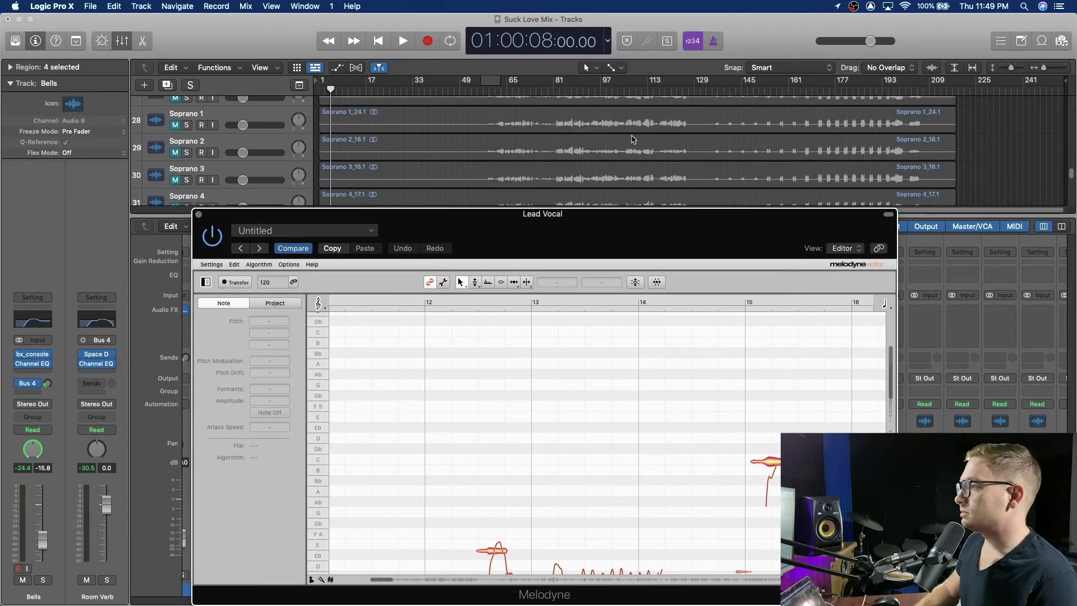
scroll(632, 139, "up", 5)
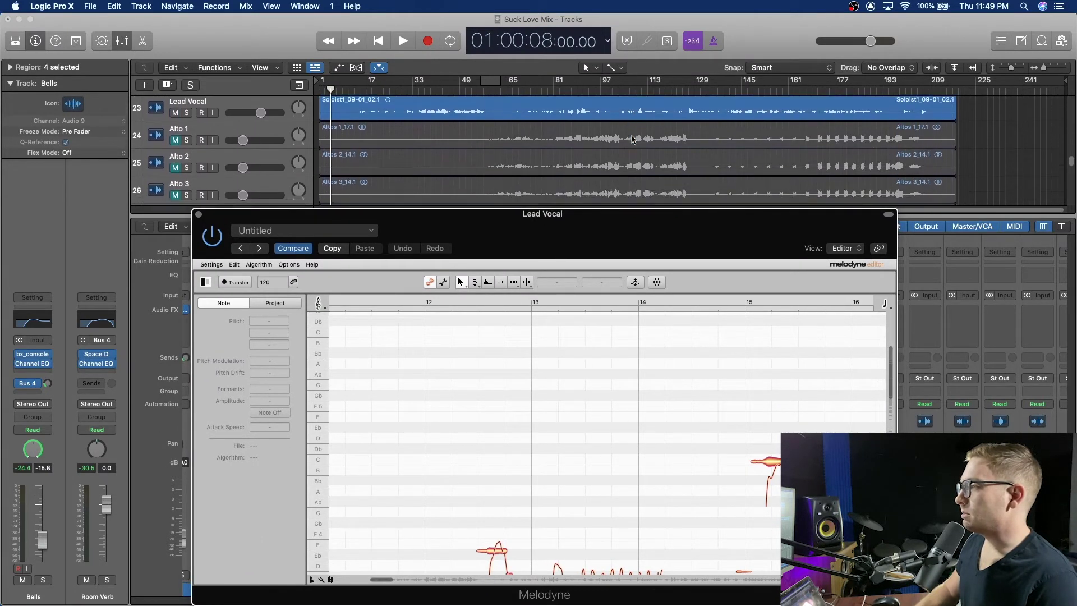
scroll(633, 139, "up", 1)
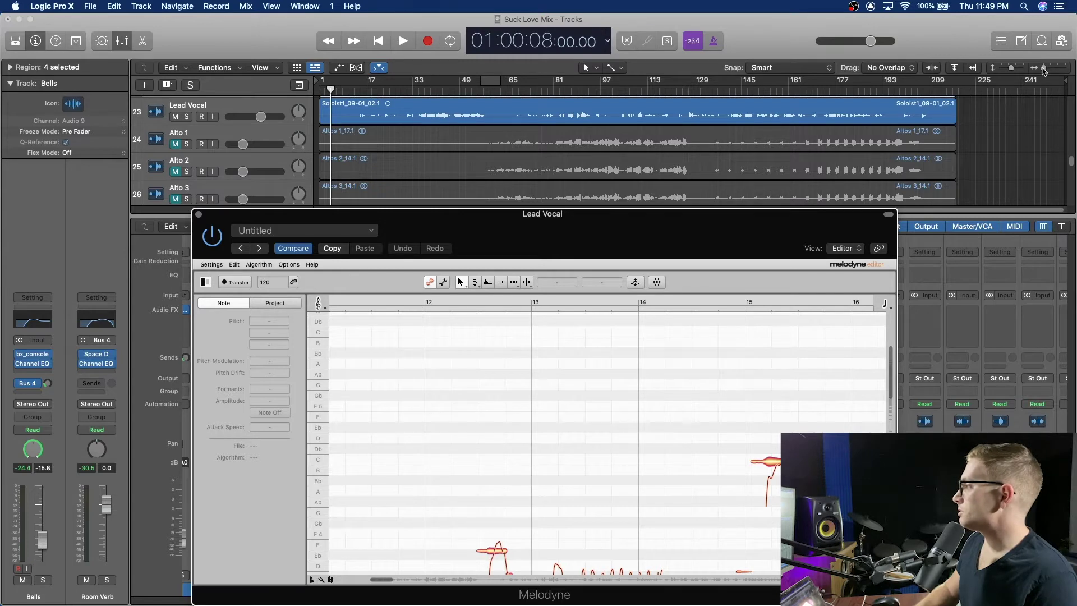
Zoom into the Lead Vocal region, enlarge its waveform, and place the playhead just before the first vocal phrase.
left_click_drag(1043, 71, 1053, 73)
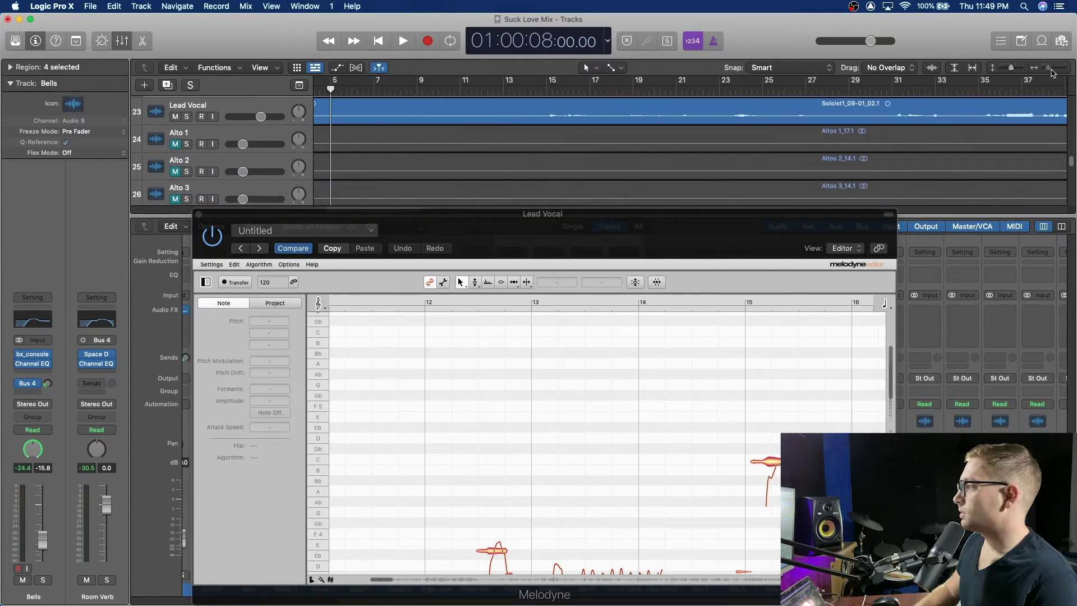
left_click(934, 69)
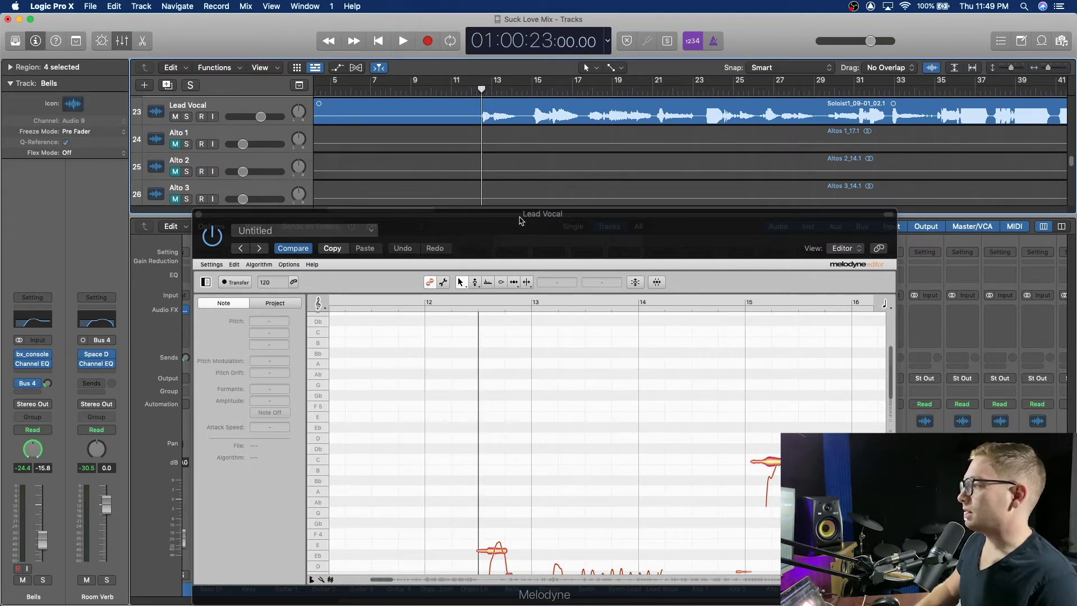
left_click_drag(521, 221, 520, 167)
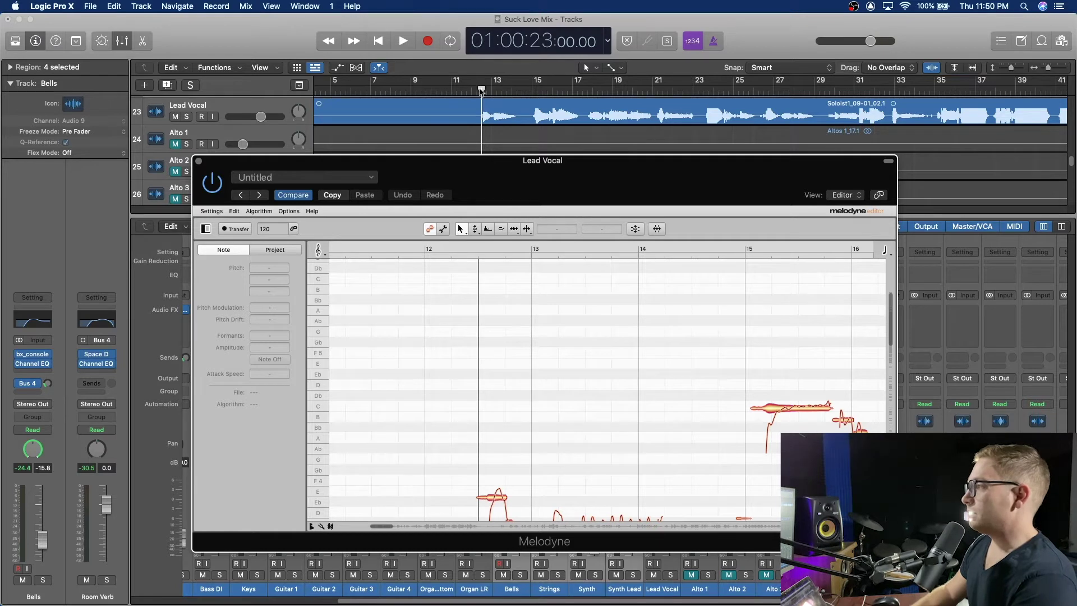
mouse_move(481, 91)
left_mouse_down()
mouse_move(546, 91)
mouse_move(476, 90)
left_mouse_up()
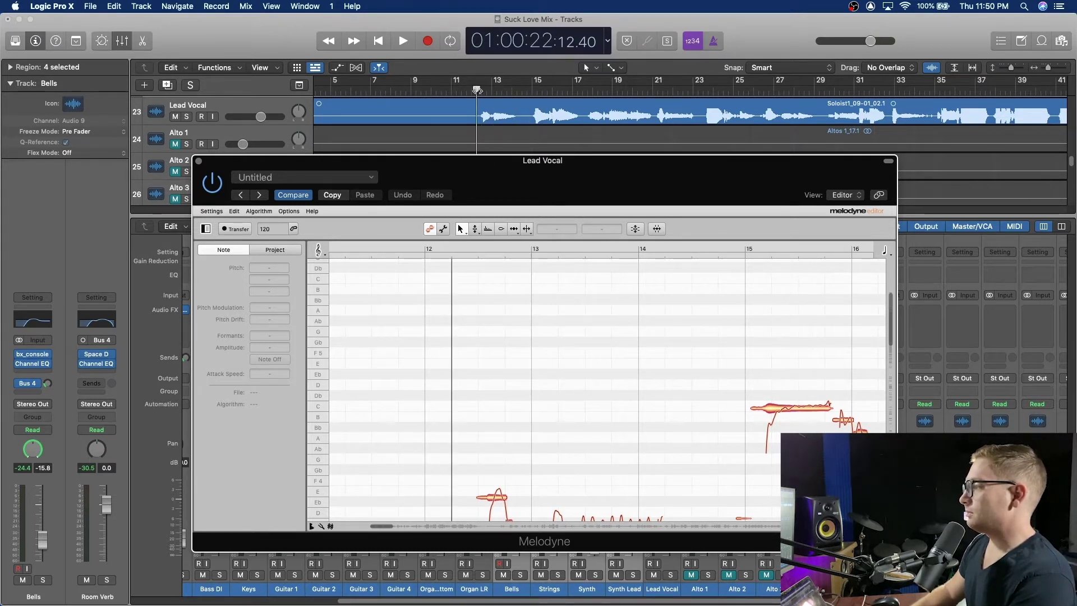
scroll(525, 443, "down", 5)
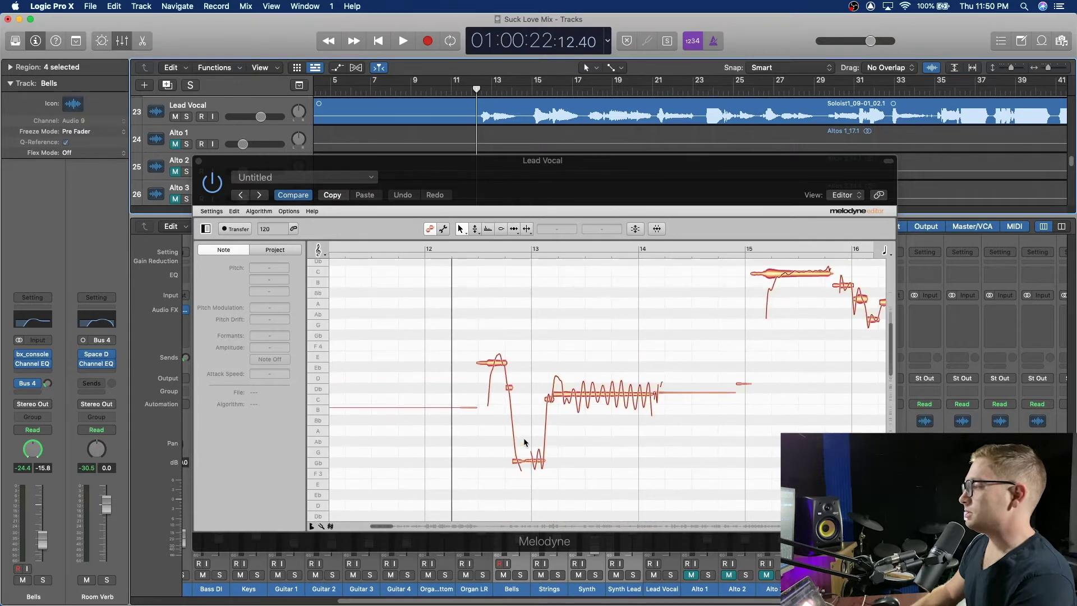
left_click_drag(621, 169, 626, 175)
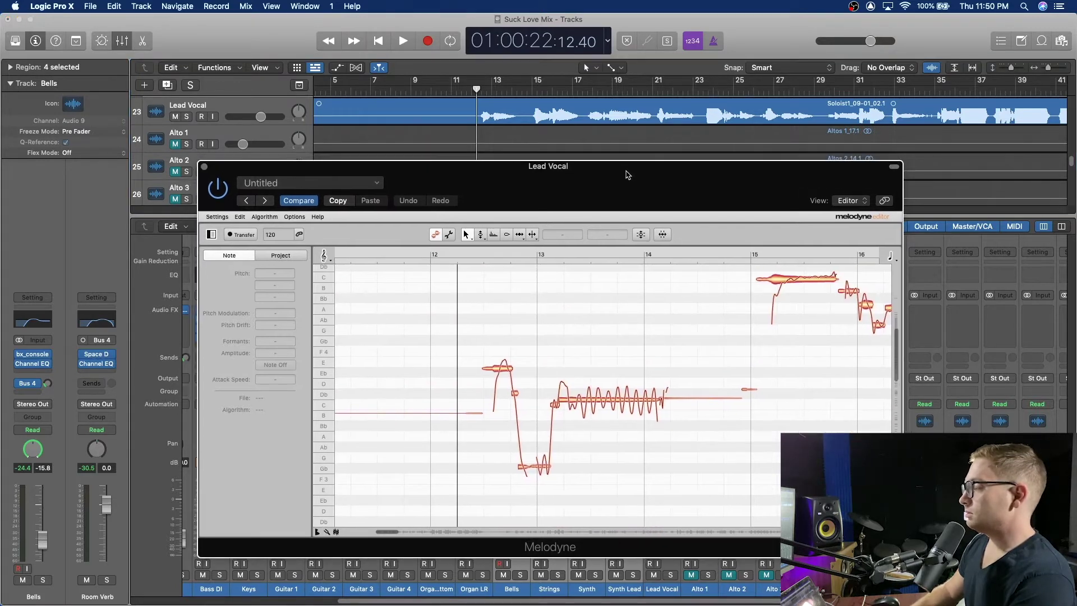
Activate Melodyne's Pitch Tool and play the opening lead vocal phrases through the long note at bar 15.
left_click(460, 89)
key("space")
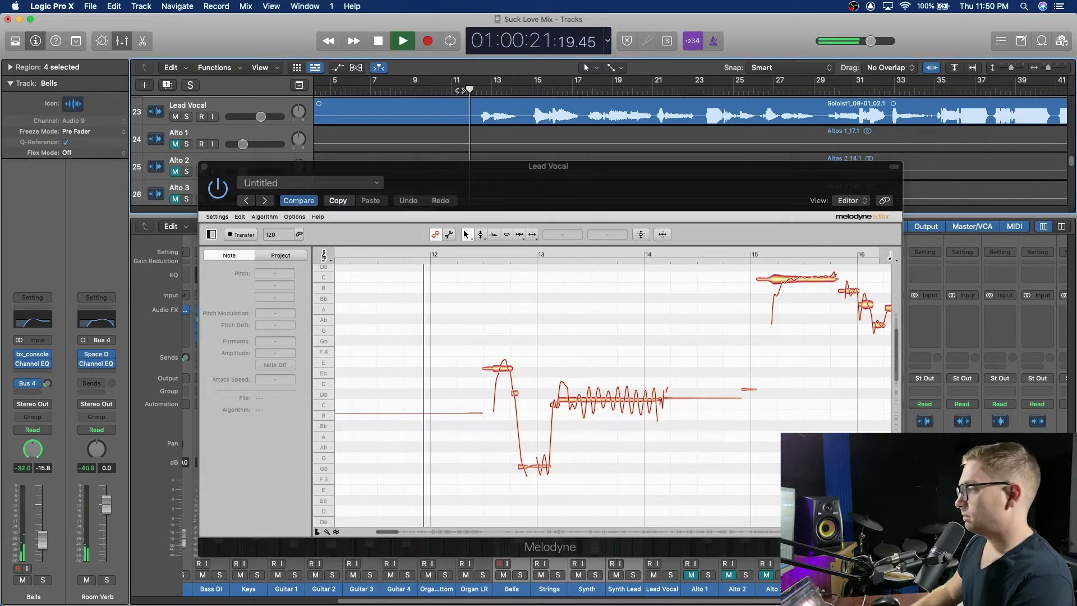
left_click(481, 234)
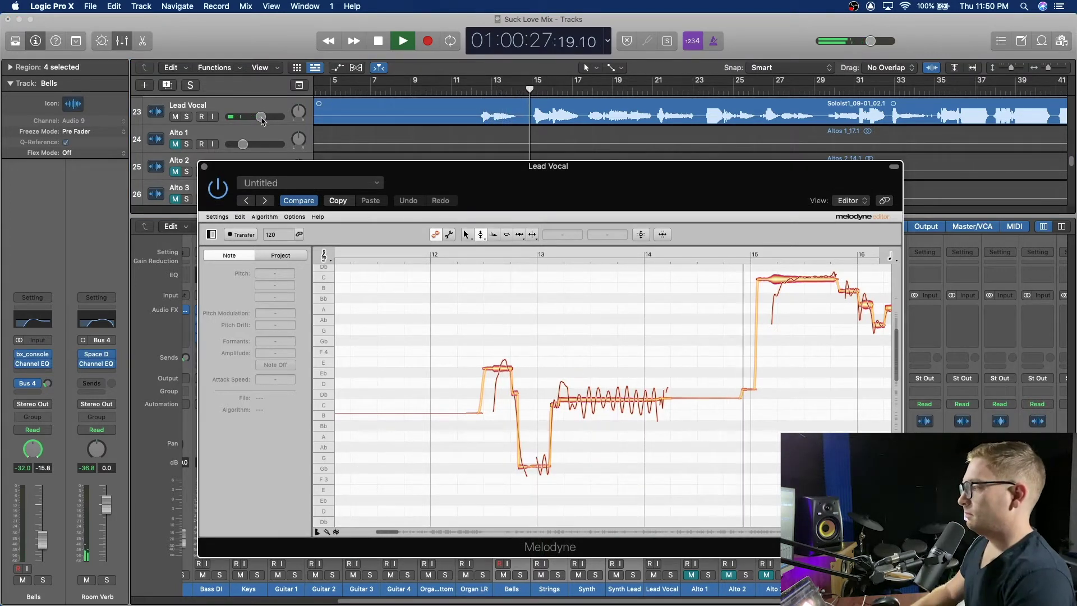
key("space")
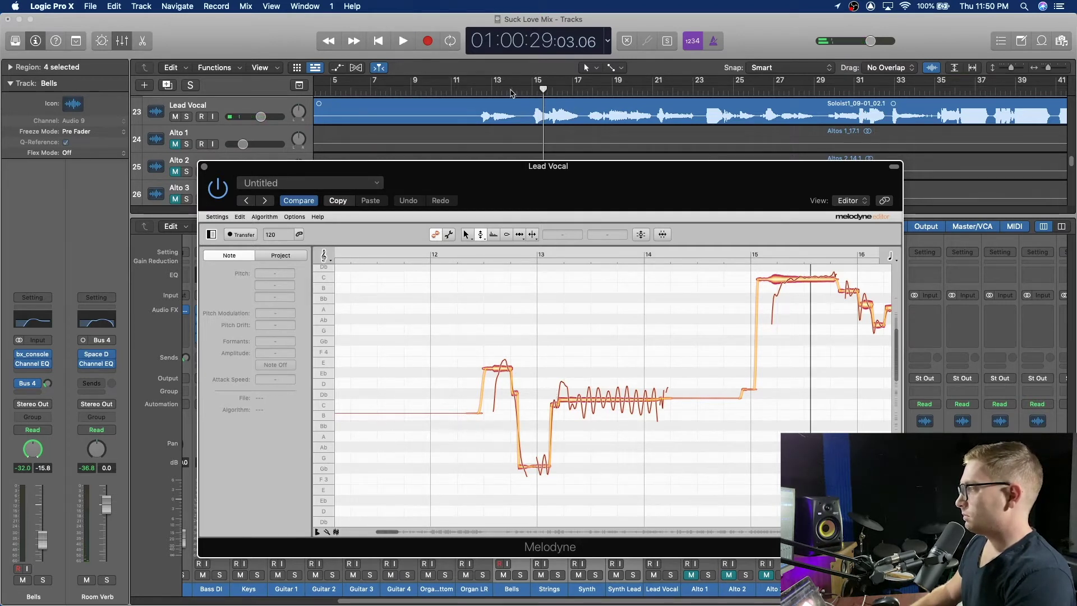
left_click(482, 92)
key("space")
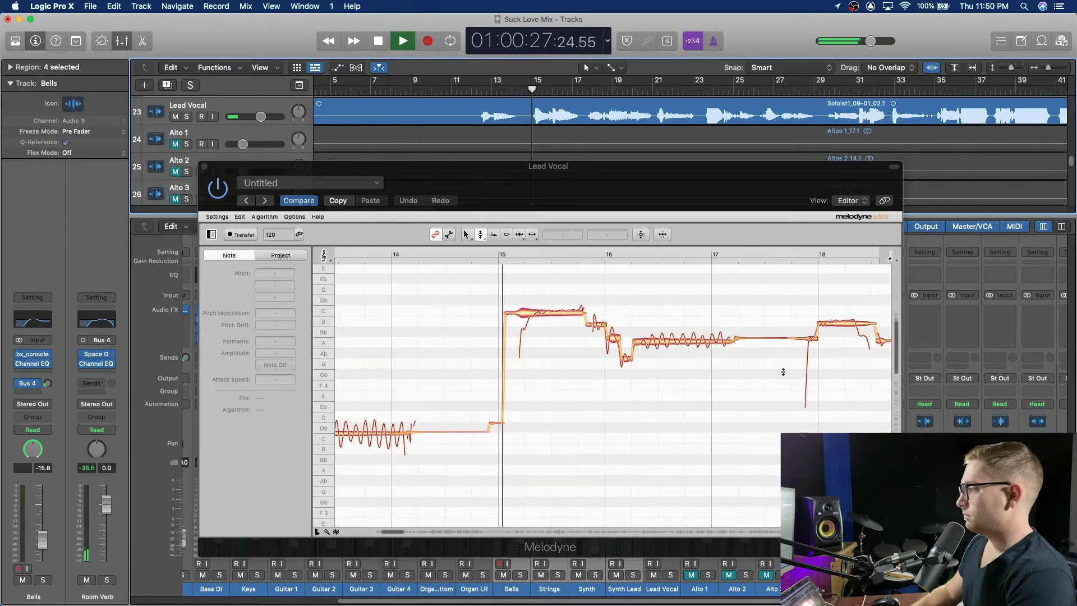
key("space")
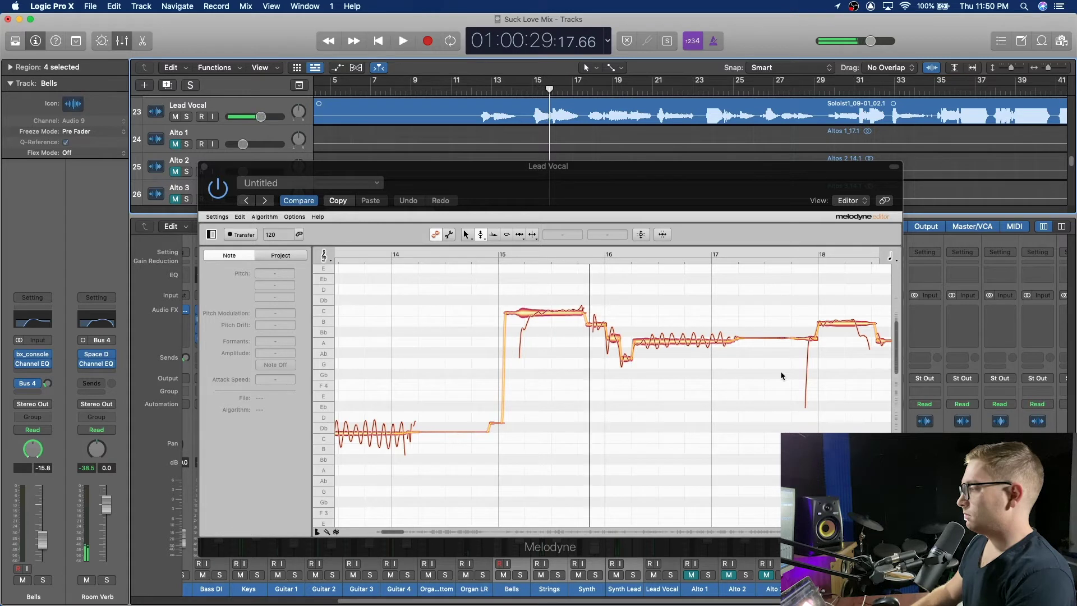
Snap the long lead vocal note just after bar 15 to C 5 and reduce its pitch drift to 28%.
left_click(552, 314)
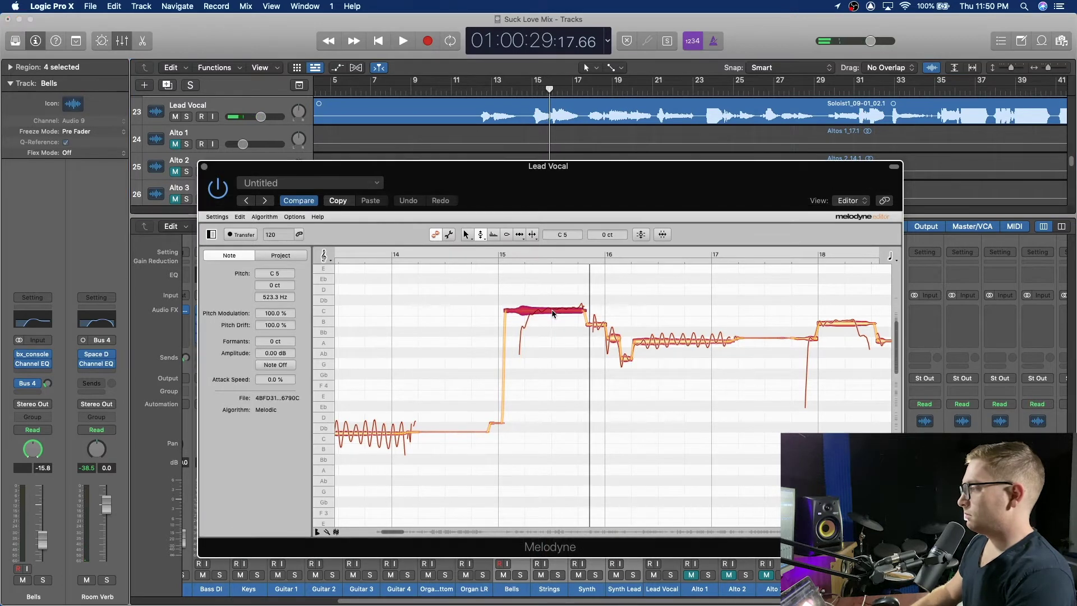
left_click(481, 236)
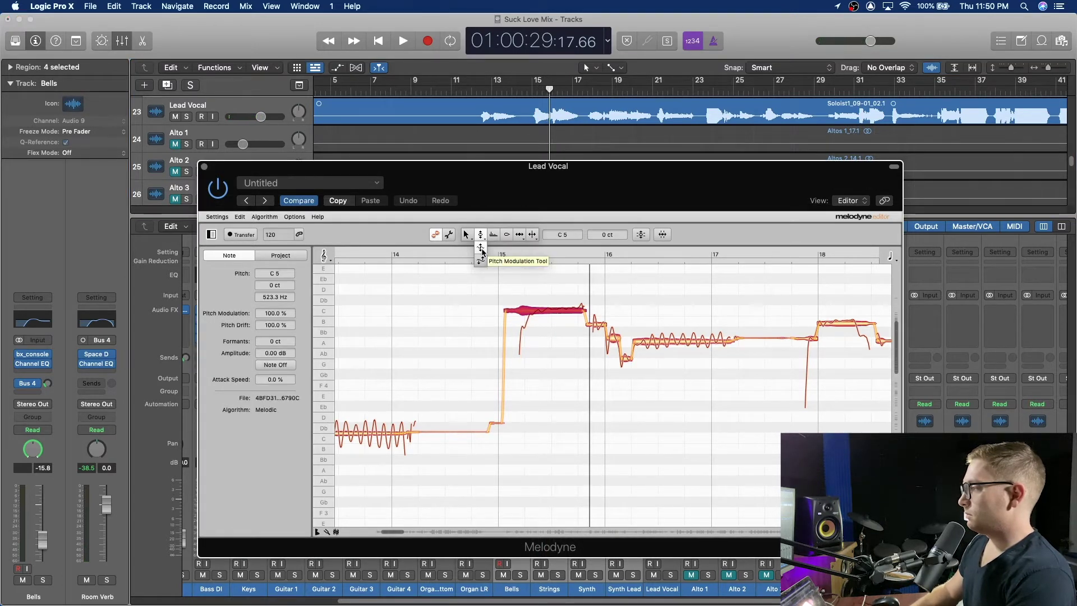
left_click(482, 252)
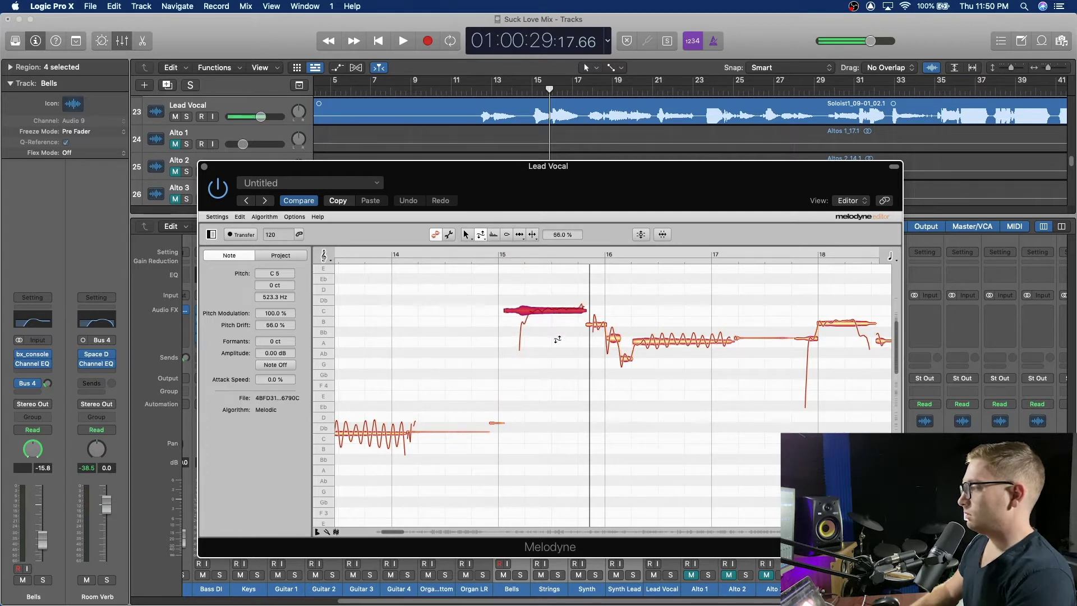
left_click_drag(555, 352, 555, 333)
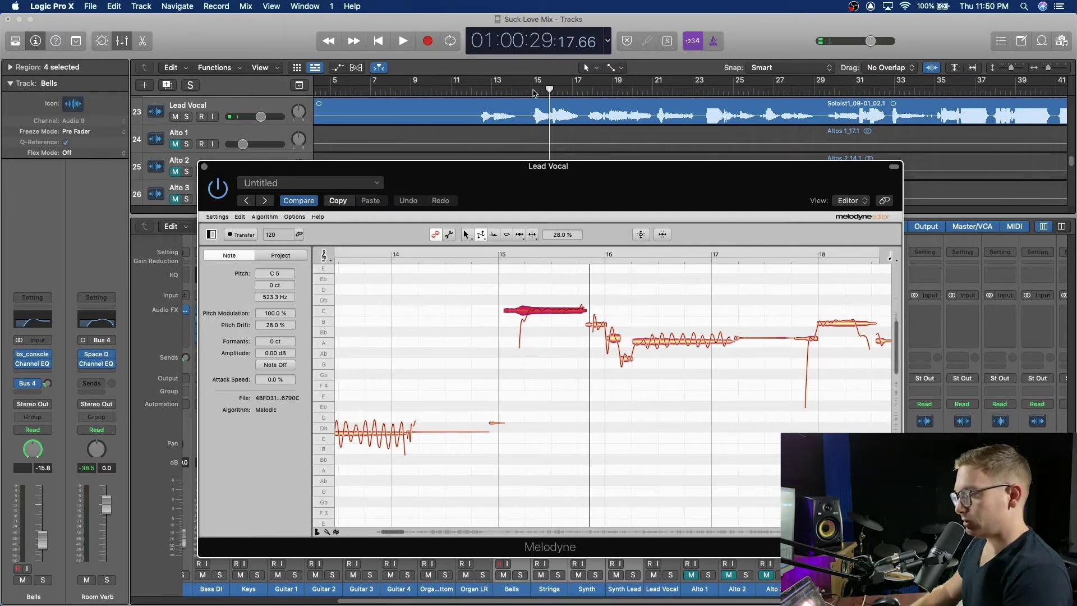
Play the corrected note from bar 15, and with the Pitch Tool snap the long vibrato note after bar 16 to A 4.
left_click(533, 92)
key("space")
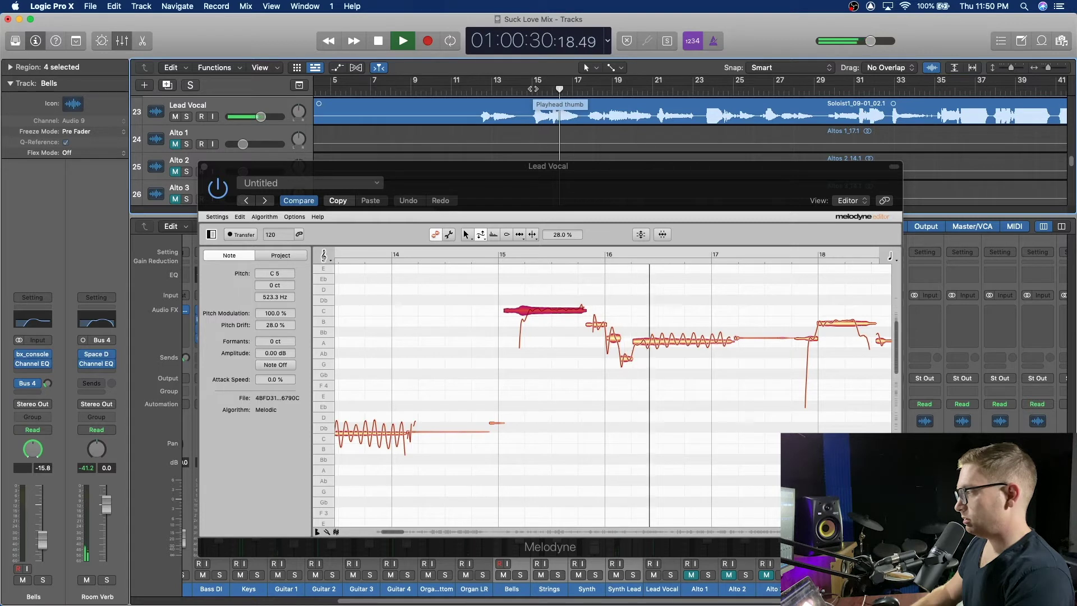
key("space")
left_click(480, 235)
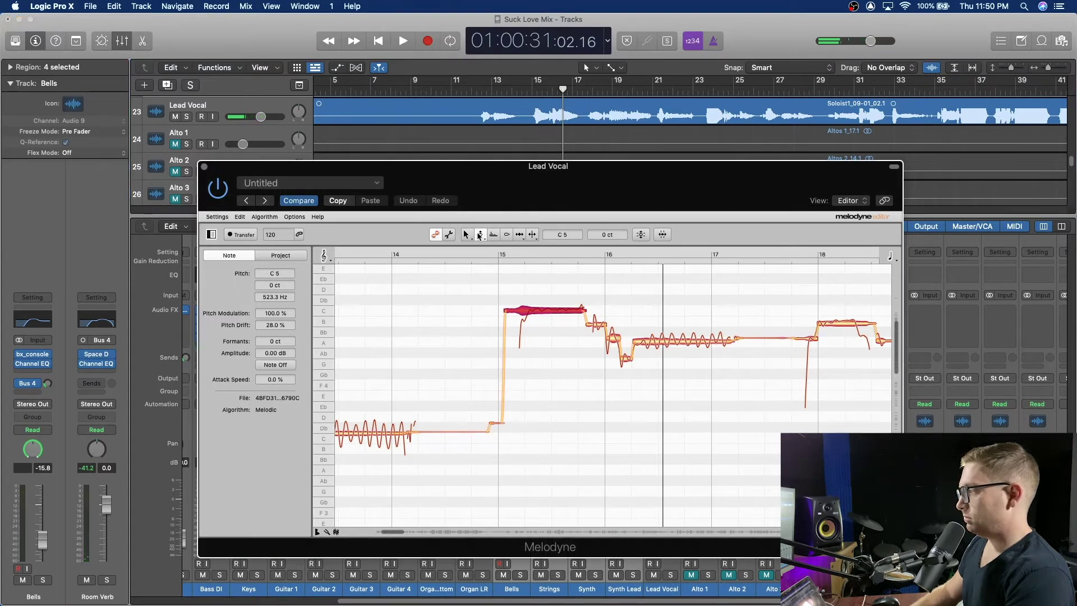
left_click(660, 341)
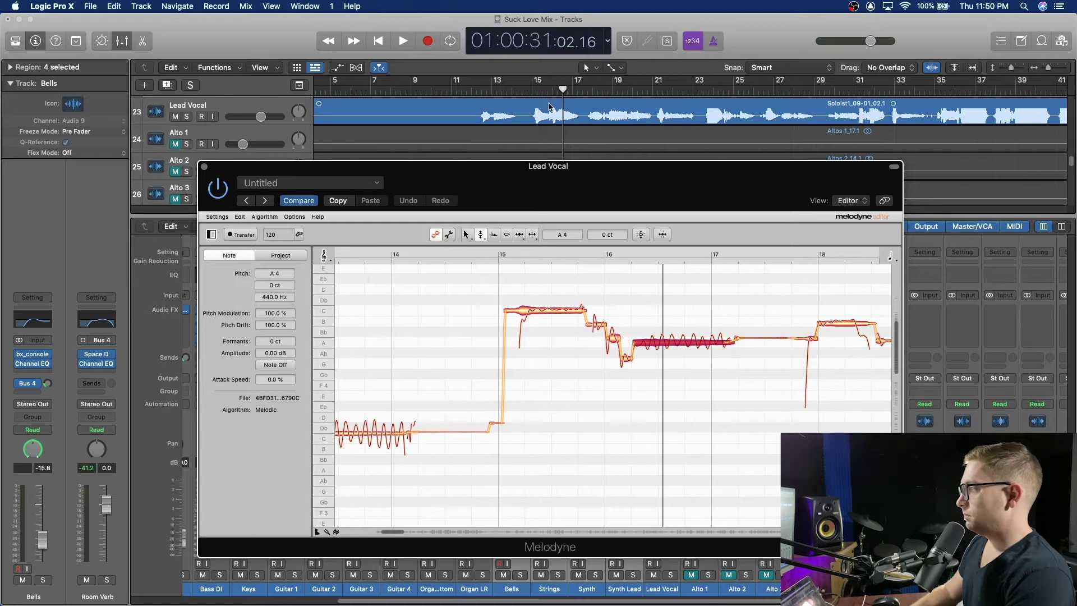
Play the lead vocal from bar 15 to the long note at bar 24, raising the Lead Vocal track's volume slightly during playback.
double_click(535, 91)
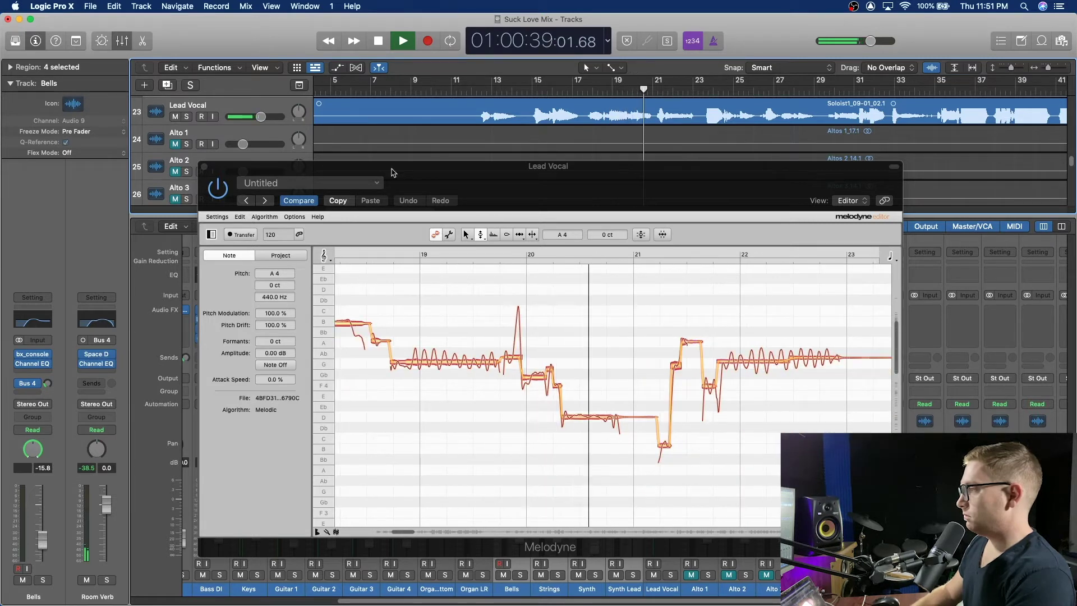
left_click_drag(262, 116, 267, 116)
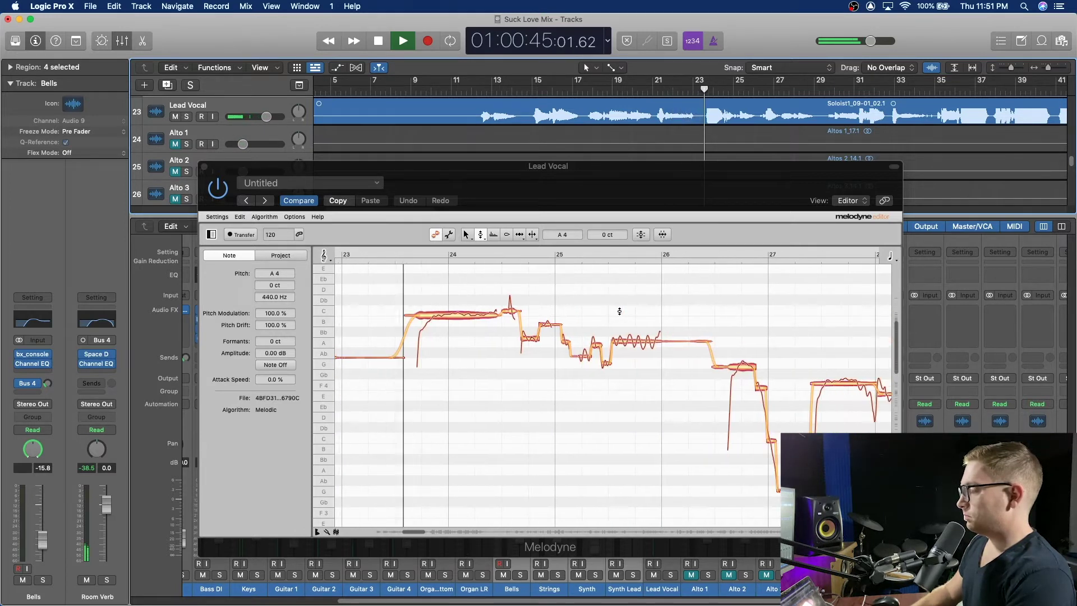
key("space")
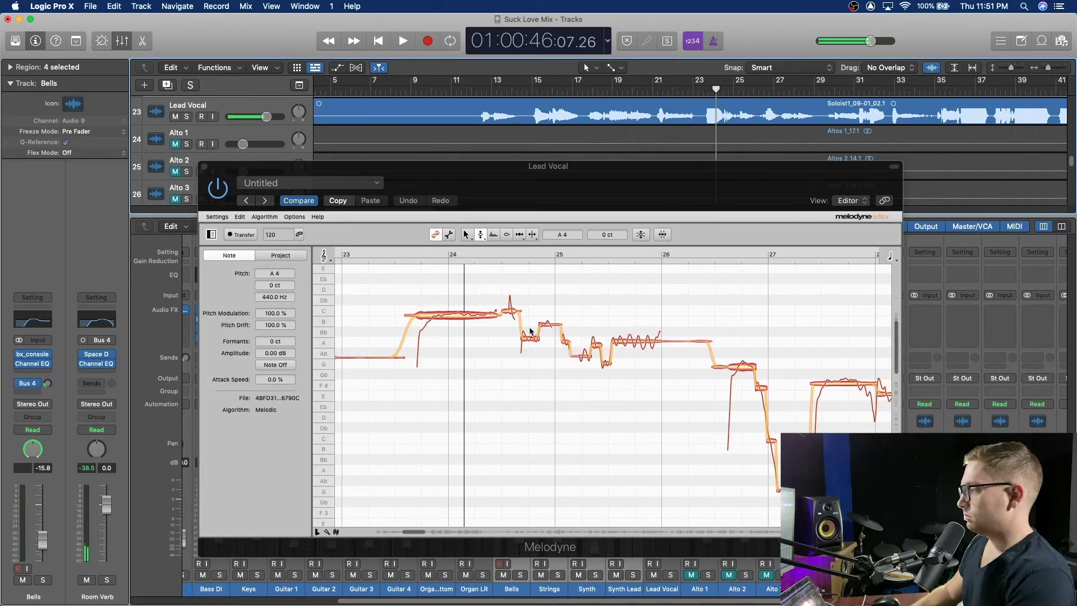
Snap the long note around bar 24 to C 5 with its pitch modulation at 69%, and play it back.
left_click(458, 316)
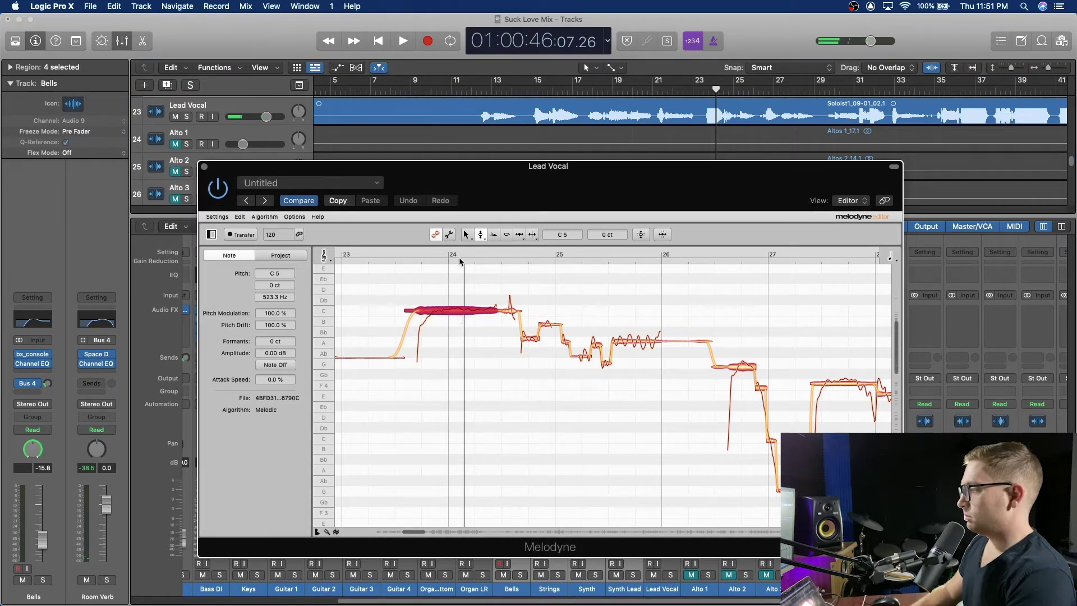
left_click(481, 235)
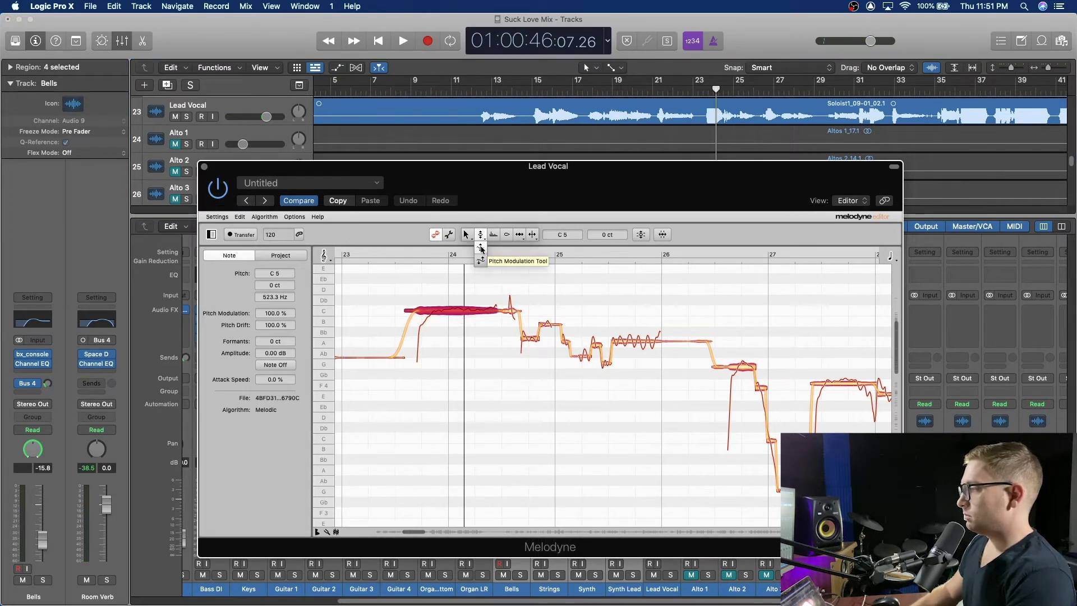
left_click(481, 250)
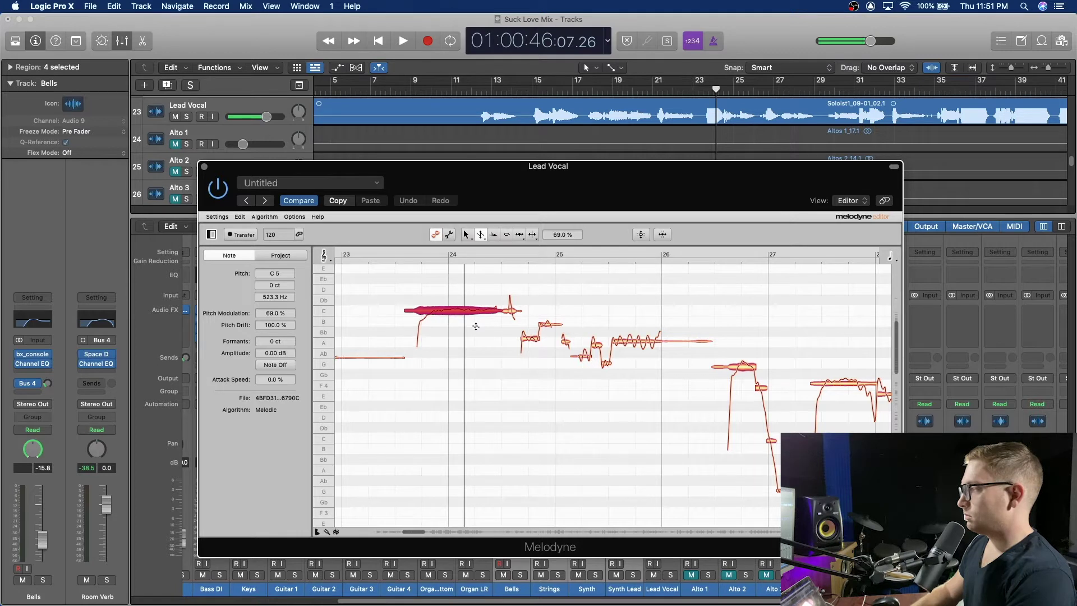
double_click(704, 94)
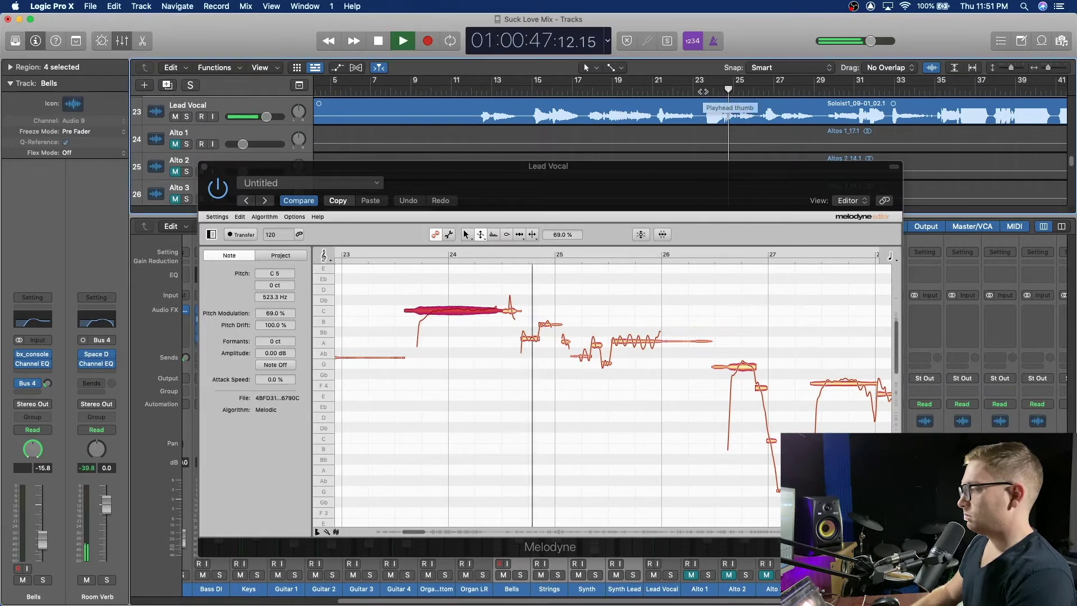
key("space")
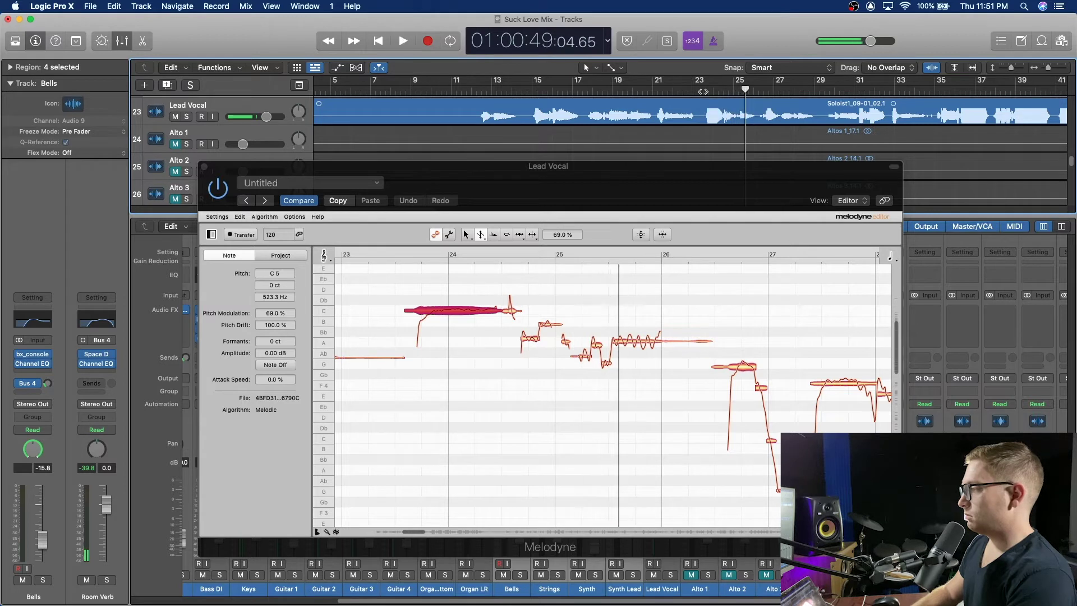
With the Pitch Tool, snap the short note following the bar 24 long note to A 4 and play through to bar 29.
left_click(482, 235)
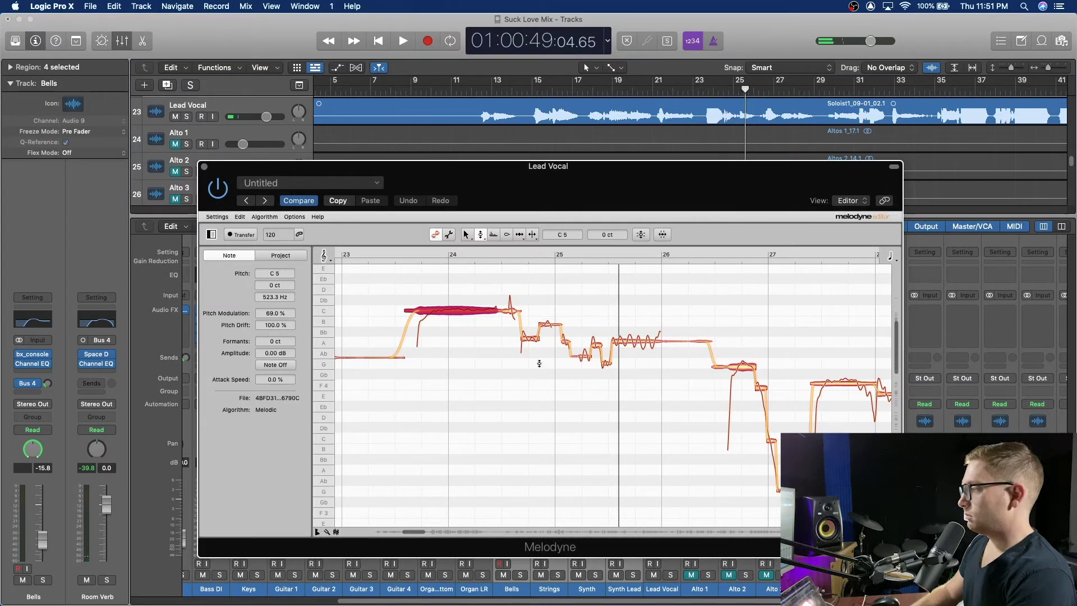
left_click(531, 342)
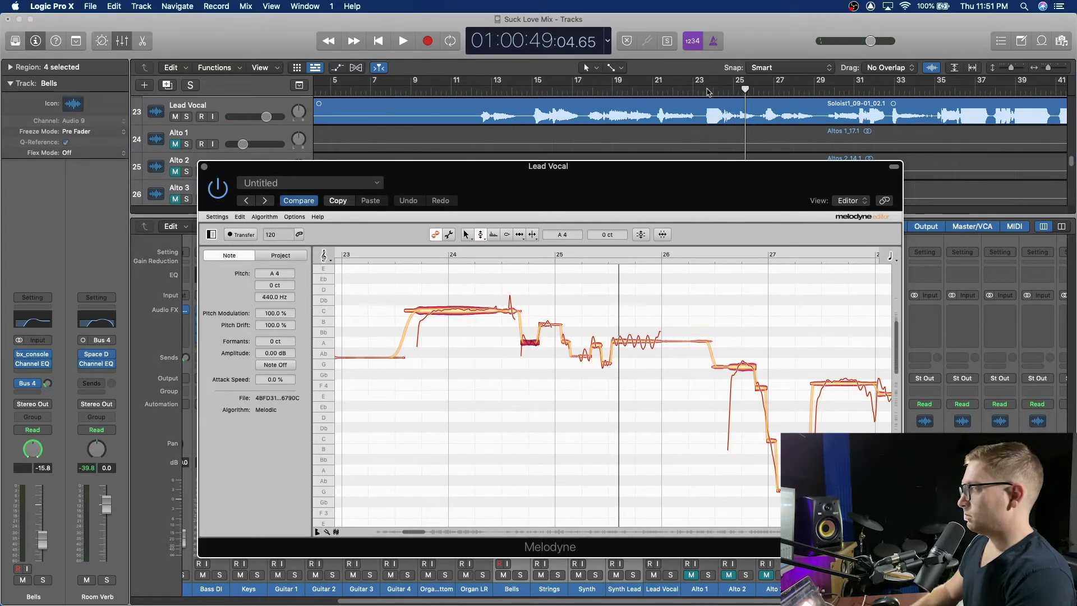
double_click(708, 92)
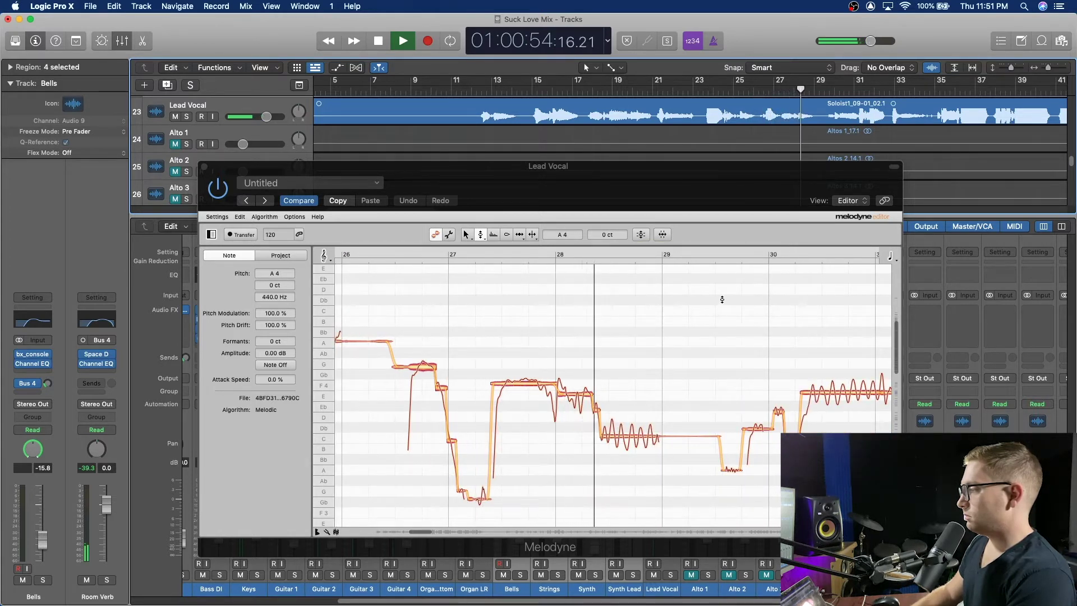
key("space")
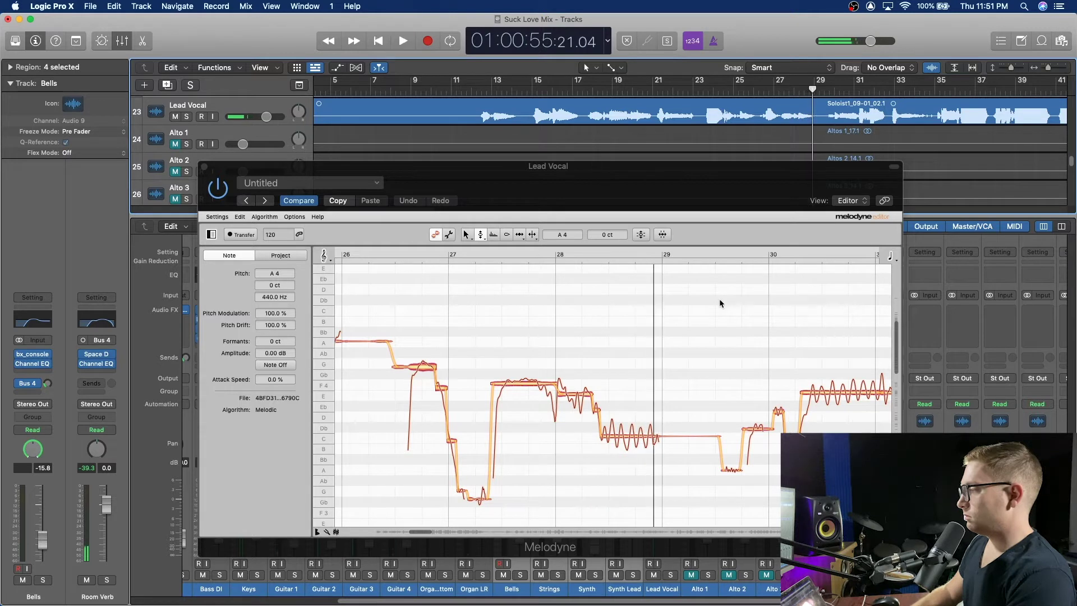
Snap the sustained note between bars 27 and 28 to F 4 and play the vocal on past bar 31.
left_click(523, 383)
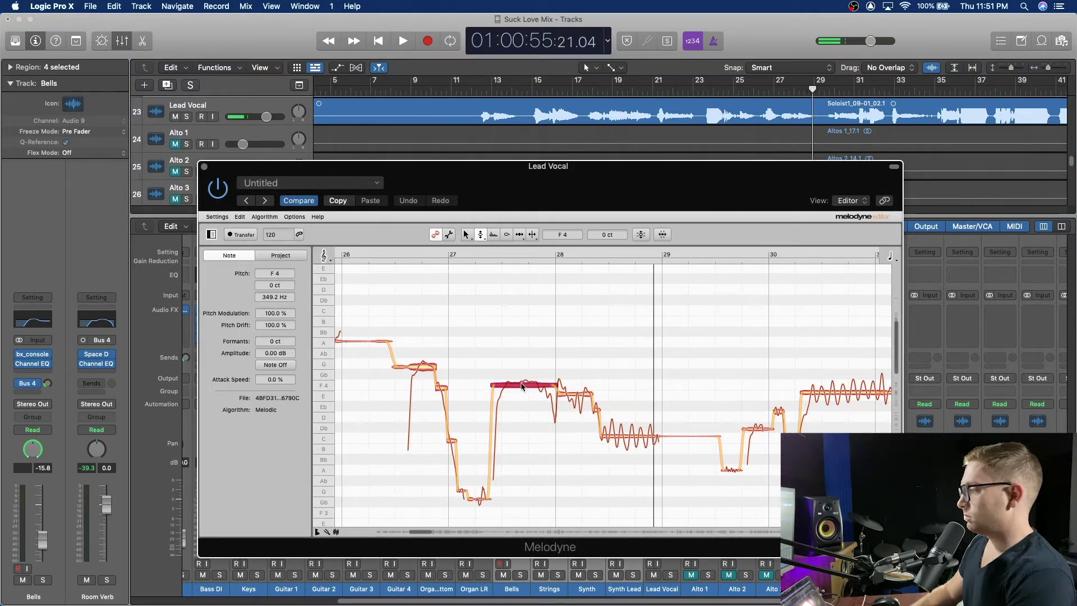
left_click(760, 93)
key("space")
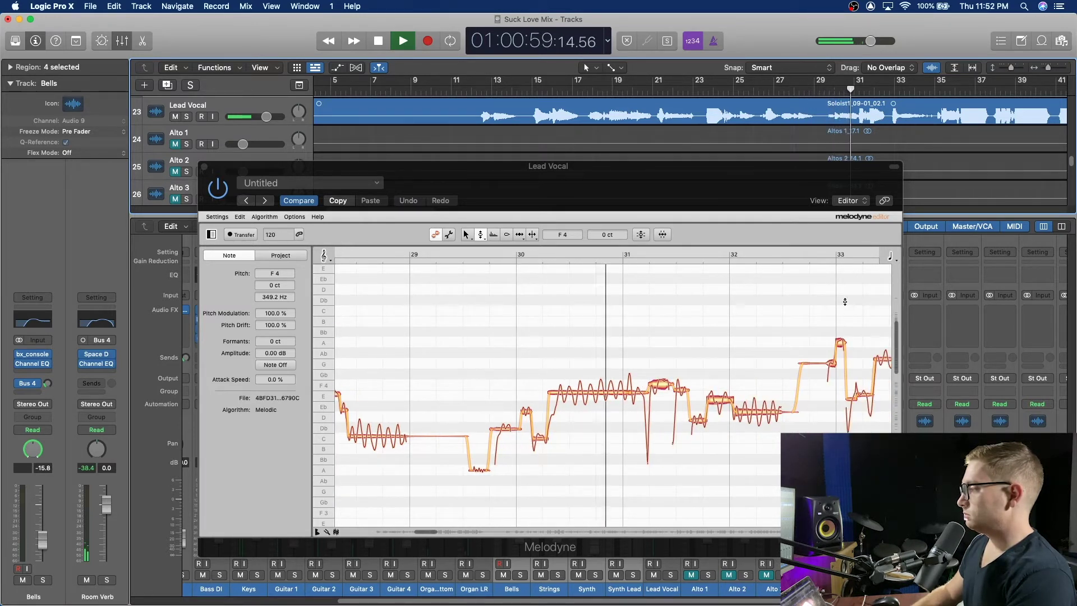
key("space")
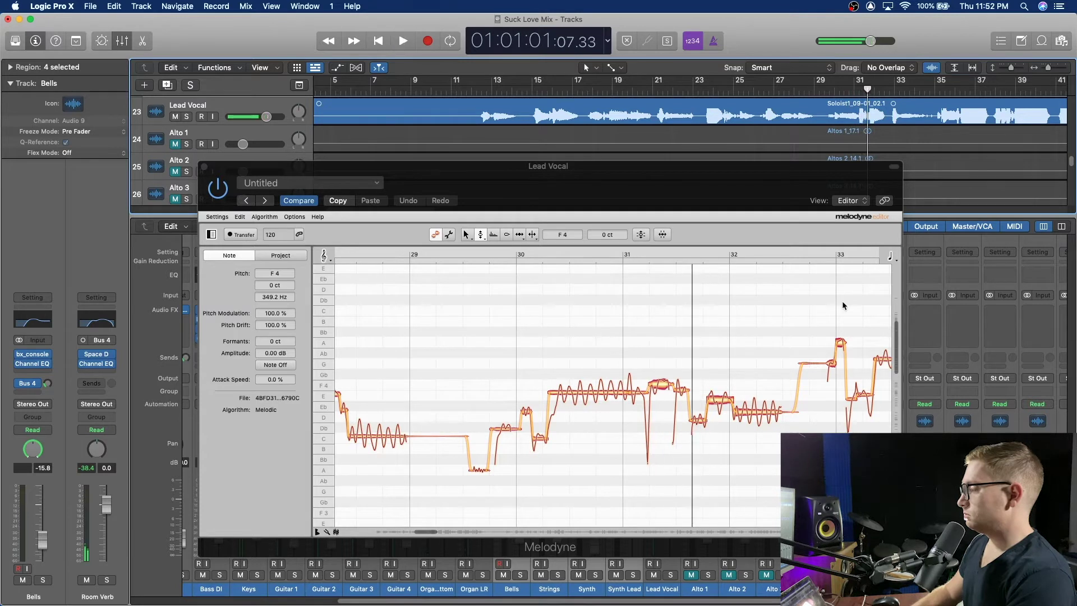
Snap the short note just after bar 31 to F 4 and play the phrase around it.
left_click(662, 383)
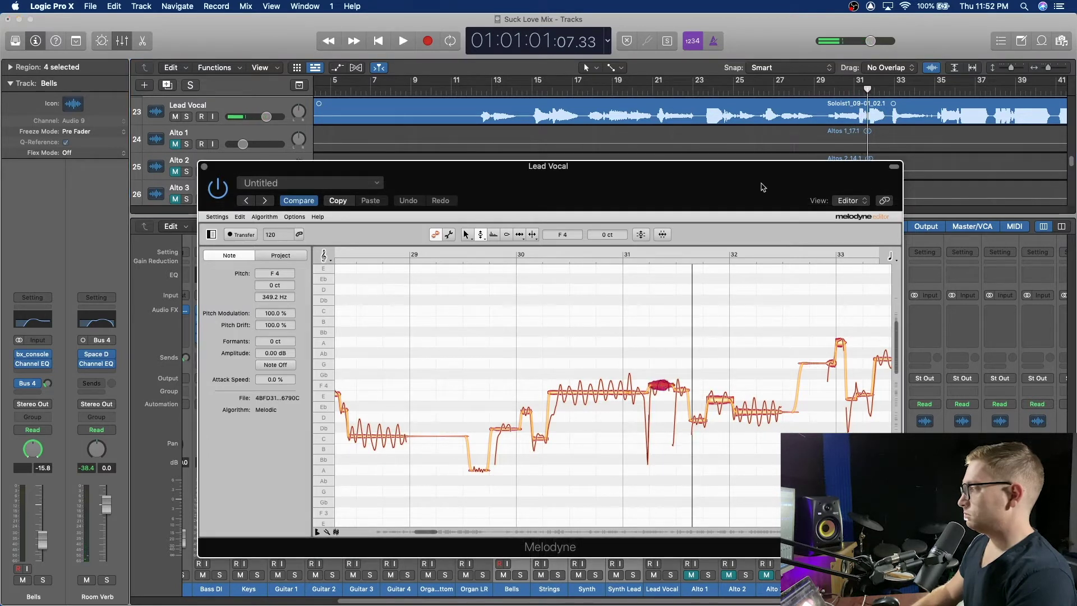
double_click(849, 93)
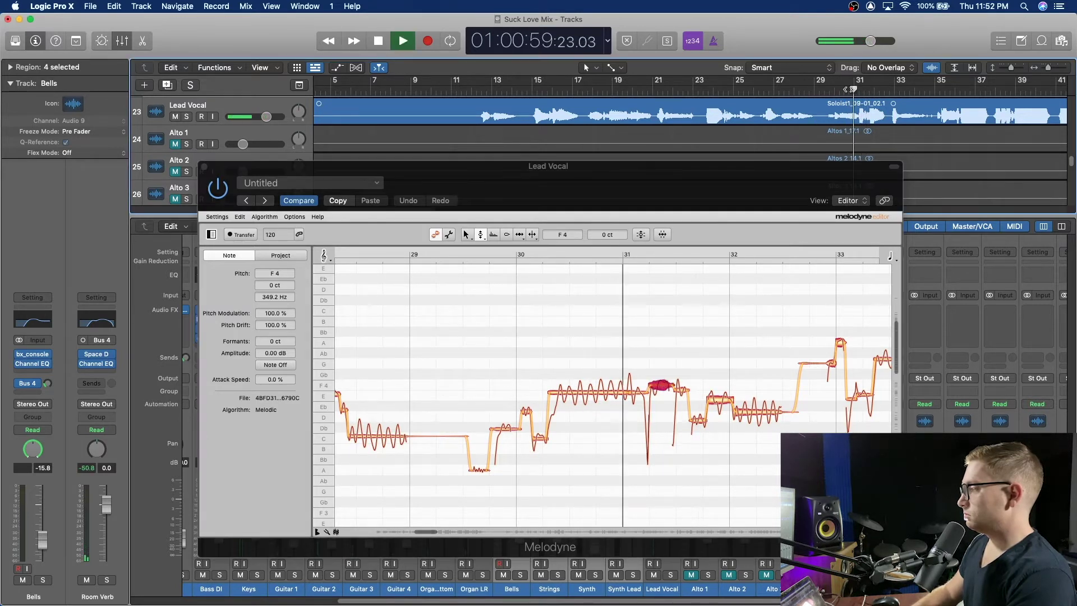
key("space")
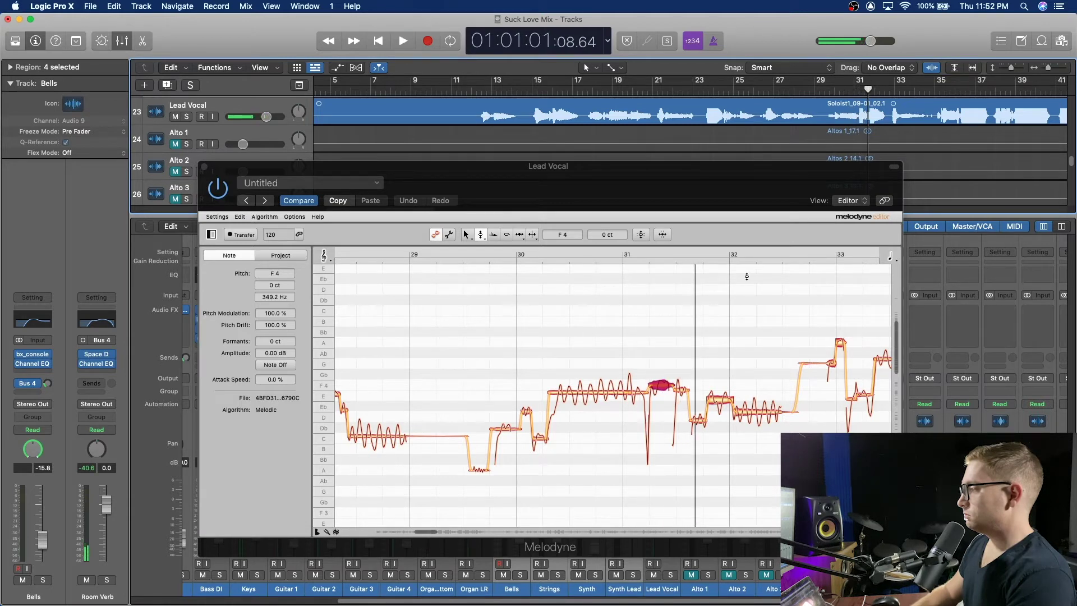
Try the short note after bar 31 at E 4 and again at F 4, playing back each version.
left_click(663, 388)
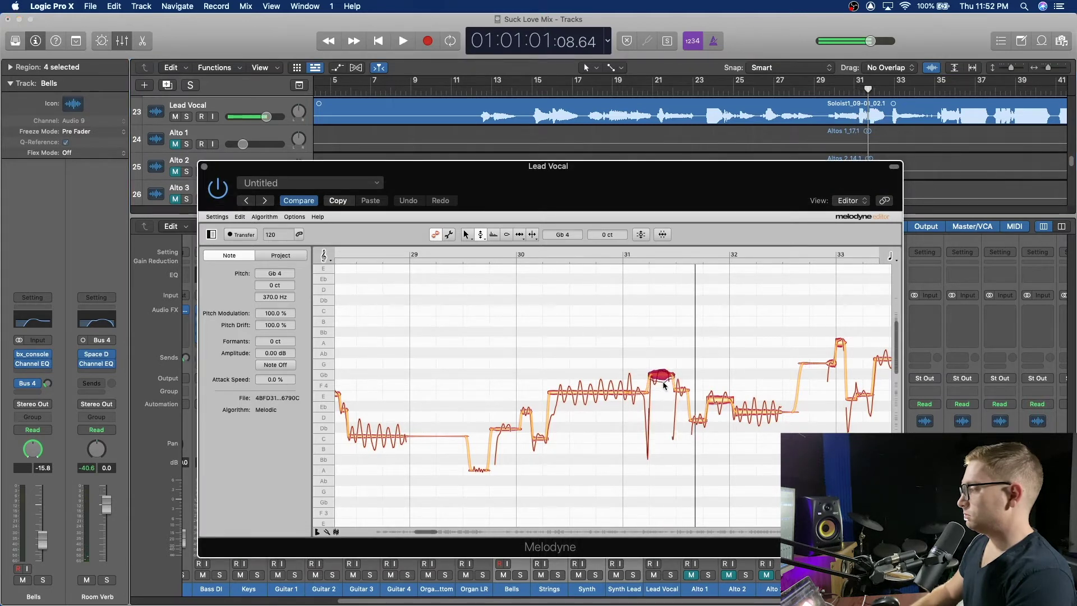
left_click_drag(663, 390, 662, 398)
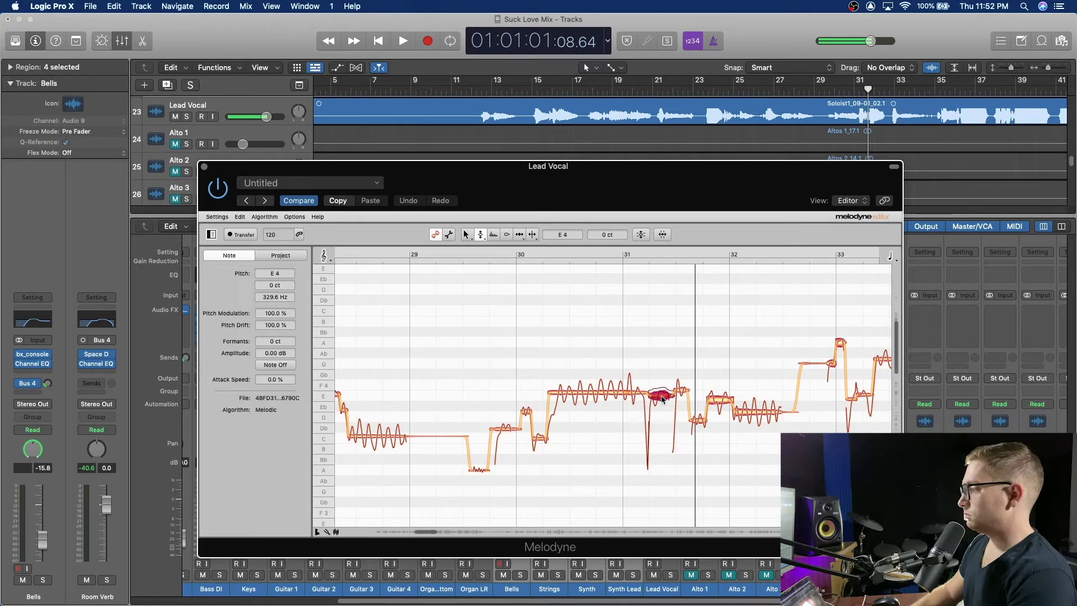
double_click(852, 90)
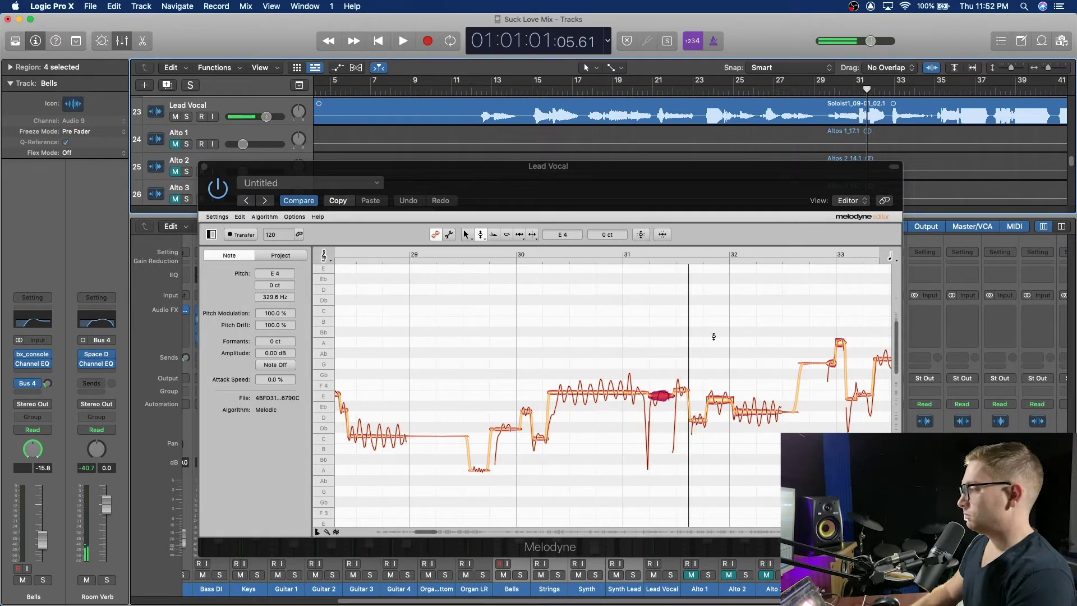
left_click_drag(662, 396, 663, 389)
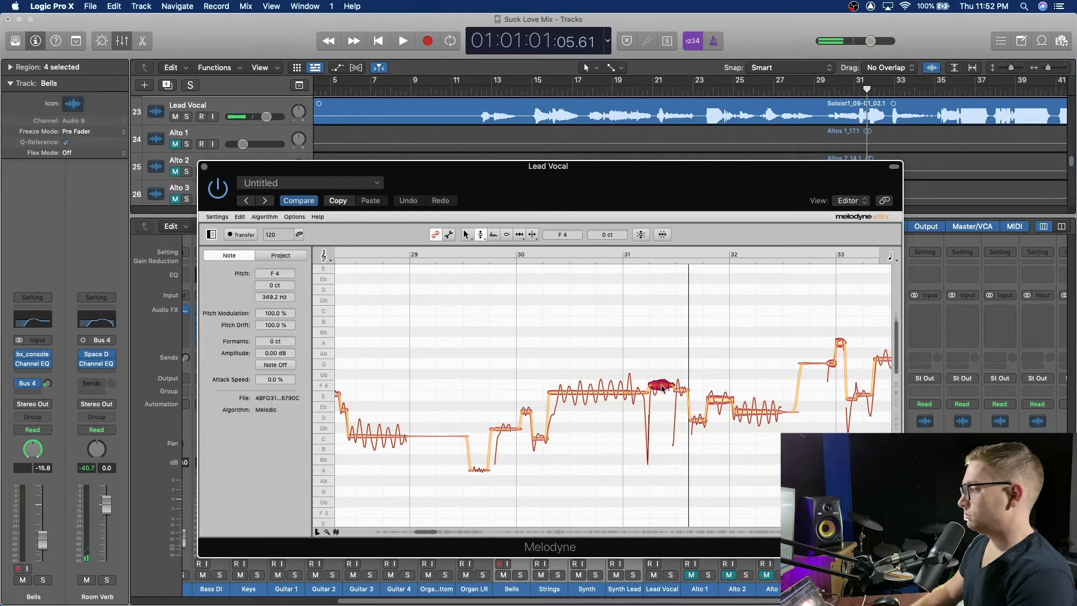
double_click(857, 92)
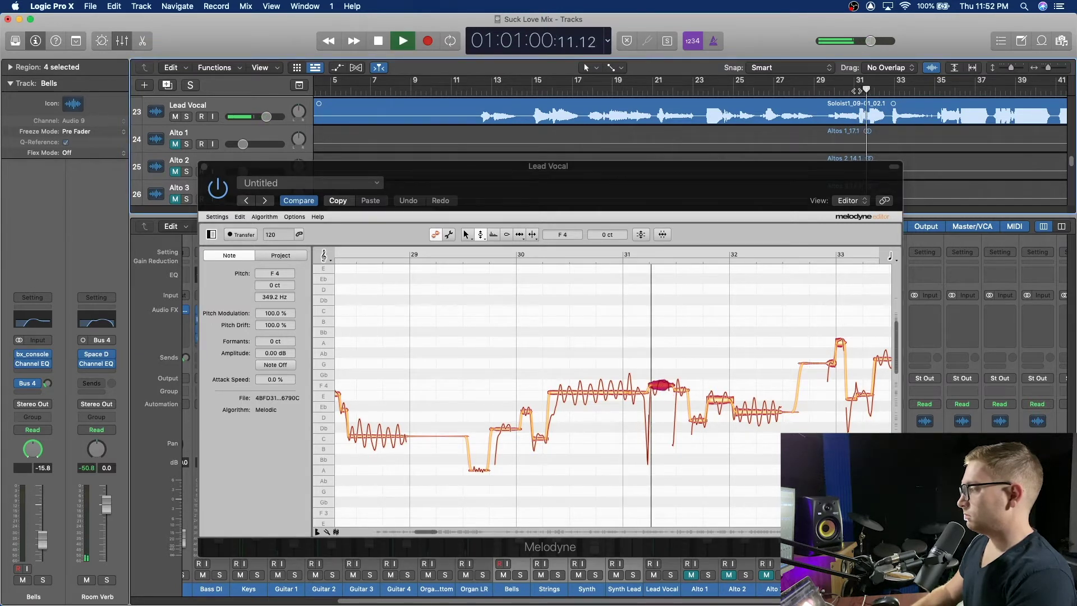
key("space")
Raise the short note after bar 31 to Gb 4 and play the phrase back.
left_click(670, 387)
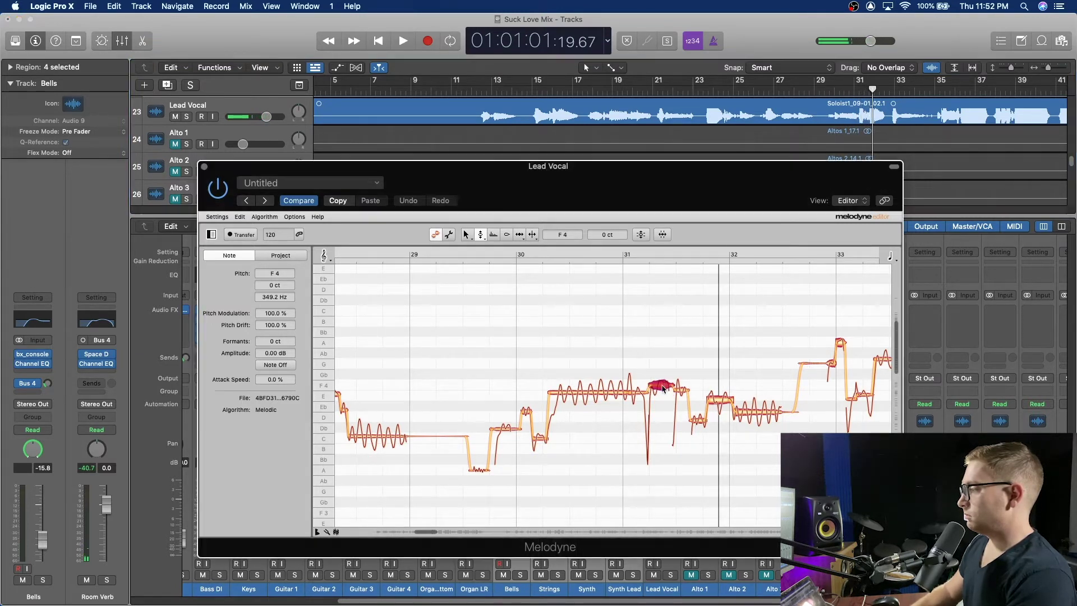
left_click_drag(670, 387, 663, 383)
double_click(856, 92)
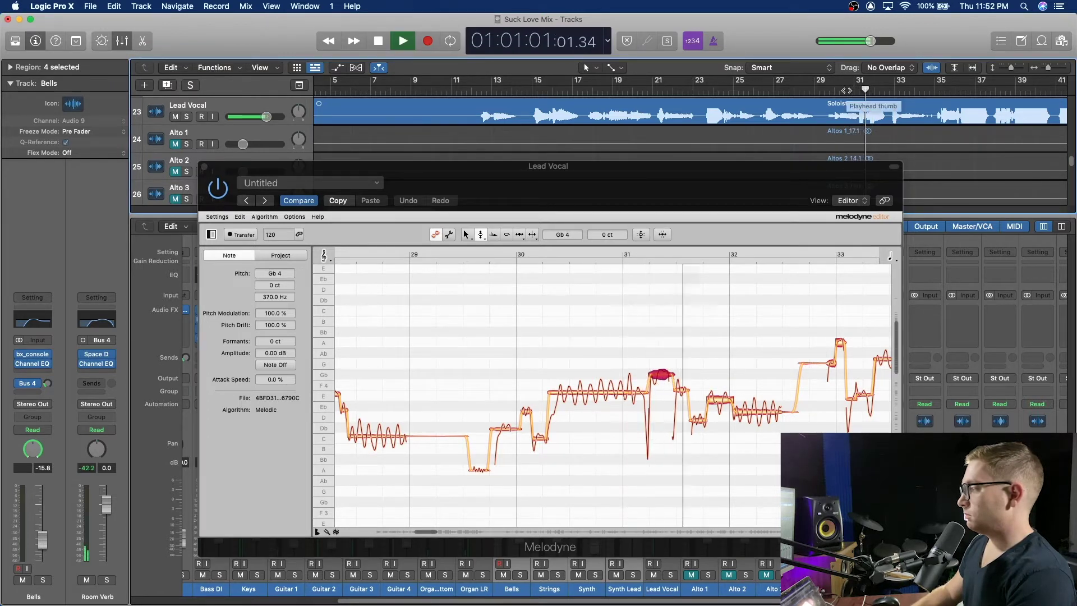
key("space")
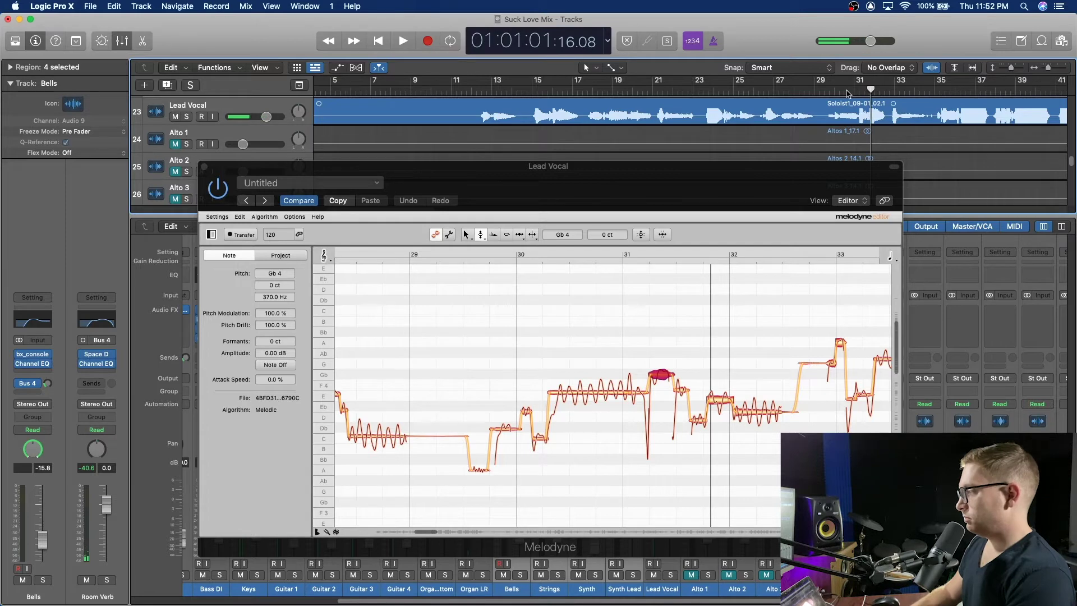
Redo the Melodyne plug-in insertion on the Lead Vocal channel and reopen its editor.
key("v")
key("s")
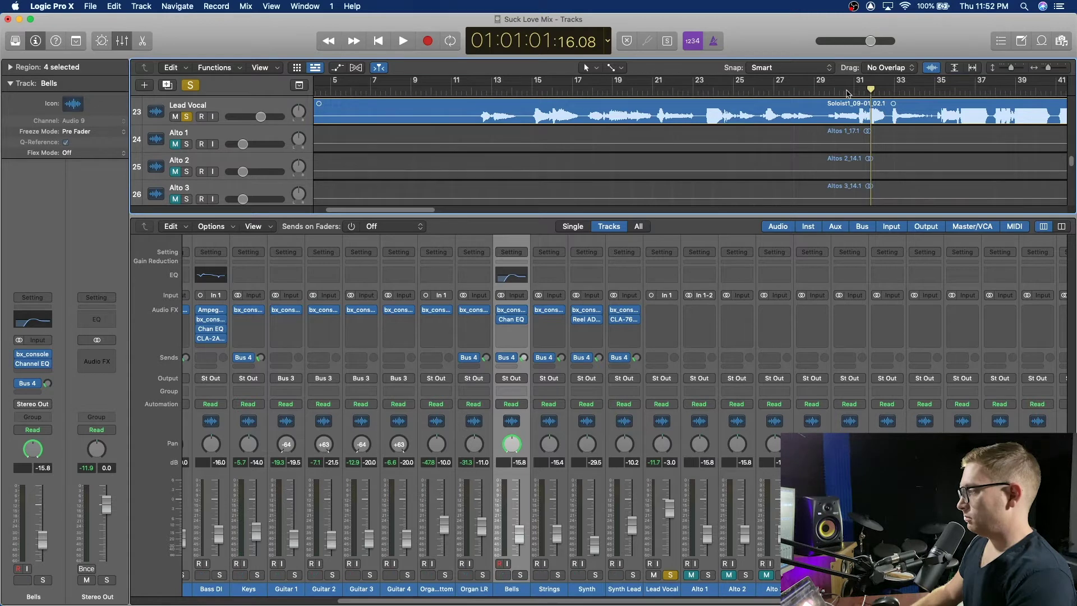
left_click(116, 7)
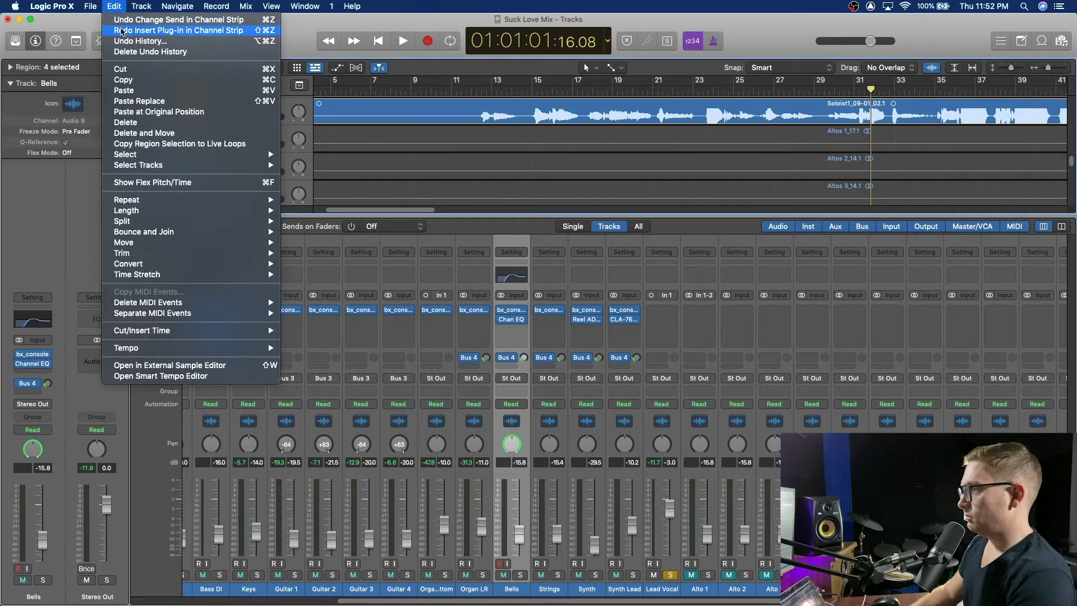
left_click(122, 31)
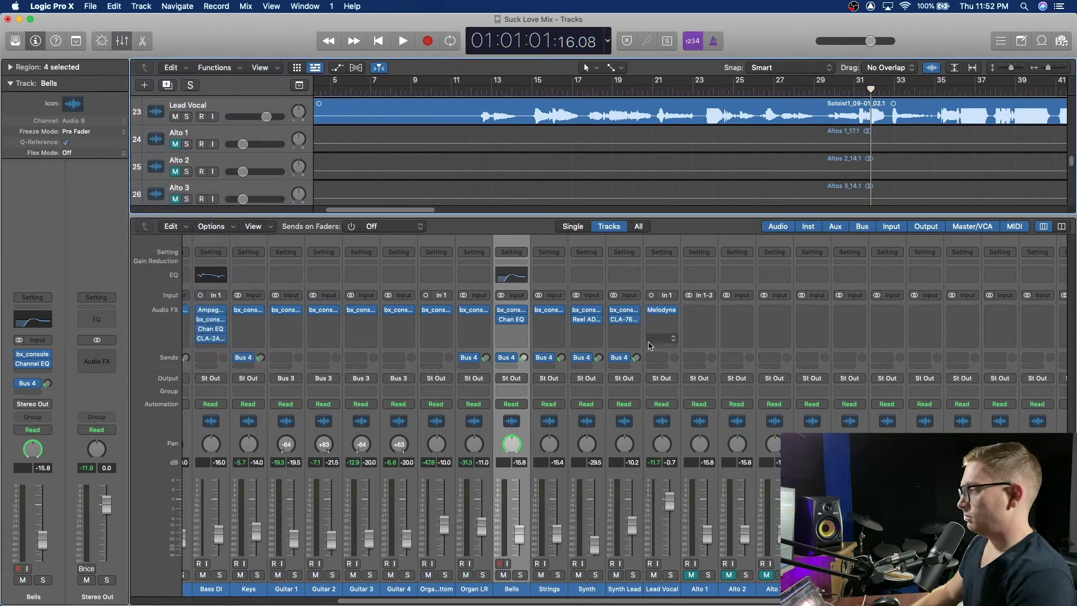
left_click(663, 311)
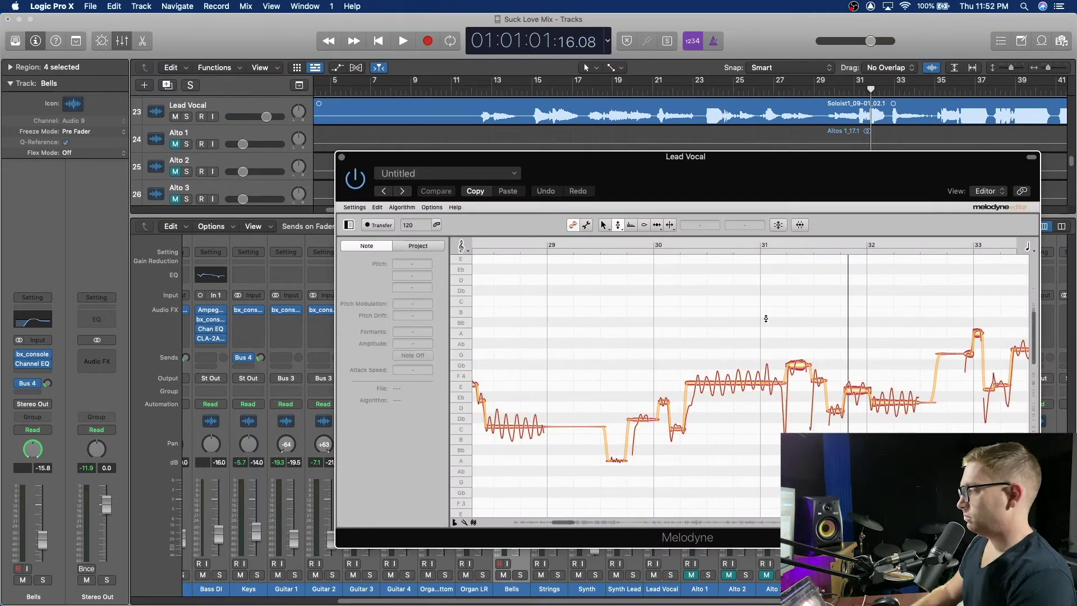
Play the vocal from bar 31 and check whether Melodyne still holds the note edits and offers undo.
left_click(857, 93)
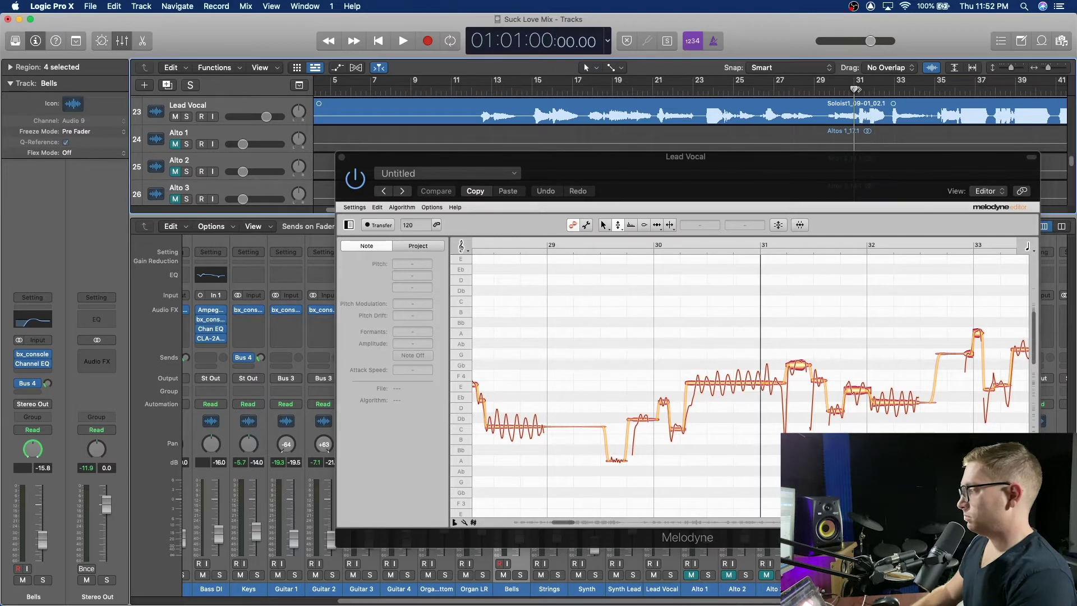
key("space")
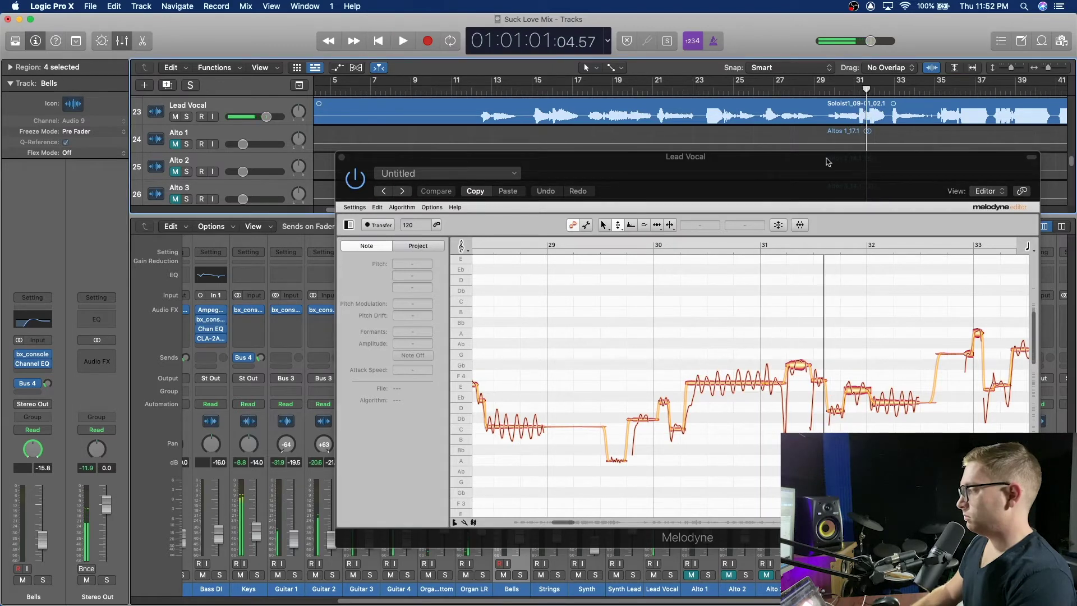
scroll(751, 297, "left", 10)
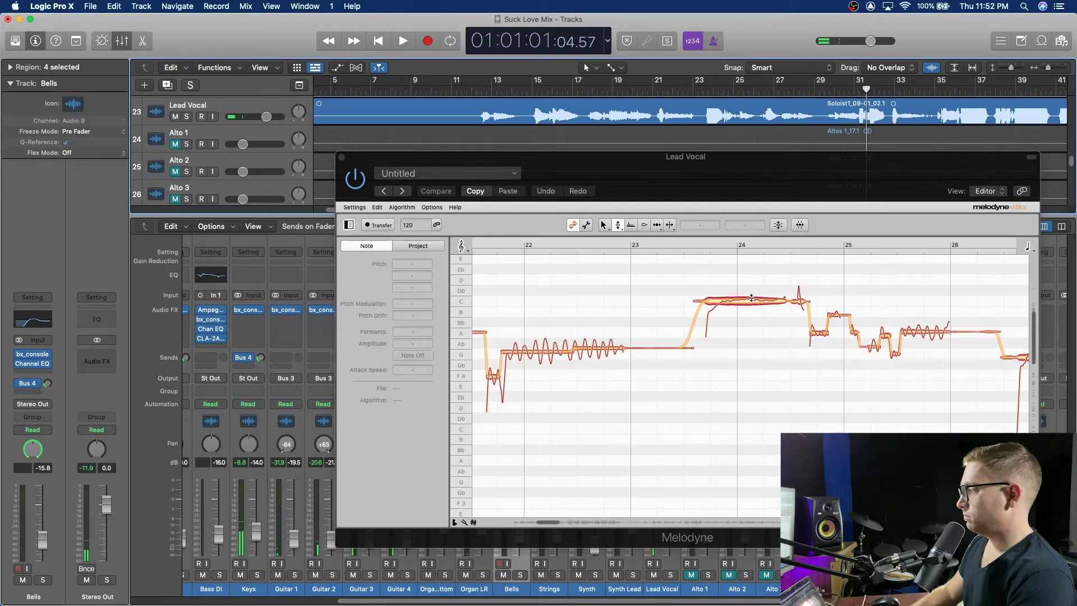
scroll(750, 297, "right", 2)
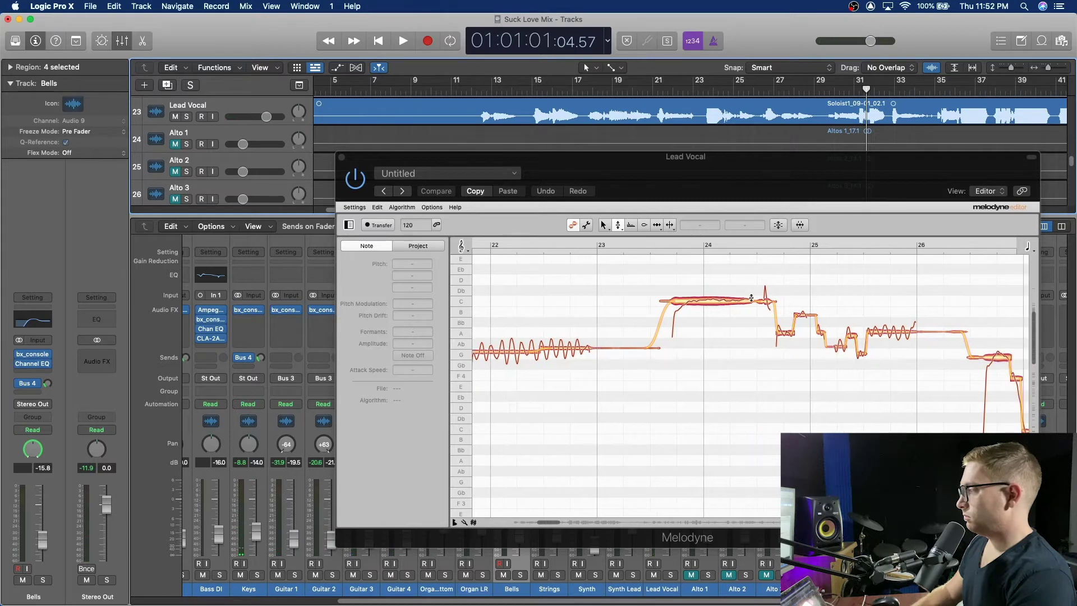
scroll(751, 297, "right", 10)
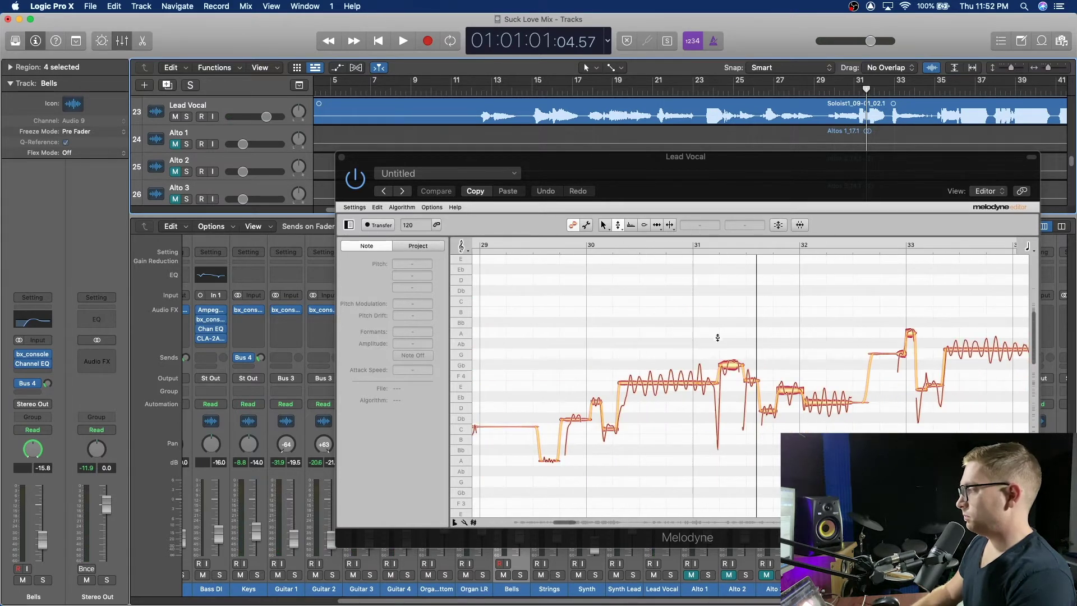
left_click(604, 167)
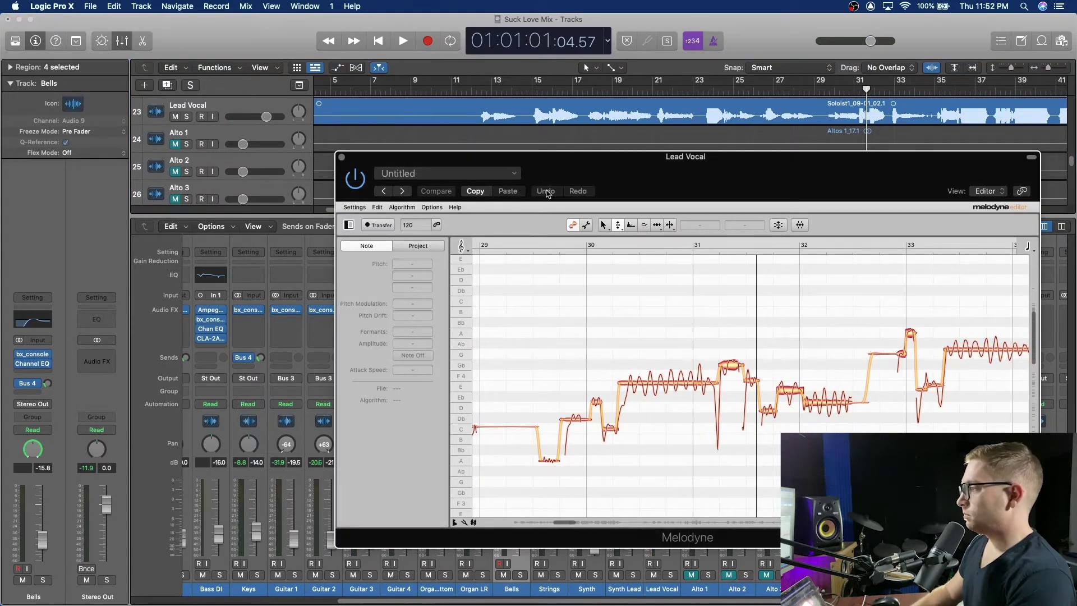
left_click(377, 208)
mouse_move(432, 207)
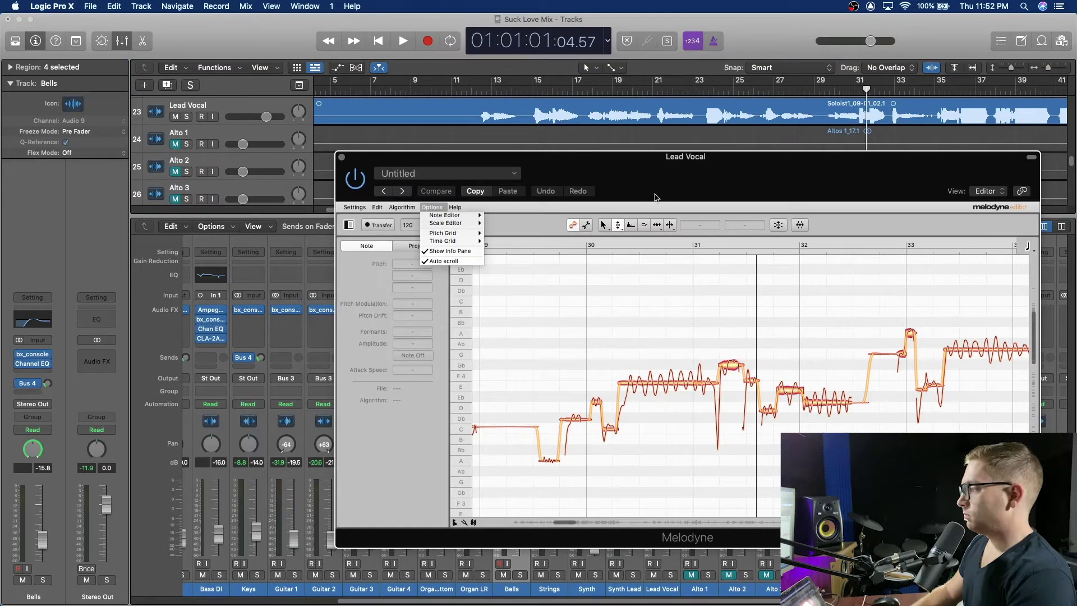
left_click(731, 367)
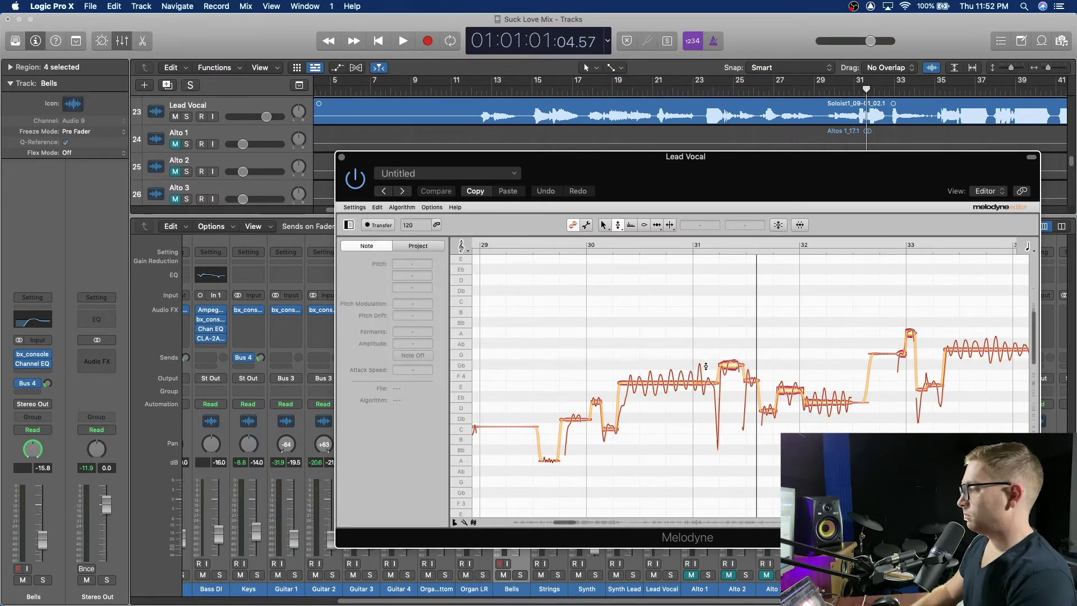
Examine the vocal notes back to bar 14, including the pitch and drift values of the sustained note after bar 15.
scroll(705, 366, "left", 10)
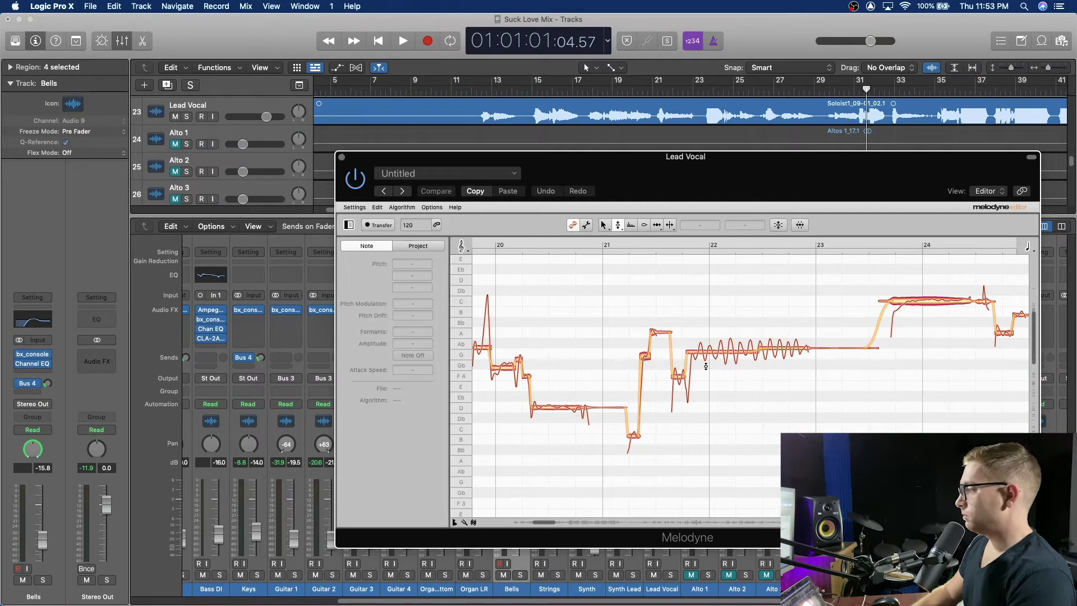
scroll(705, 366, "left", 4)
scroll(705, 366, "left", 1)
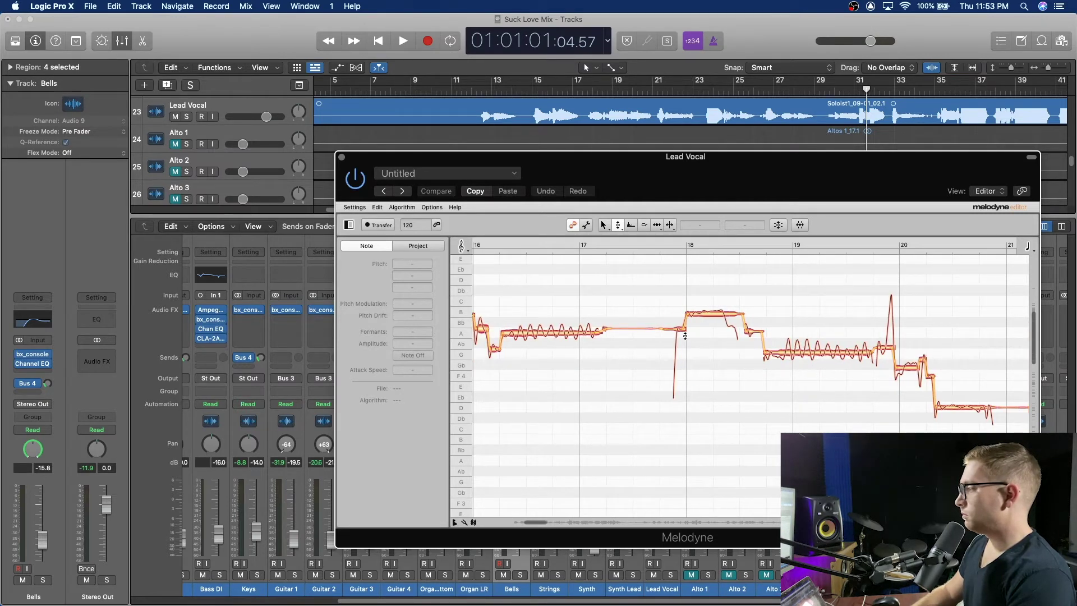
scroll(713, 316, "left", 5)
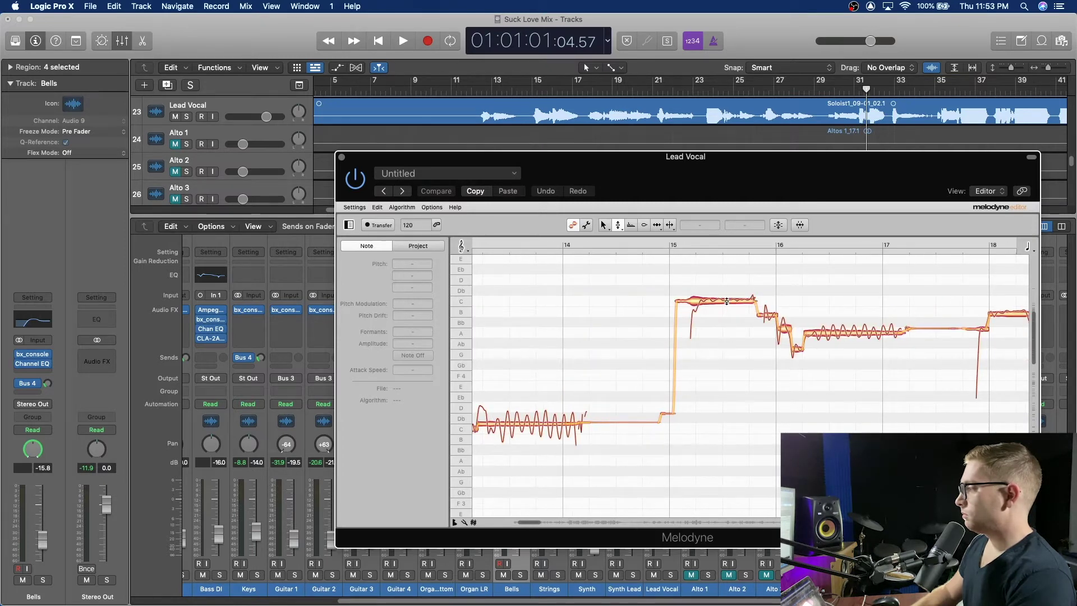
left_click(727, 302)
scroll(750, 308, "right", 20)
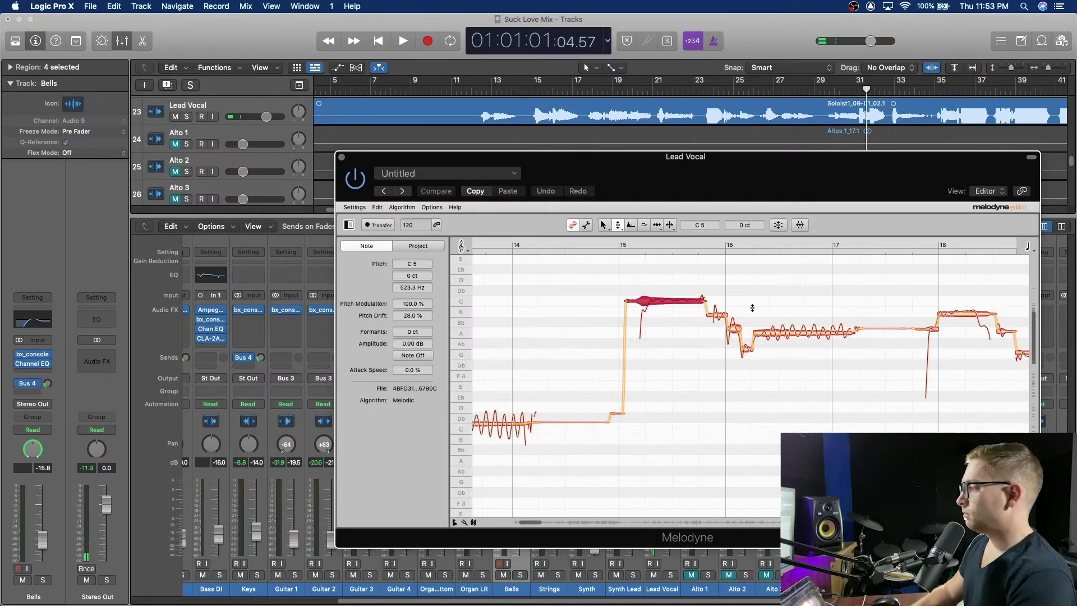
scroll(752, 308, "right", 2)
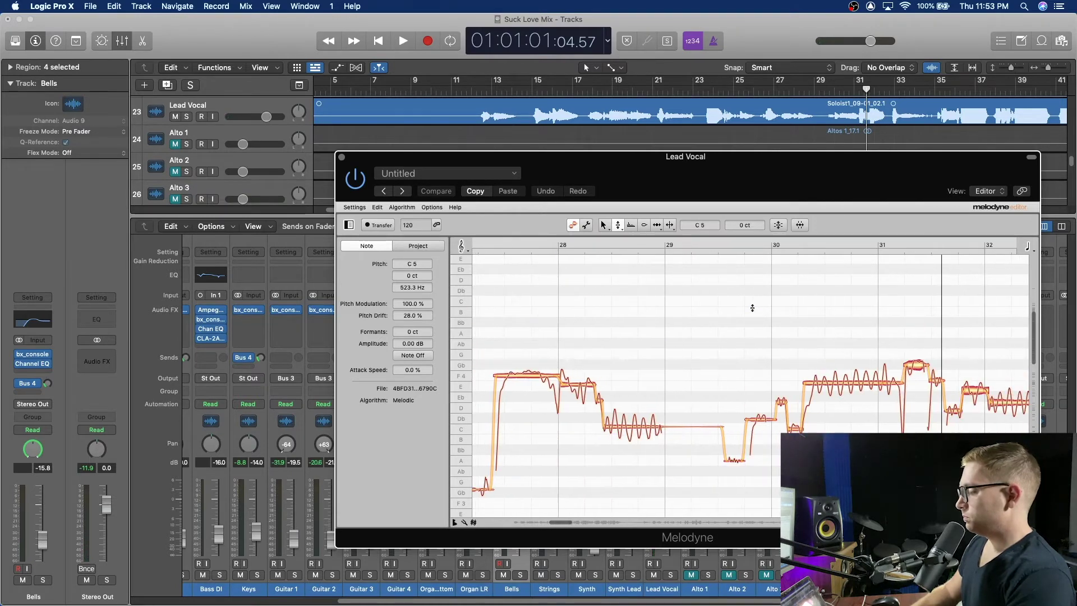
scroll(751, 308, "right", 2)
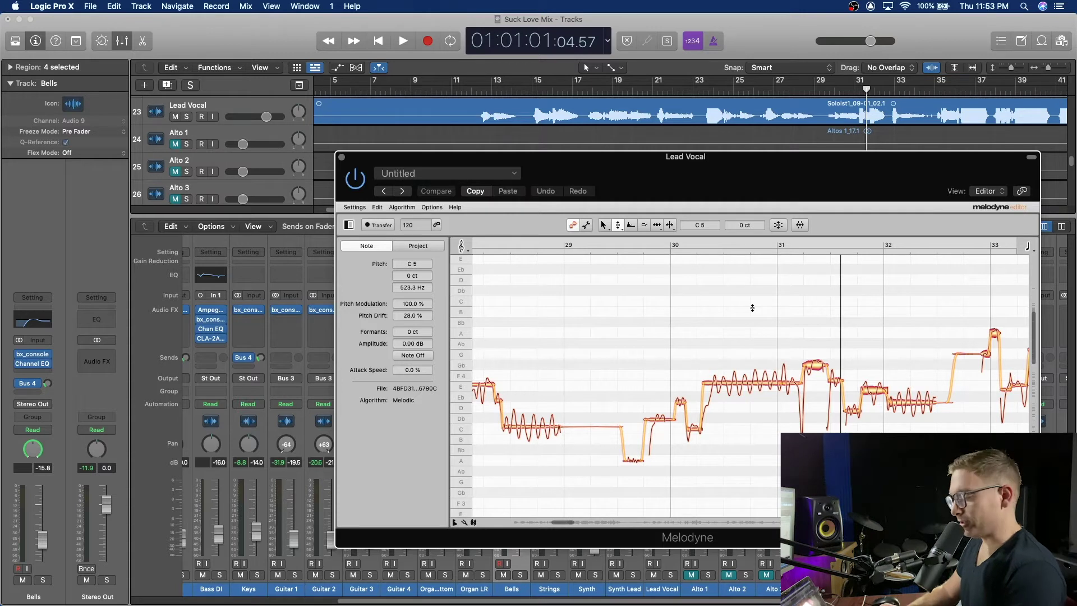
Select the short Gb 4 note after bar 31 and play the phrase around it.
left_click(378, 207)
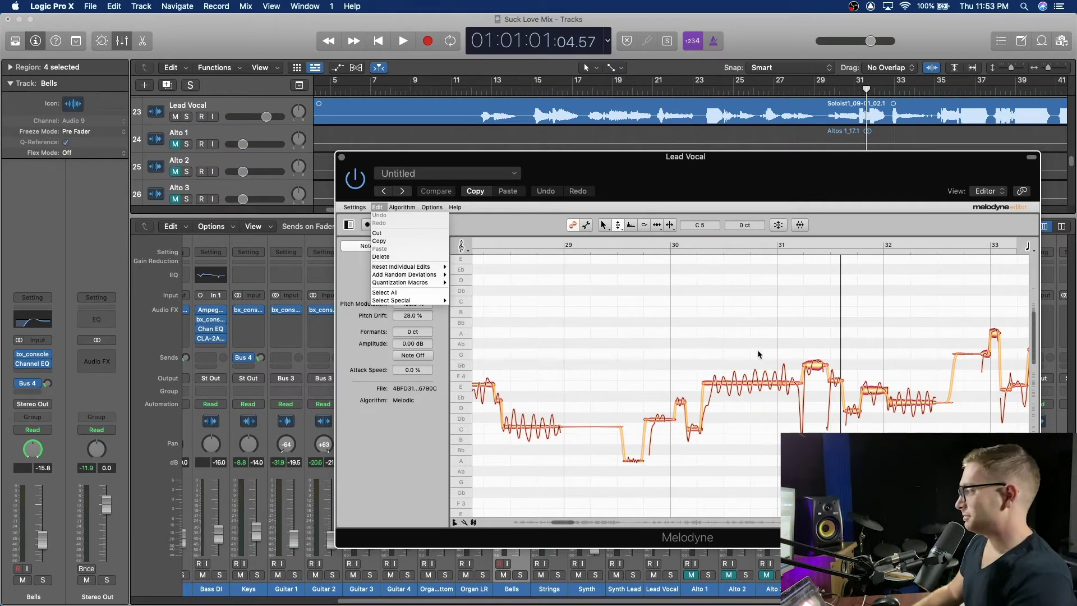
left_click(820, 362)
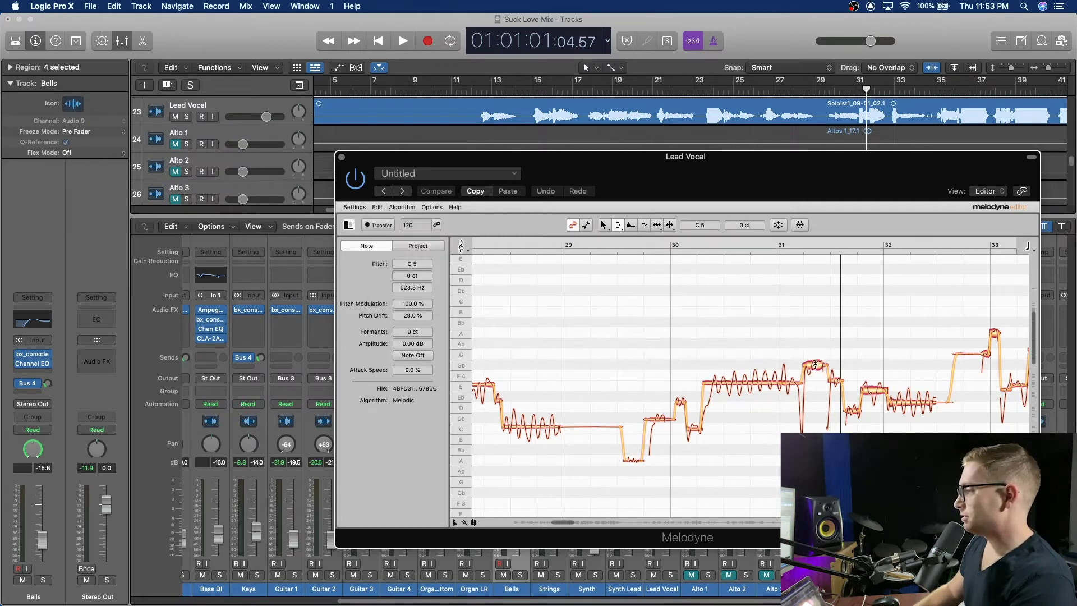
left_click(815, 365)
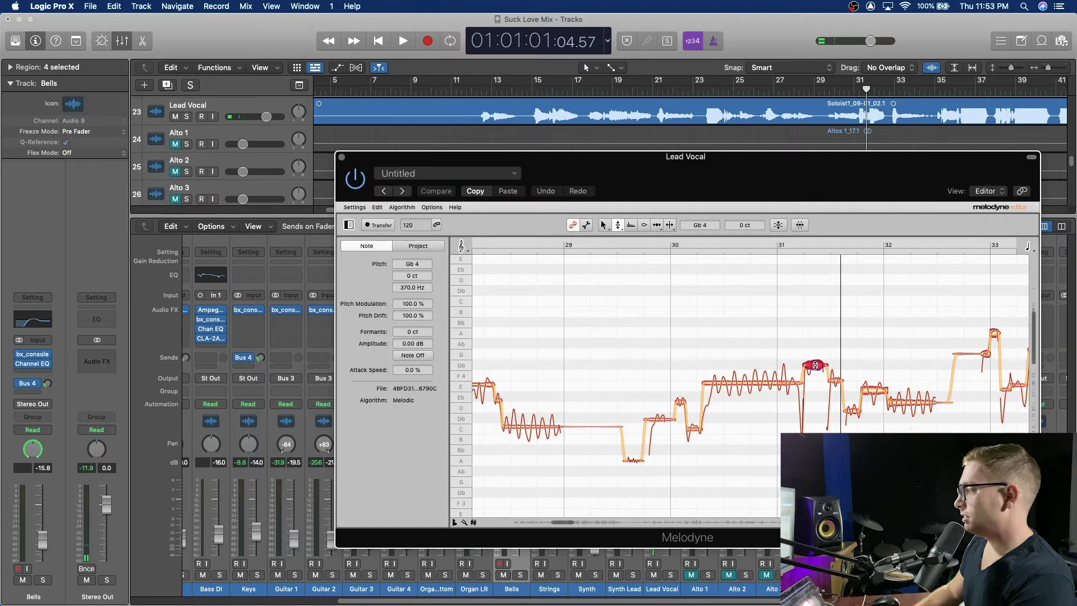
double_click(847, 90)
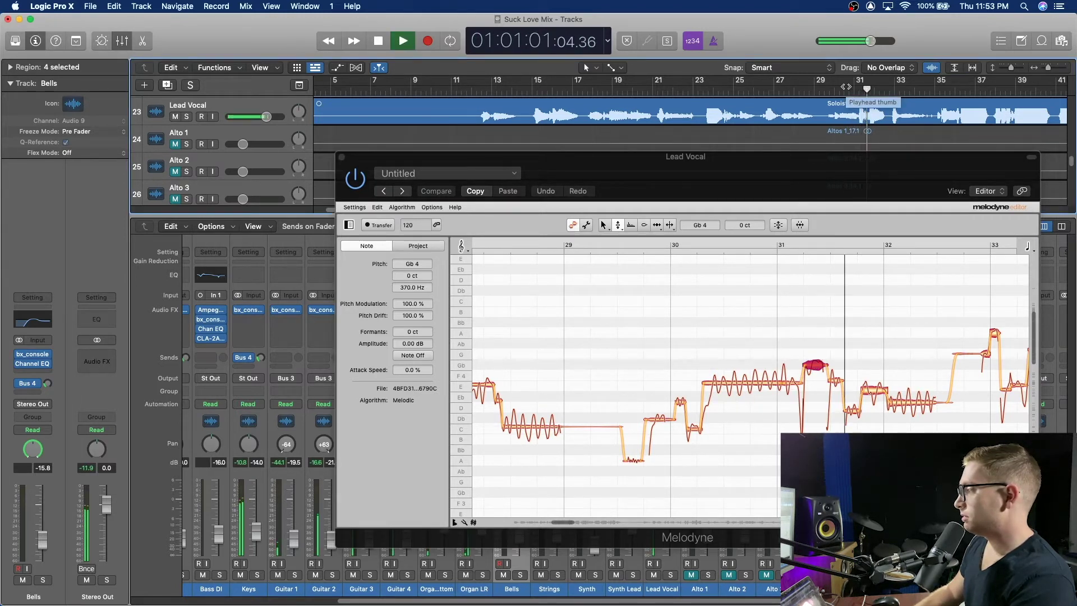
key("space")
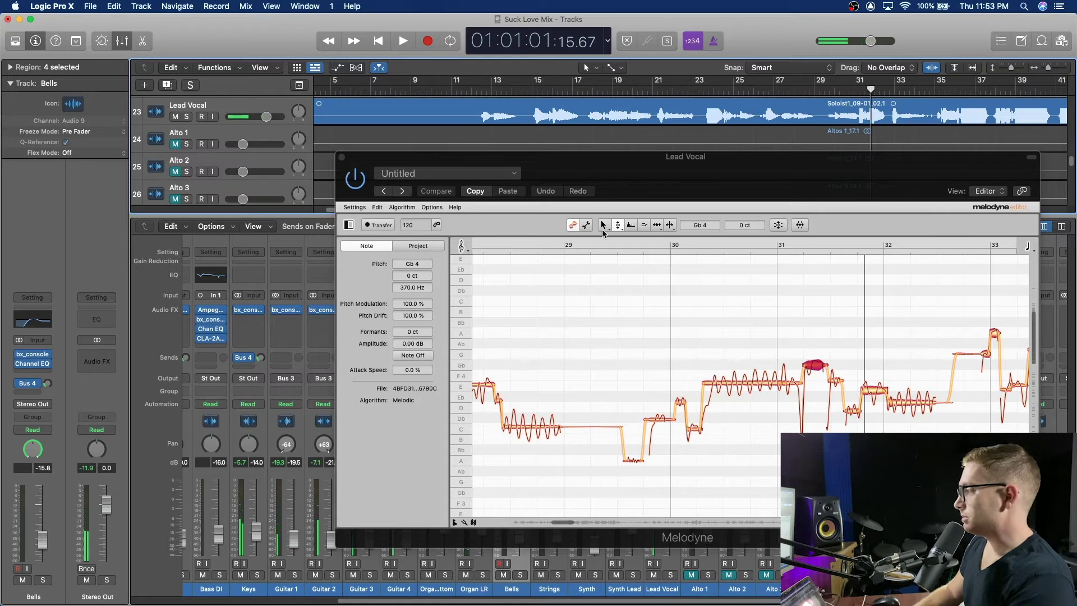
Split the short note after bar 31 in two and snap its first part to F 4 and its second to Gb 4.
left_click(670, 227)
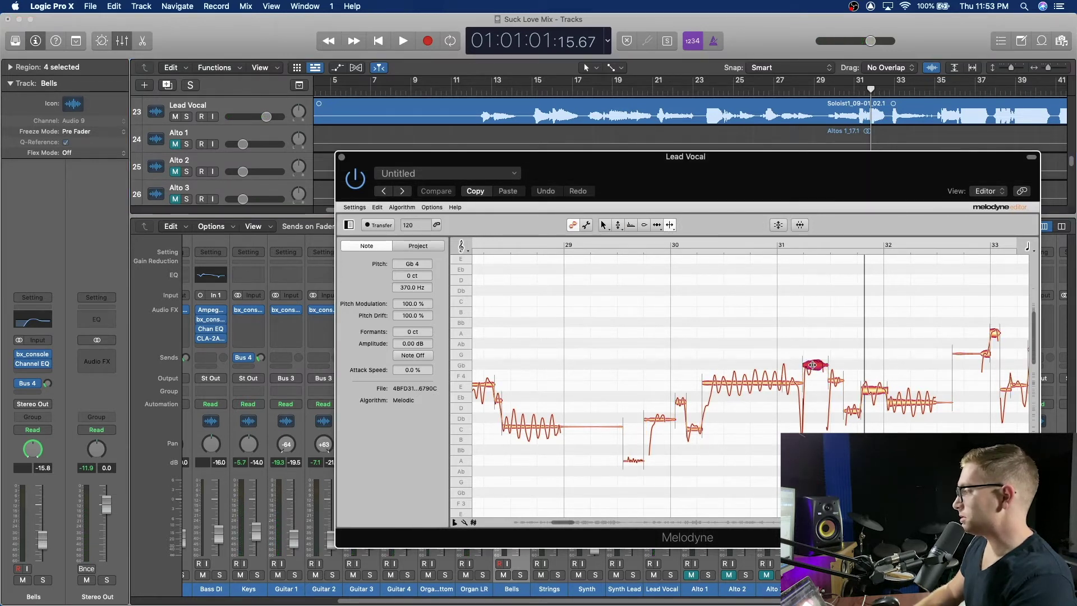
left_click_drag(813, 365, 830, 407)
left_click(617, 225)
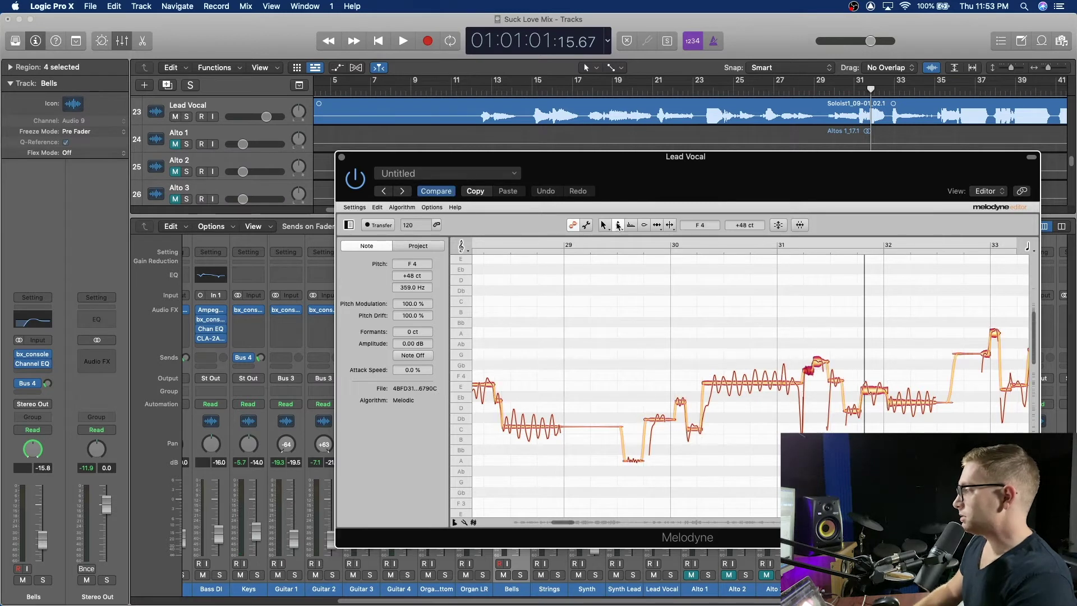
double_click(818, 365)
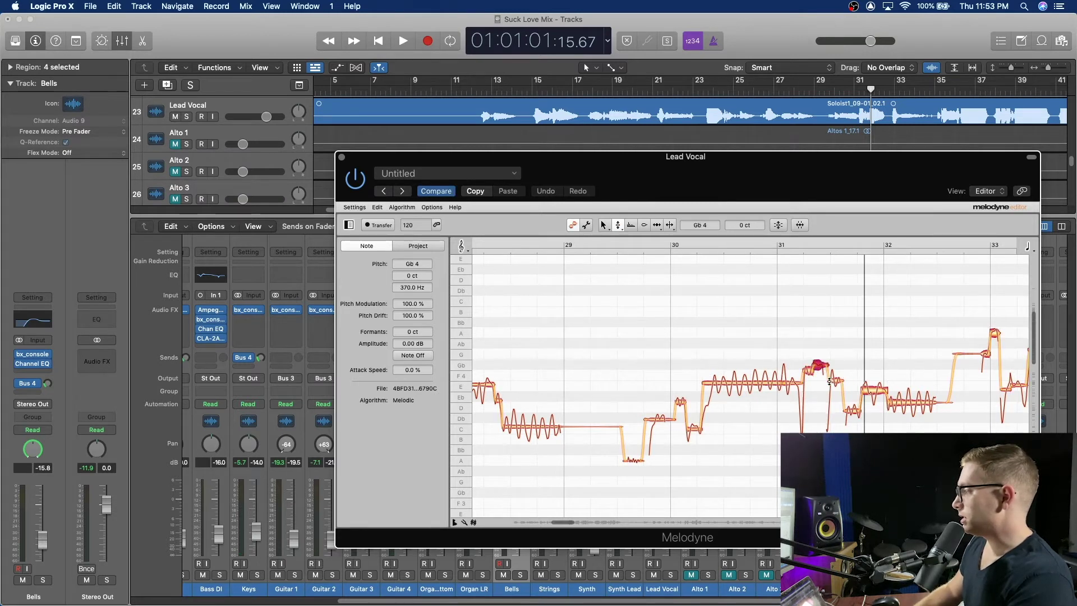
key("super+z")
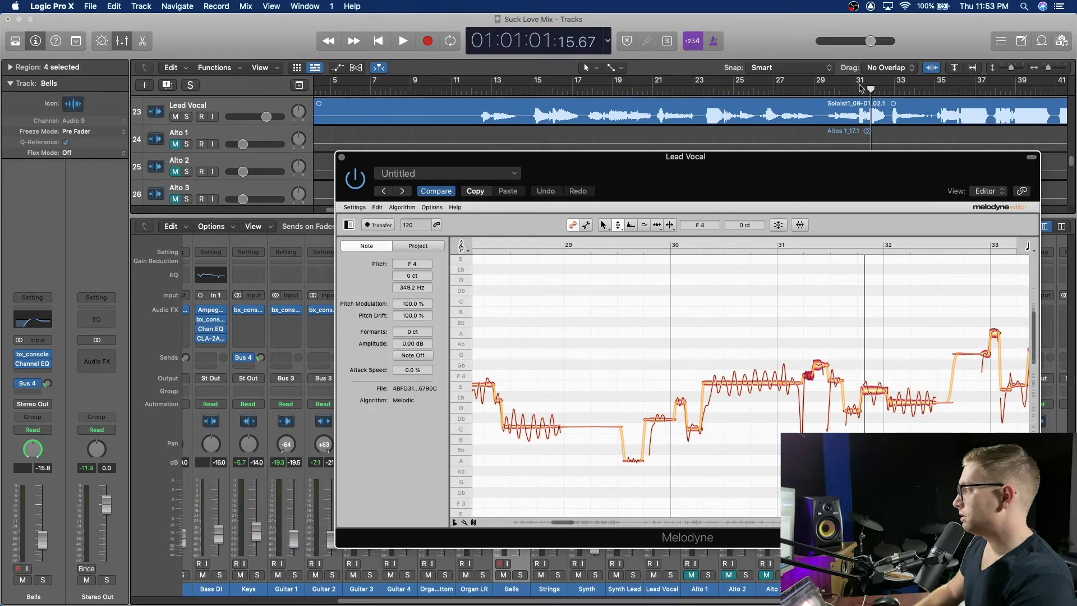
Play the vocal from just before bar 30 to just past bar 36.
left_click(835, 93)
key("space")
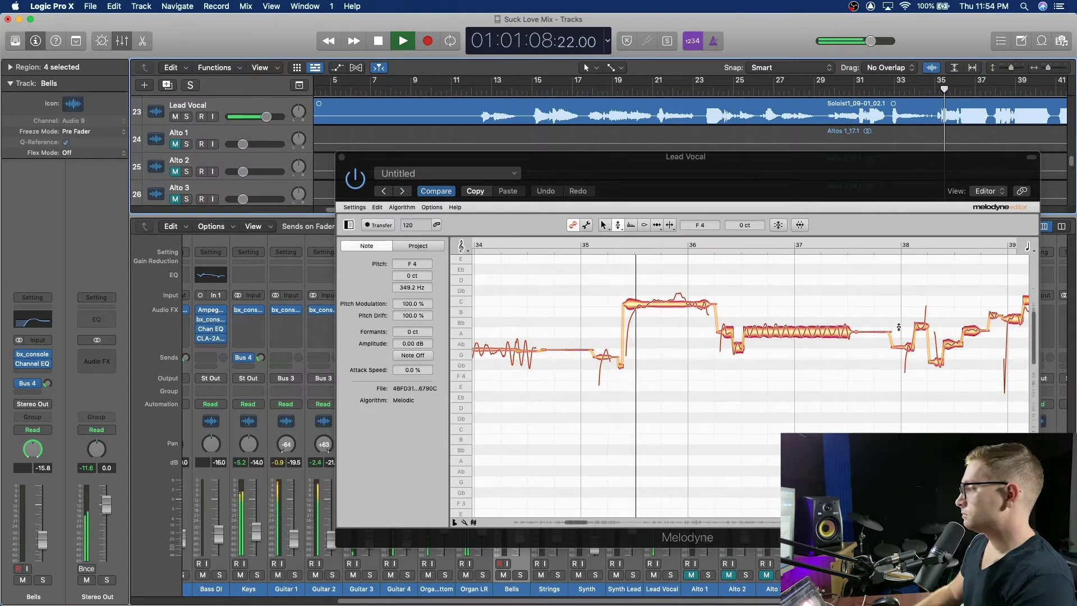
key("space")
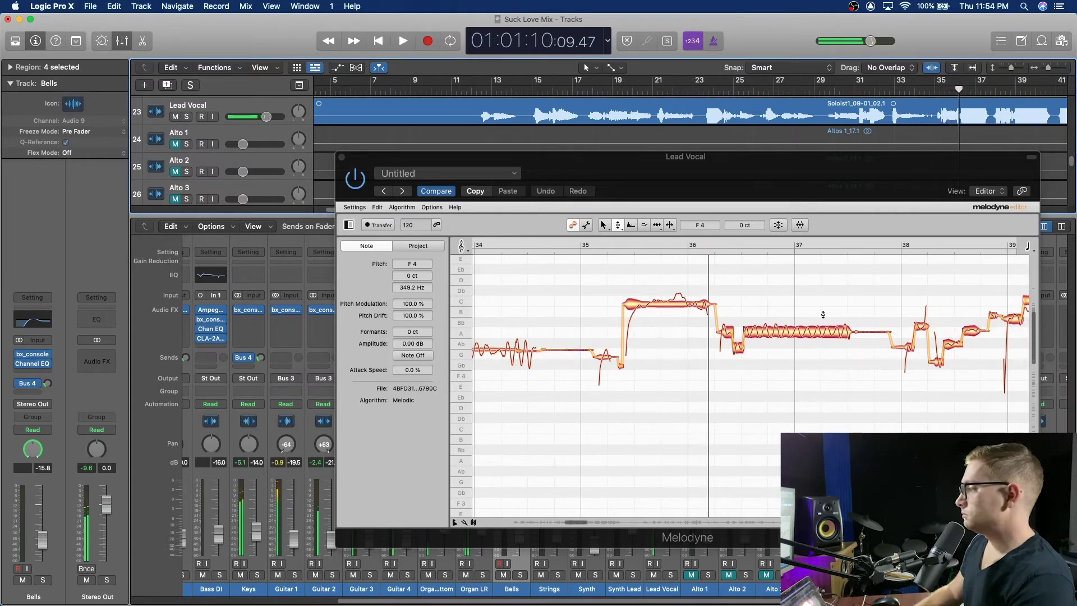
Split the sustained note after bar 35 into three pieces around its raised section and snap the pieces to C 5.
left_click(669, 225)
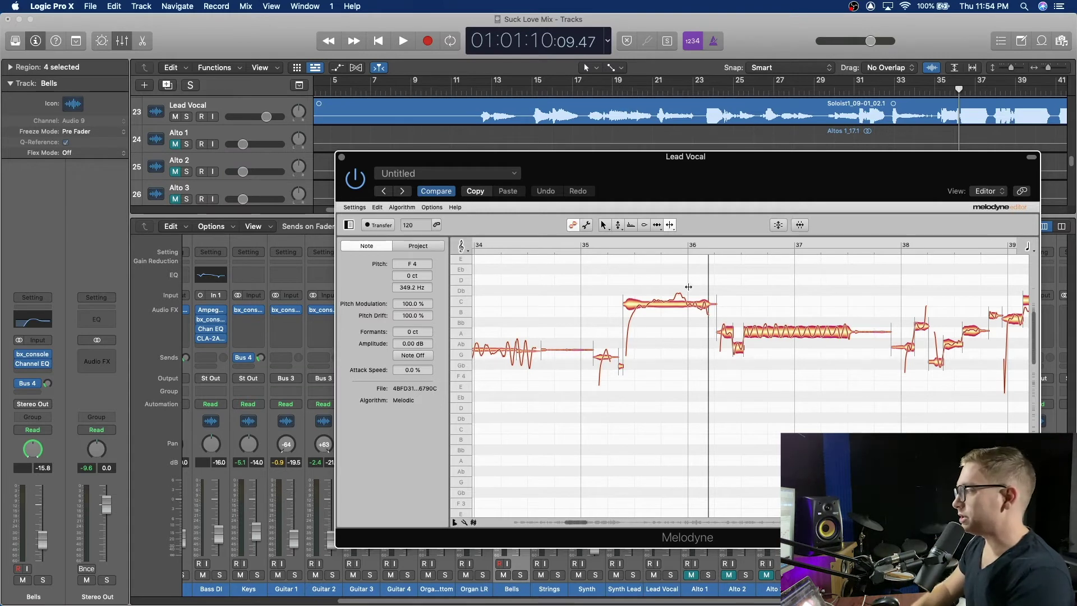
double_click(670, 304)
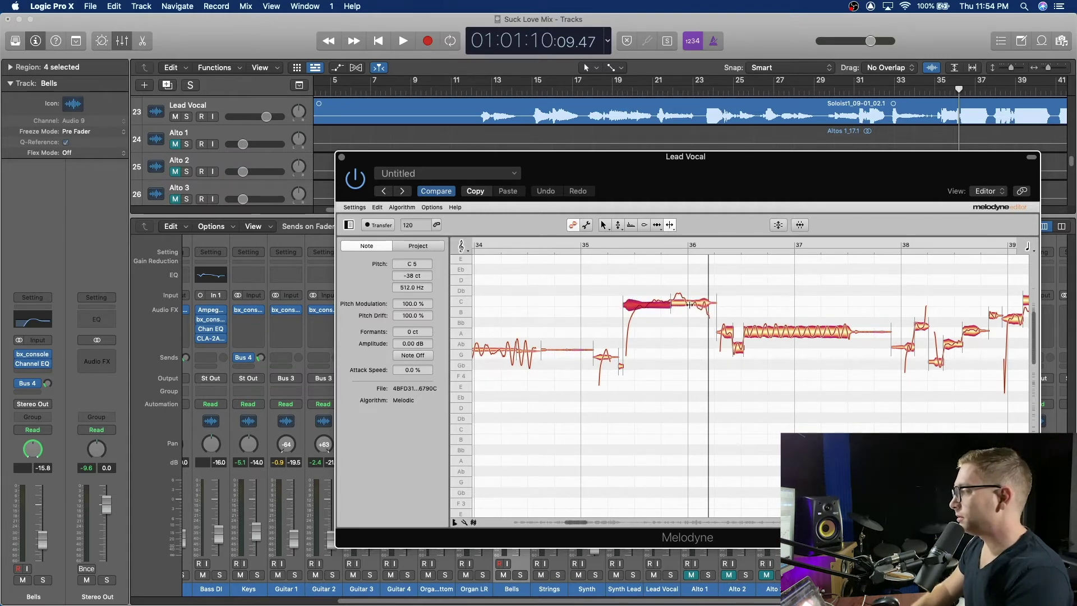
double_click(688, 303)
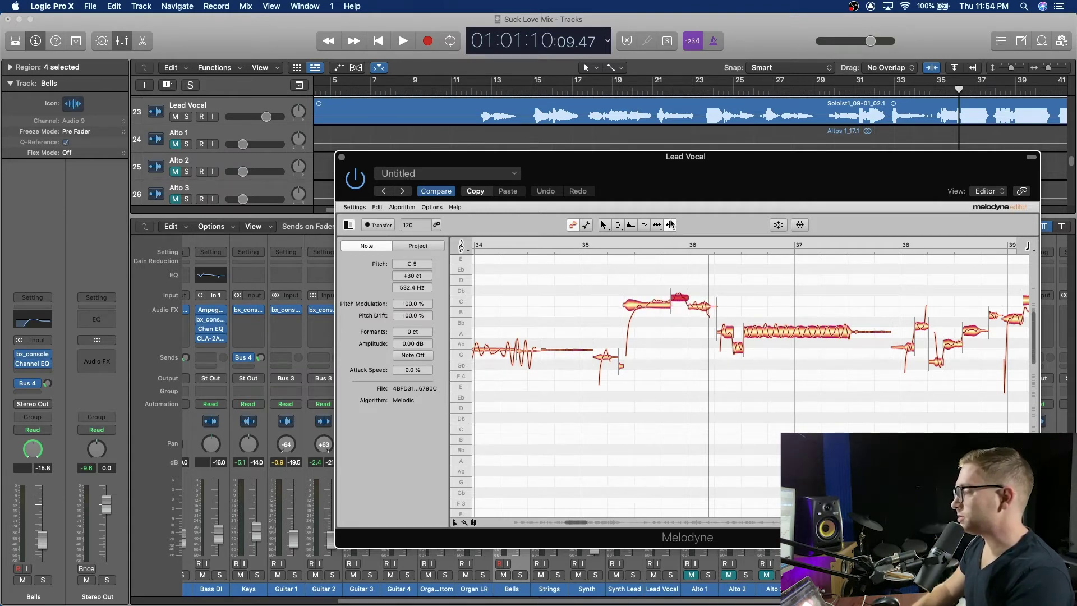
left_click(617, 225)
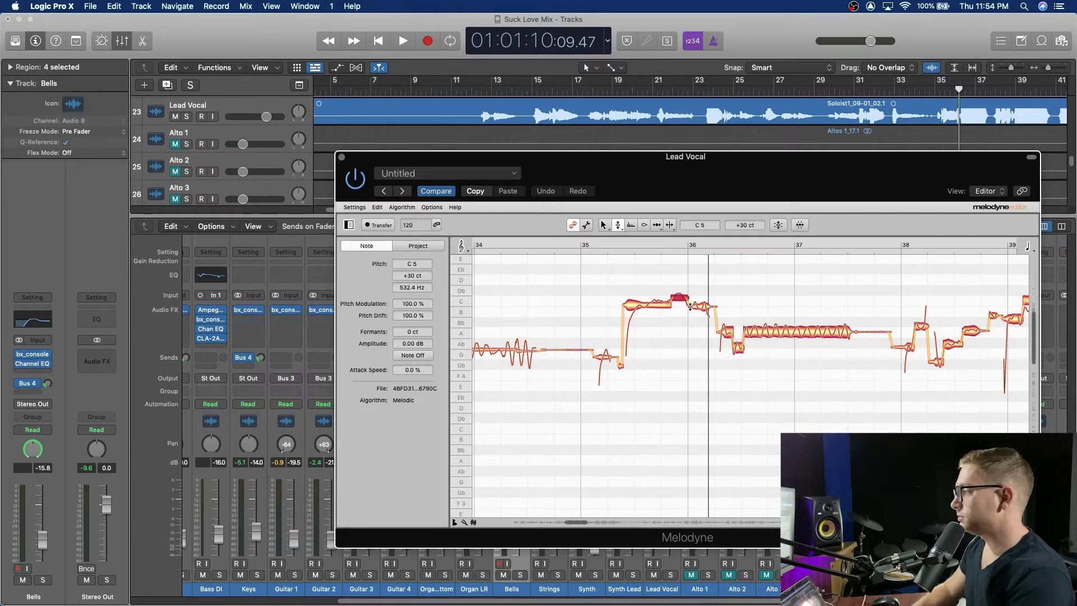
mouse_move(677, 296)
left_mouse_down()
mouse_move(697, 309)
mouse_move(687, 308)
left_mouse_up()
left_click(654, 304)
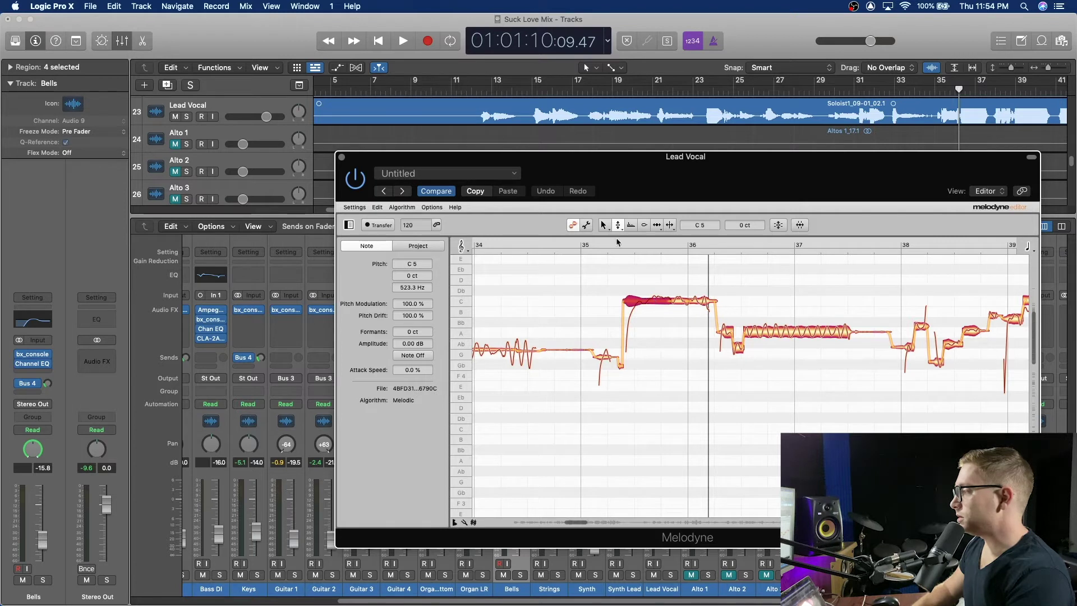
Set the pitch modulation of the first C 5 piece after bar 35 to 54% and play the vocal to just before bar 40.
left_click_drag(618, 228, 618, 238)
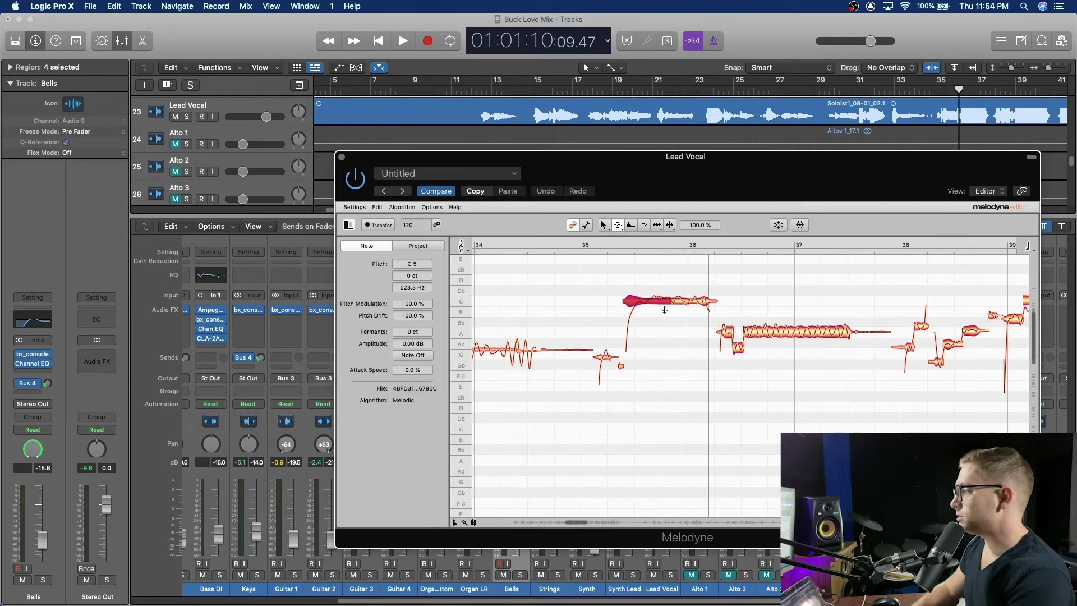
left_click_drag(659, 321, 659, 328)
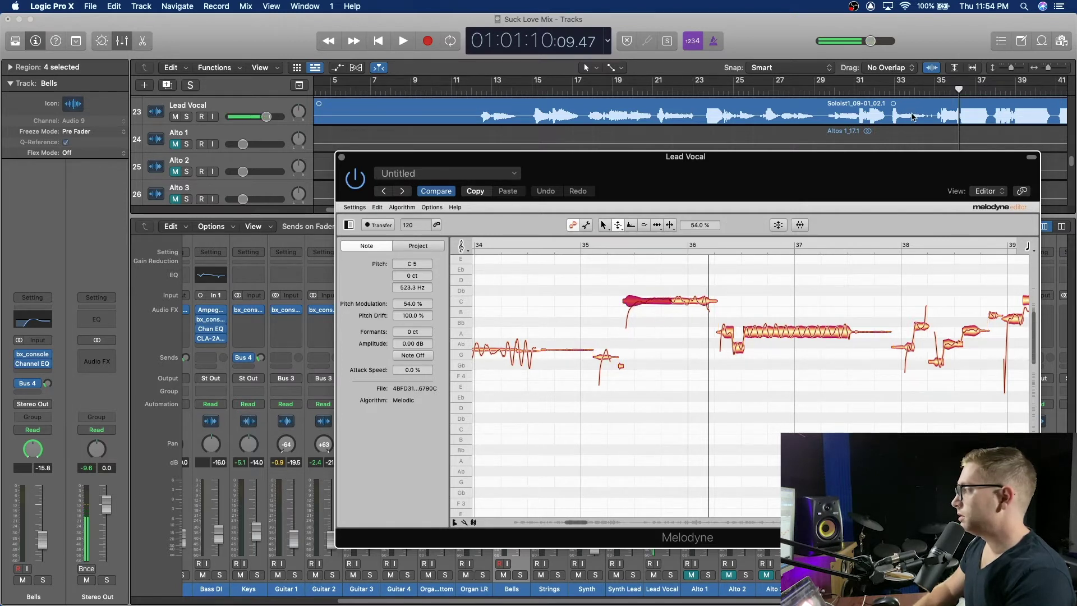
left_click(935, 92)
key("space")
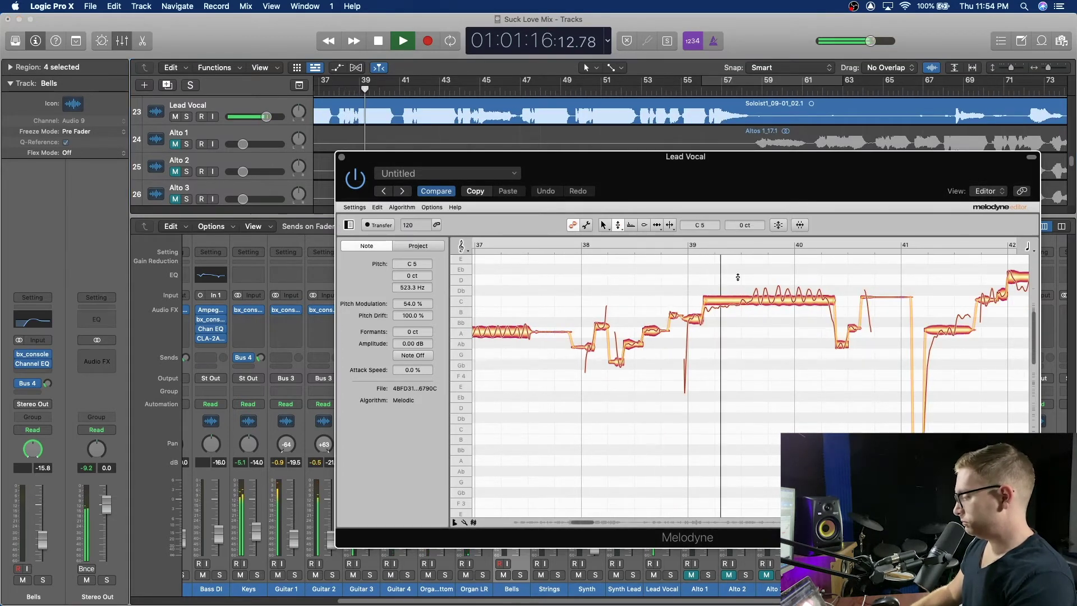
key("space")
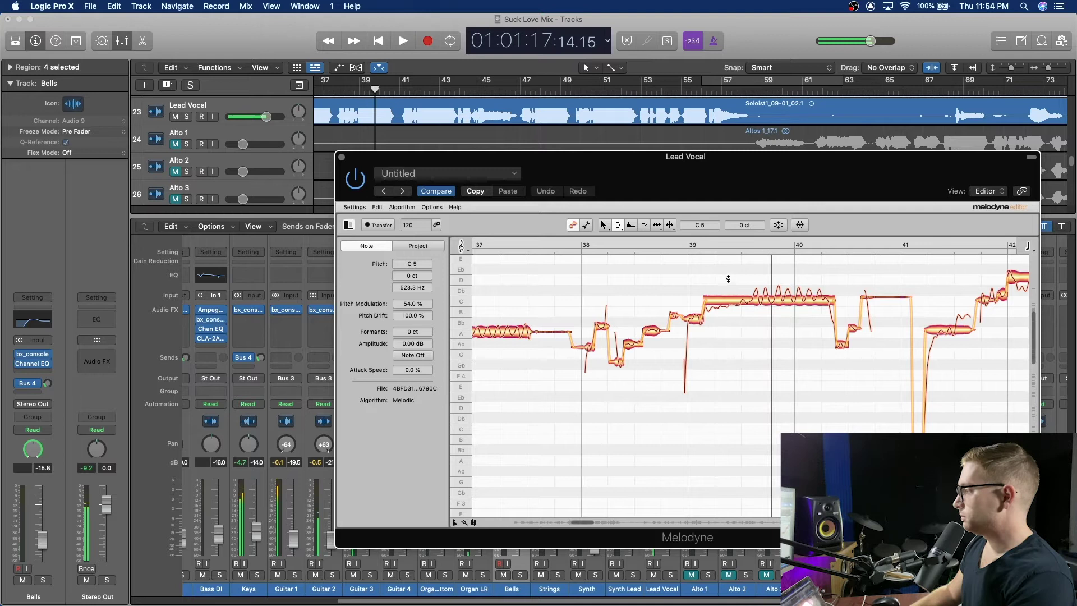
Split the long C 5 note after bar 39 before its vibrato and set the first piece's pitch modulation to 39%.
left_click(669, 225)
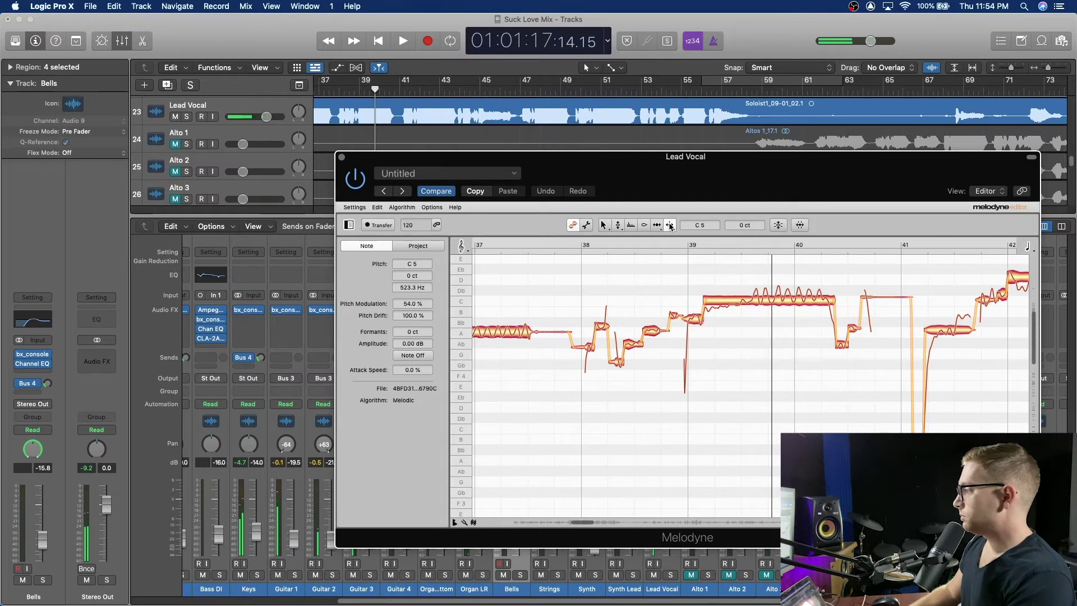
double_click(744, 299)
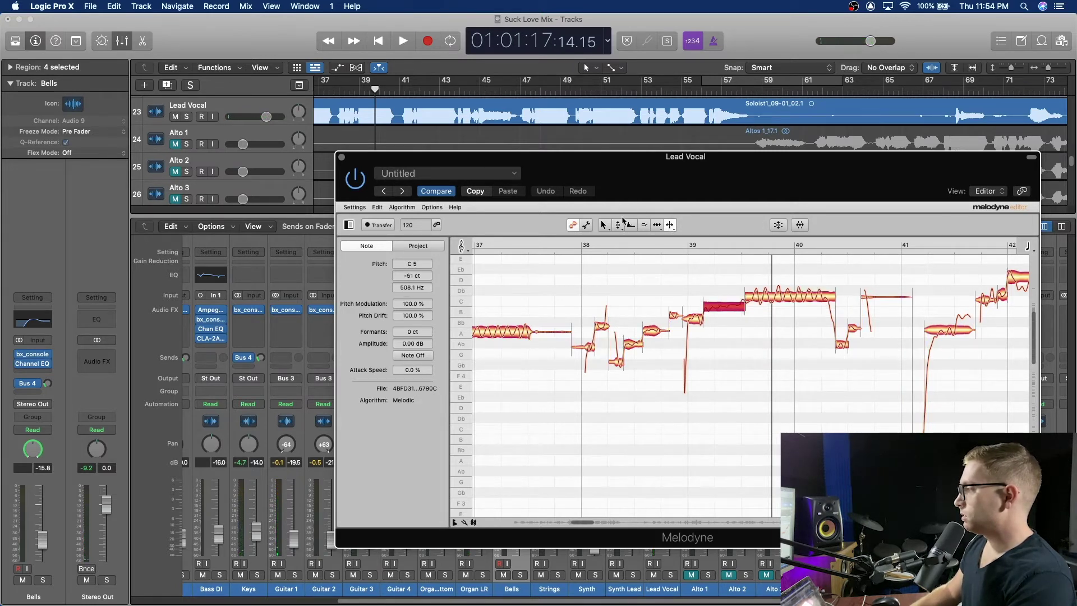
left_click(619, 224)
left_click(620, 238)
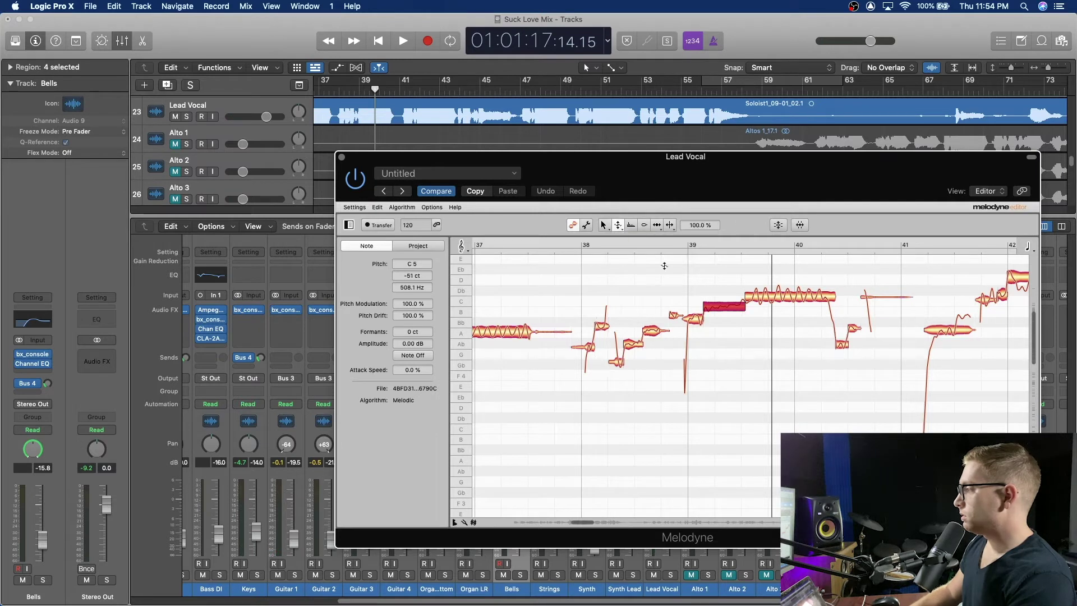
left_click_drag(732, 306, 731, 334)
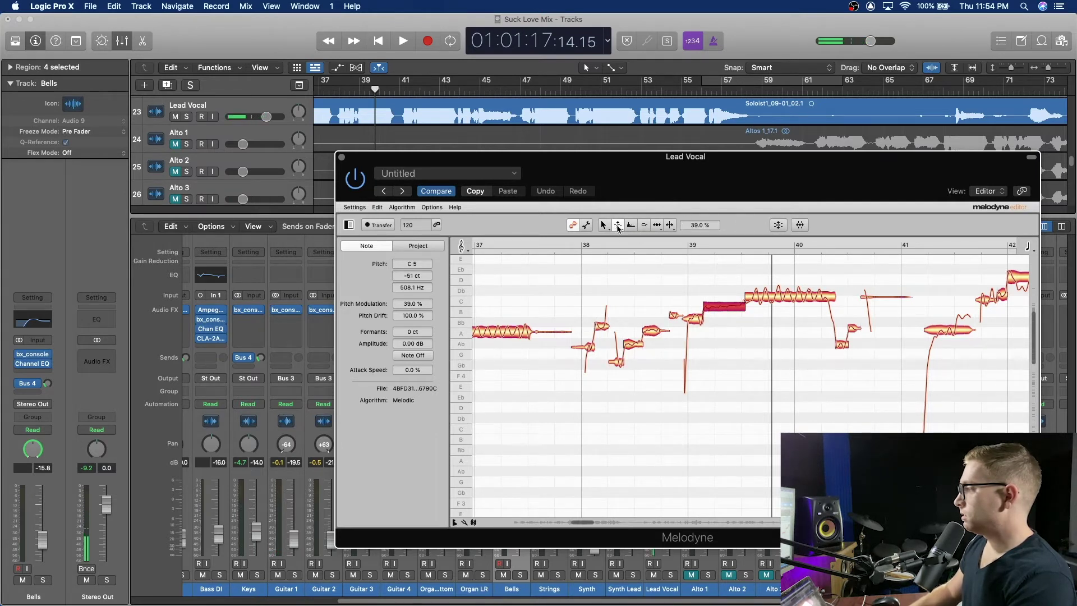
Snap both pieces of the split note after bar 39 to C 5 with the pitch tool.
left_click(617, 224)
double_click(727, 308)
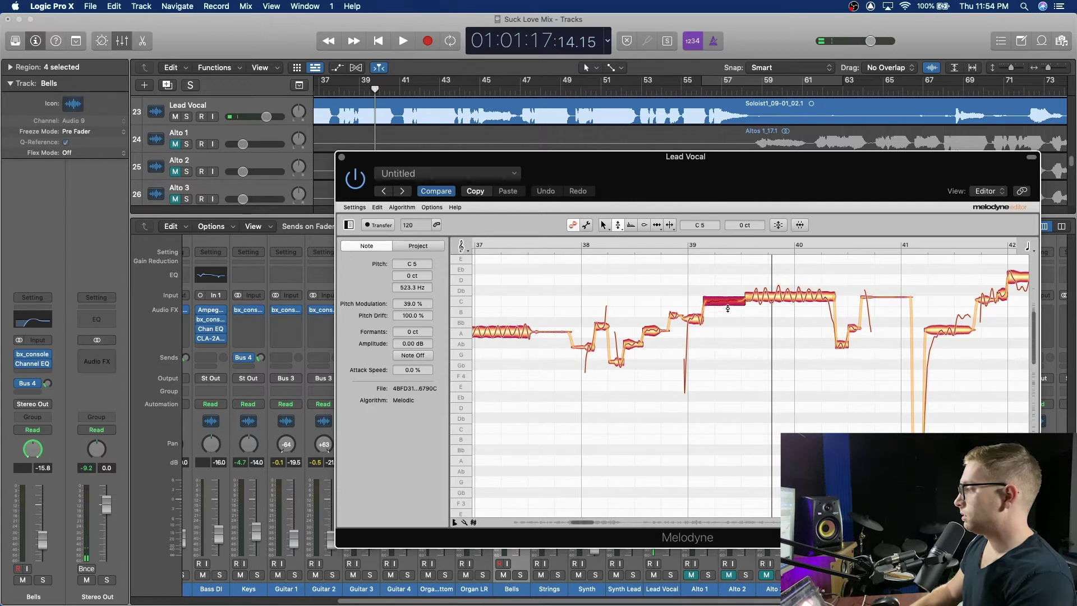
left_click(789, 300, "shift")
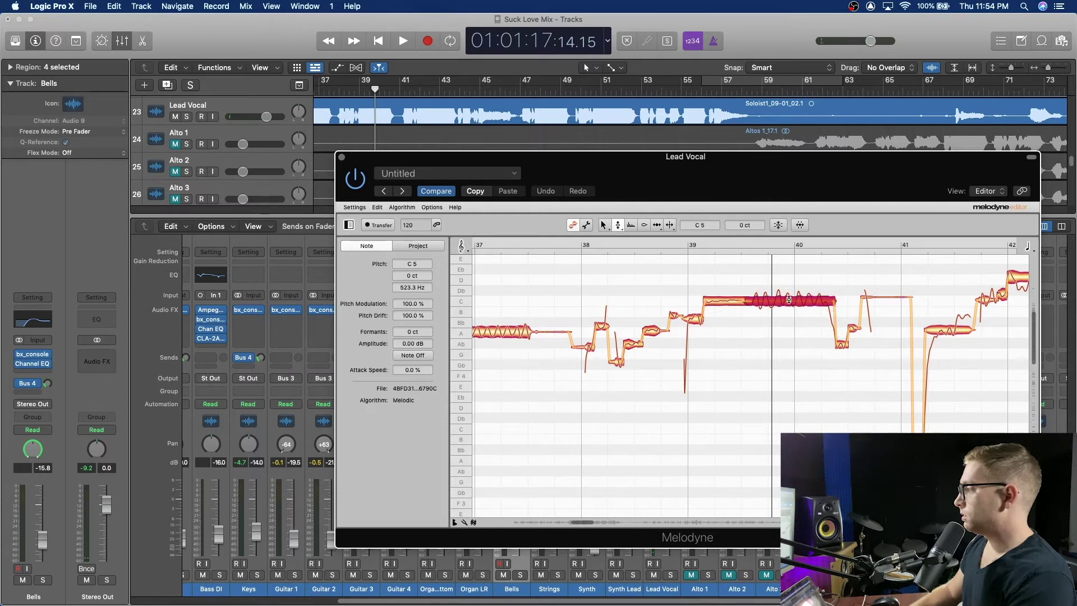
Play the vocal around bar 39, restarting from bar 38 and stopping just before bar 42.
left_click(359, 91)
key("space")
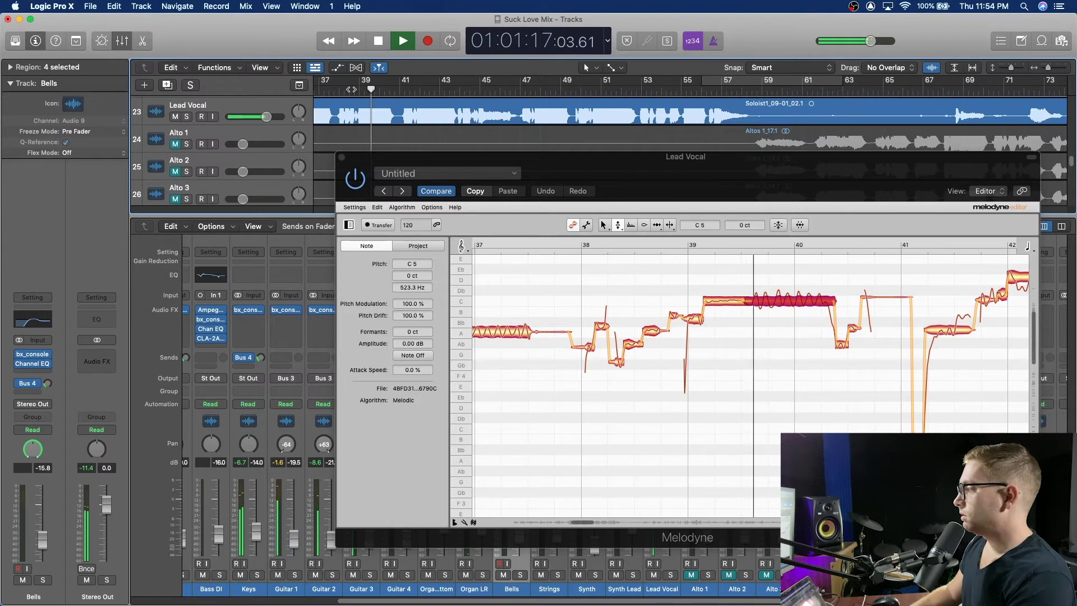
key("space")
left_click(338, 90)
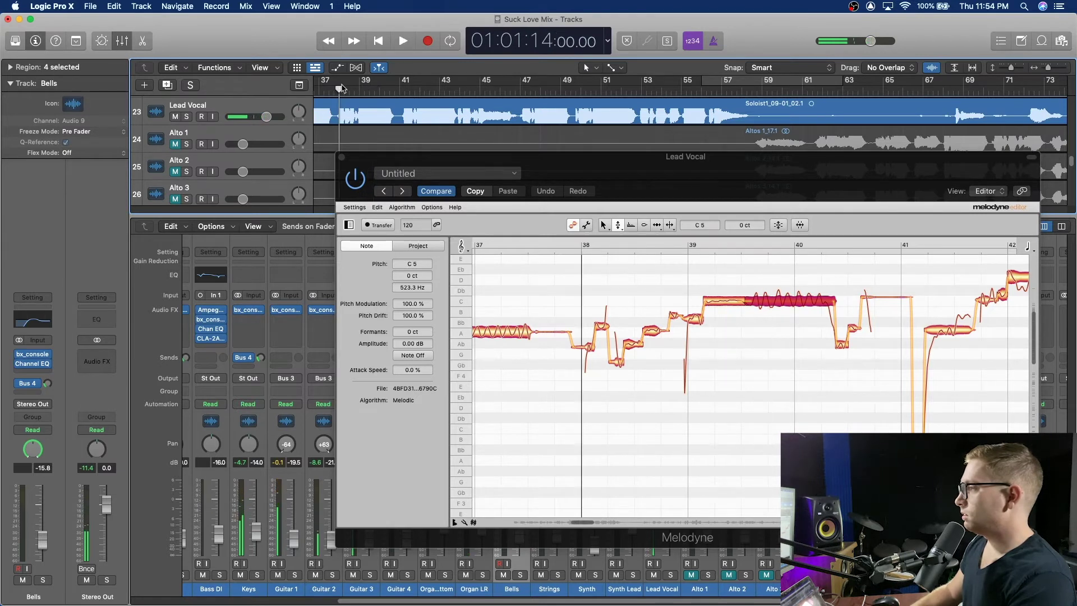
key("space")
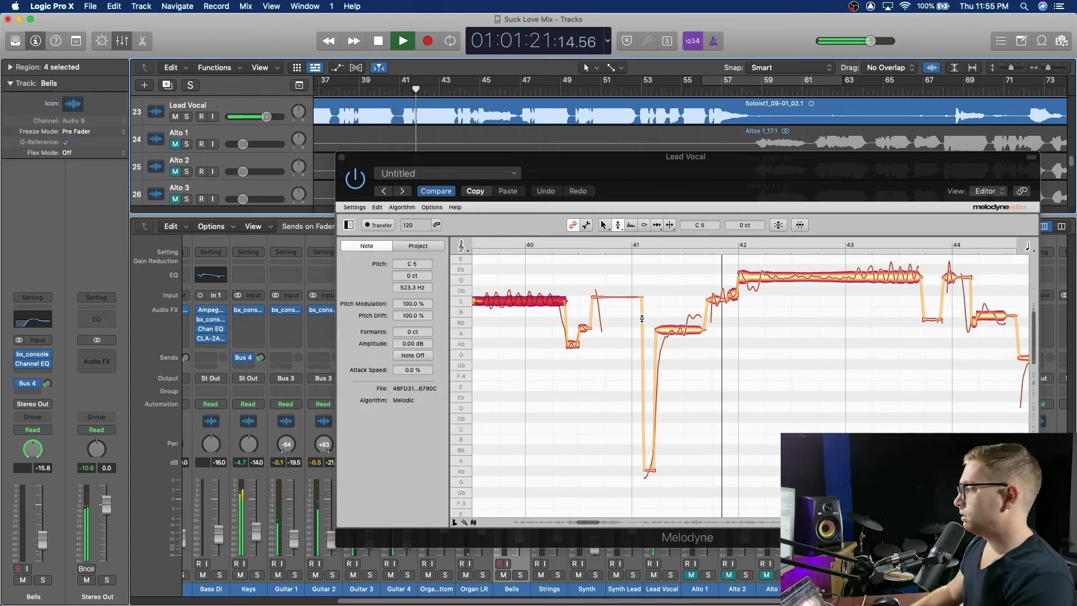
key("space")
Split the A 4 note after bar 41 in two and snap its second part to B 4.
left_click(670, 225)
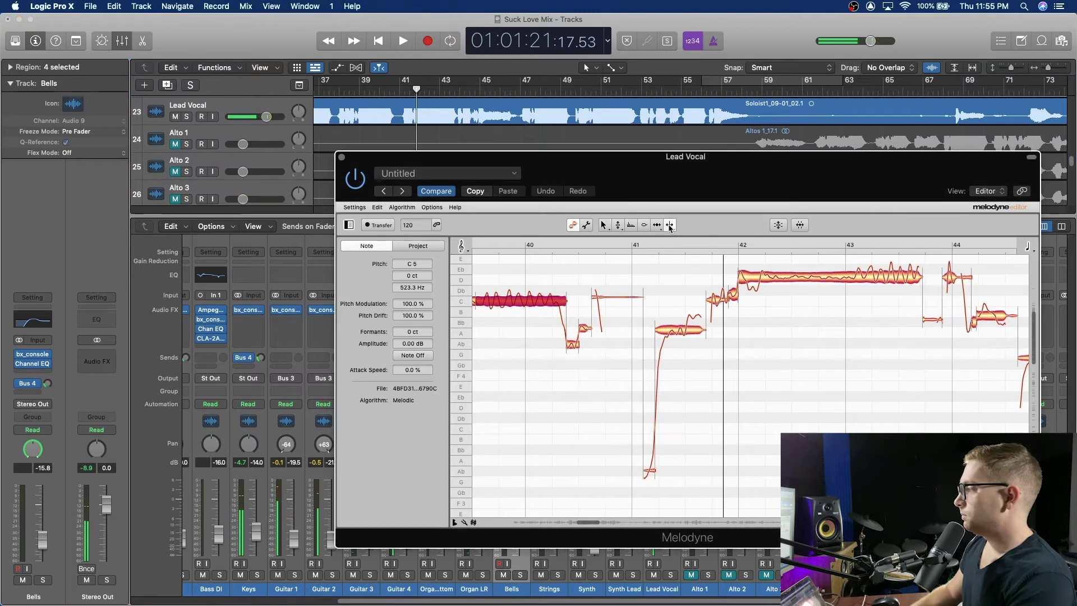
double_click(686, 330)
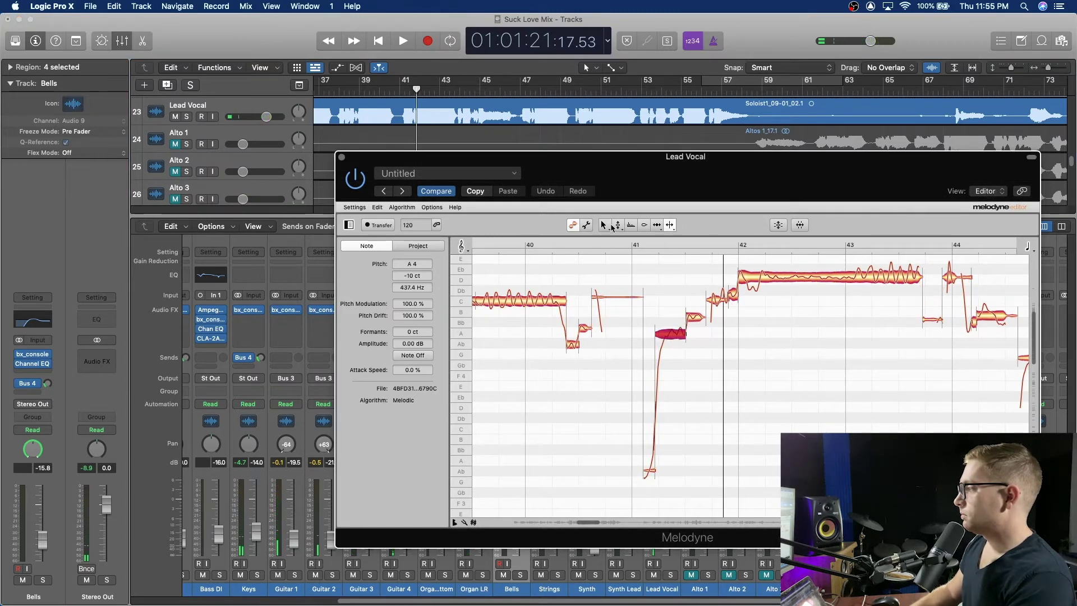
left_click(618, 224)
double_click(696, 318)
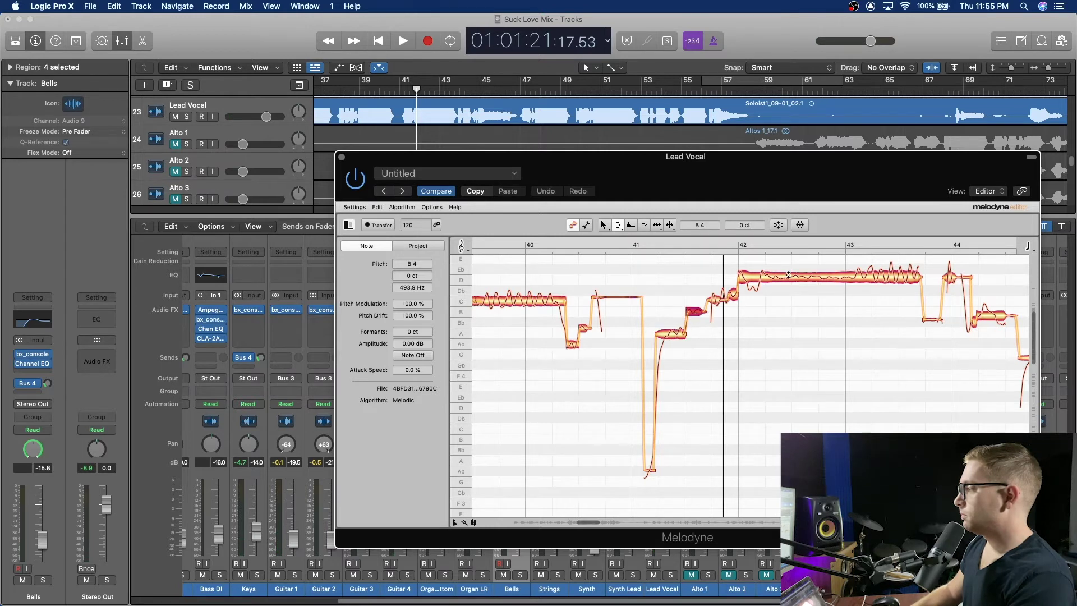
Play the vocal from bar 41 to the middle of bar 49, following the notes in the Melodyne editor.
left_click(402, 91)
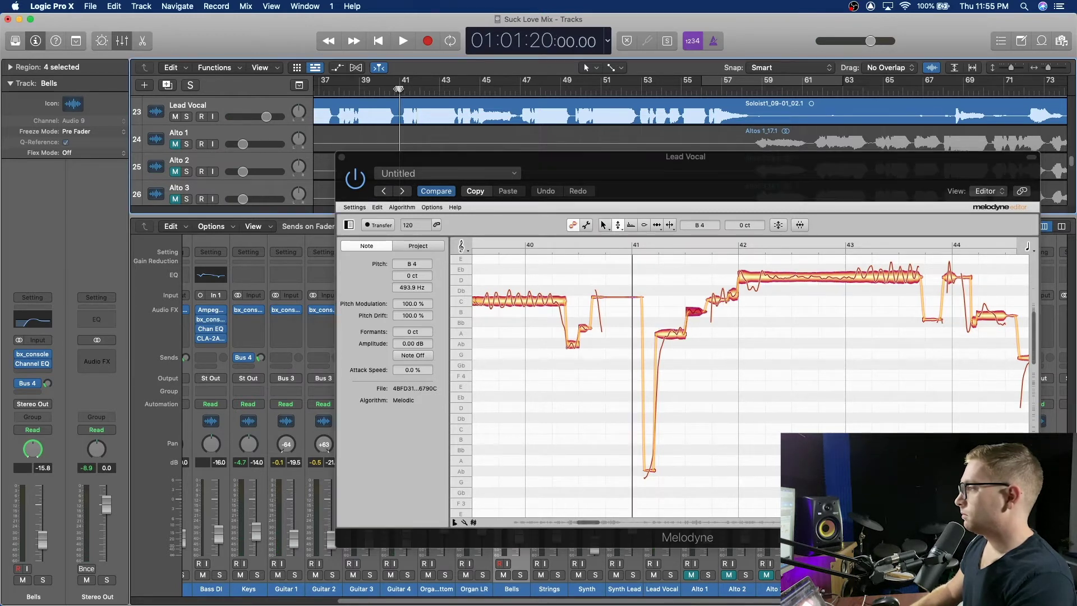
key("space")
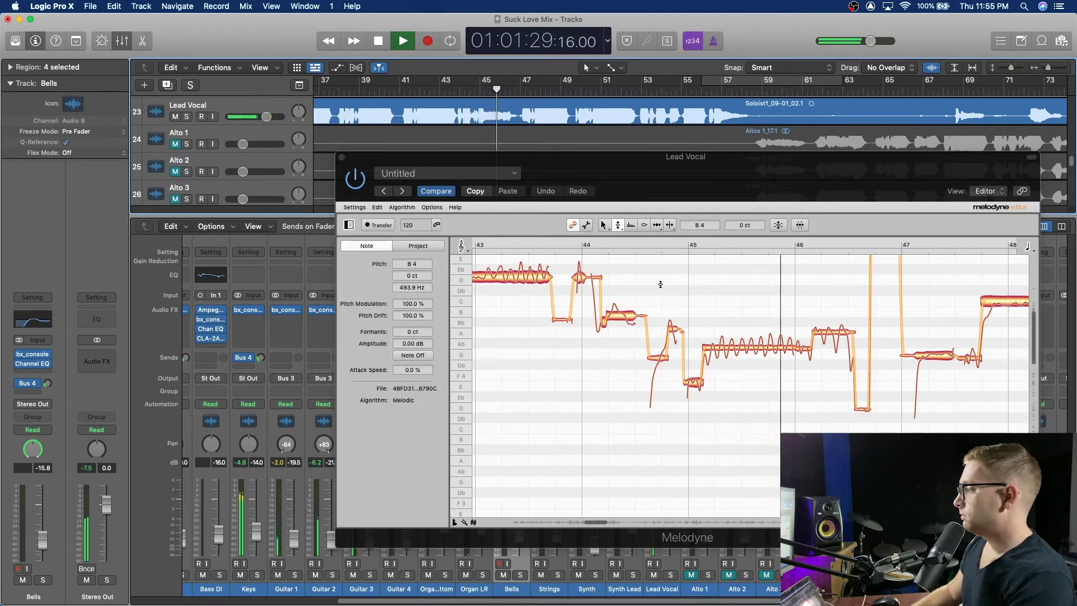
scroll(708, 441, "up", 5)
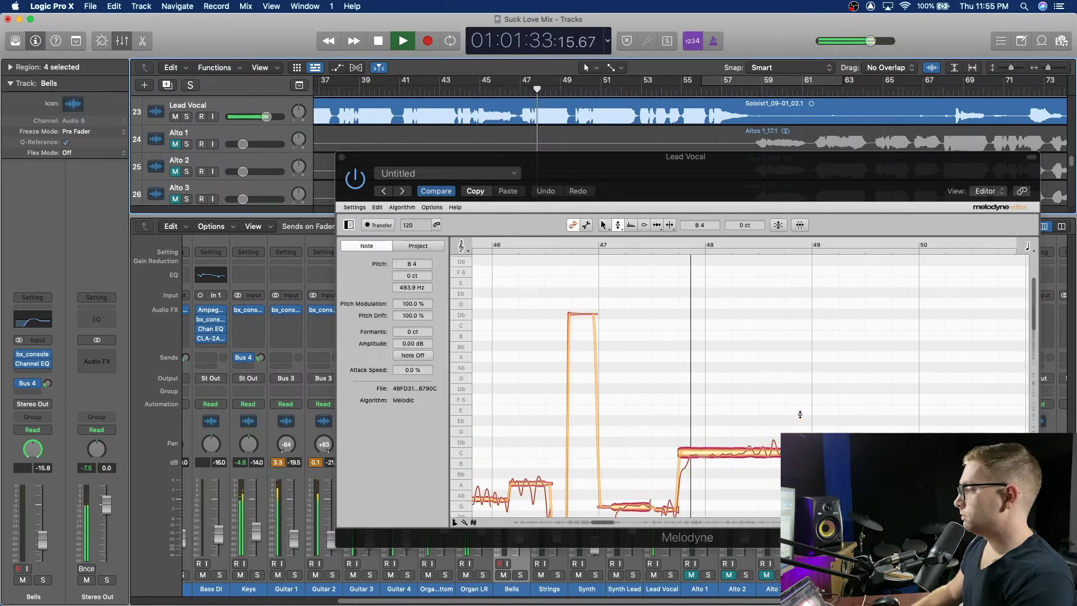
scroll(799, 414, "down", 5)
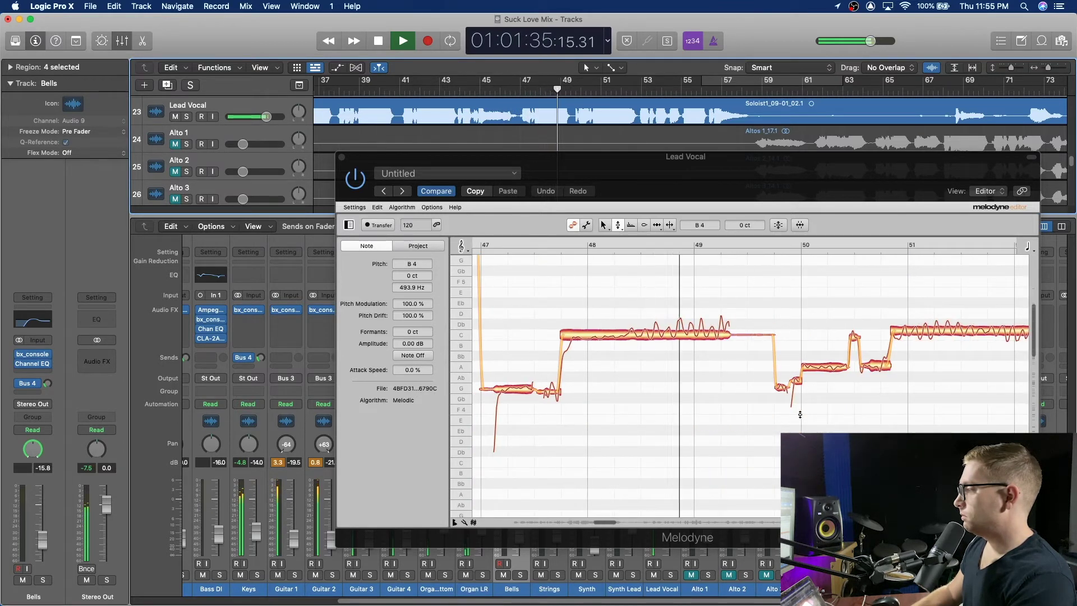
key("space")
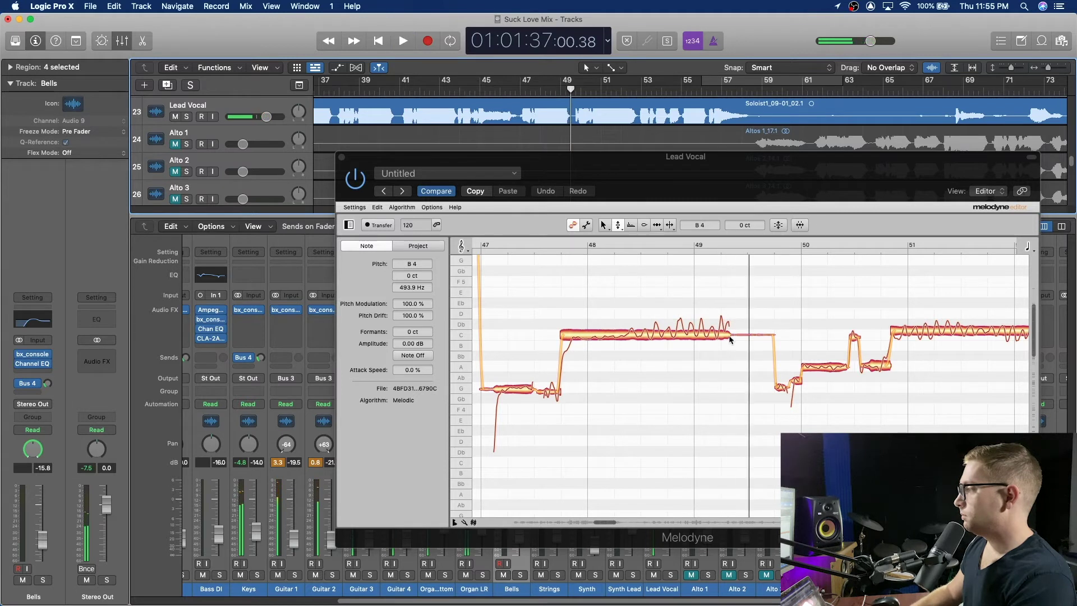
Set the pitch drift of the sustained C 5 note spanning bar 48 to 4%.
left_click(617, 224)
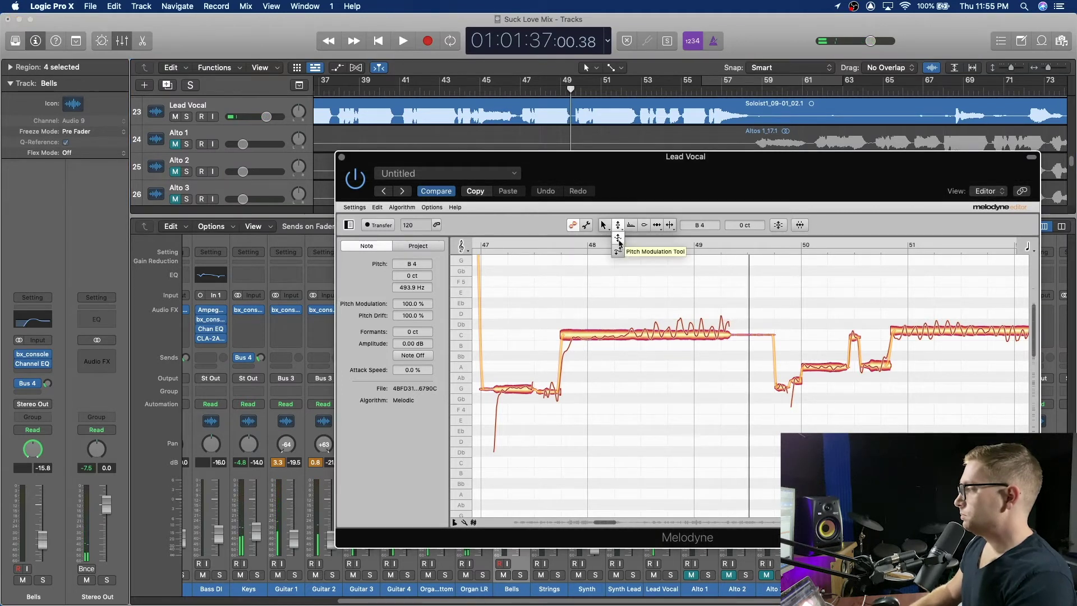
left_click(619, 242)
left_click_drag(637, 335, 639, 369)
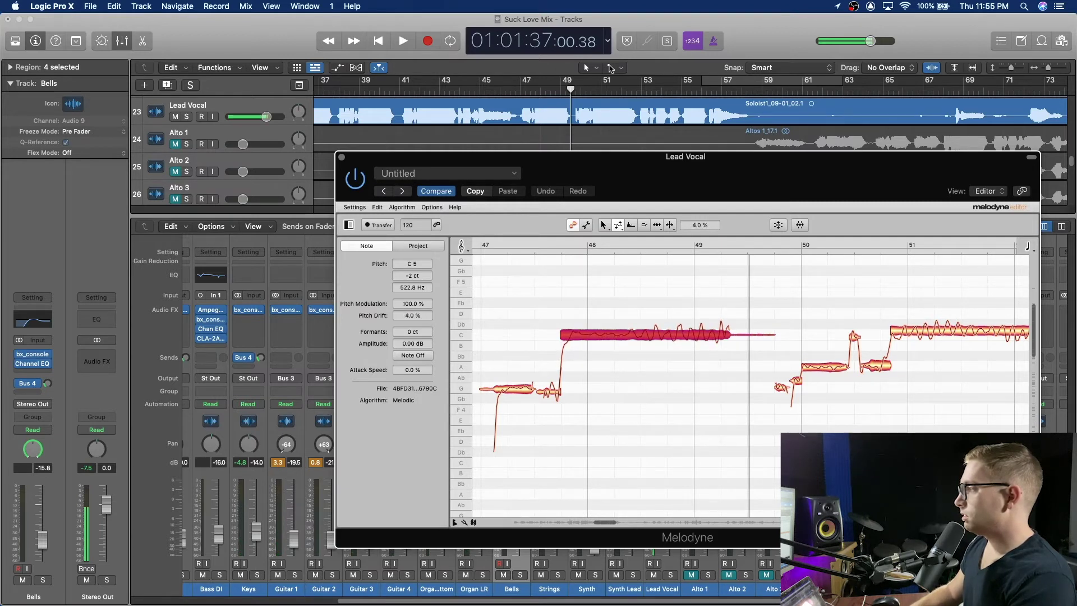
Play the vocal from bar 47 to past bar 53 and return to the pitch tool.
left_click(525, 89)
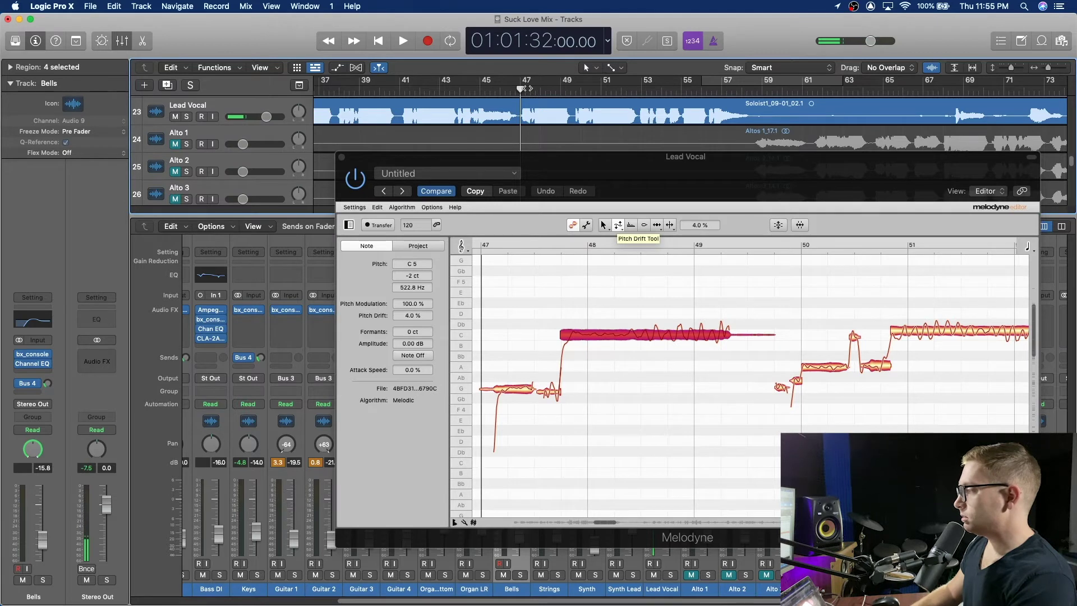
key("space")
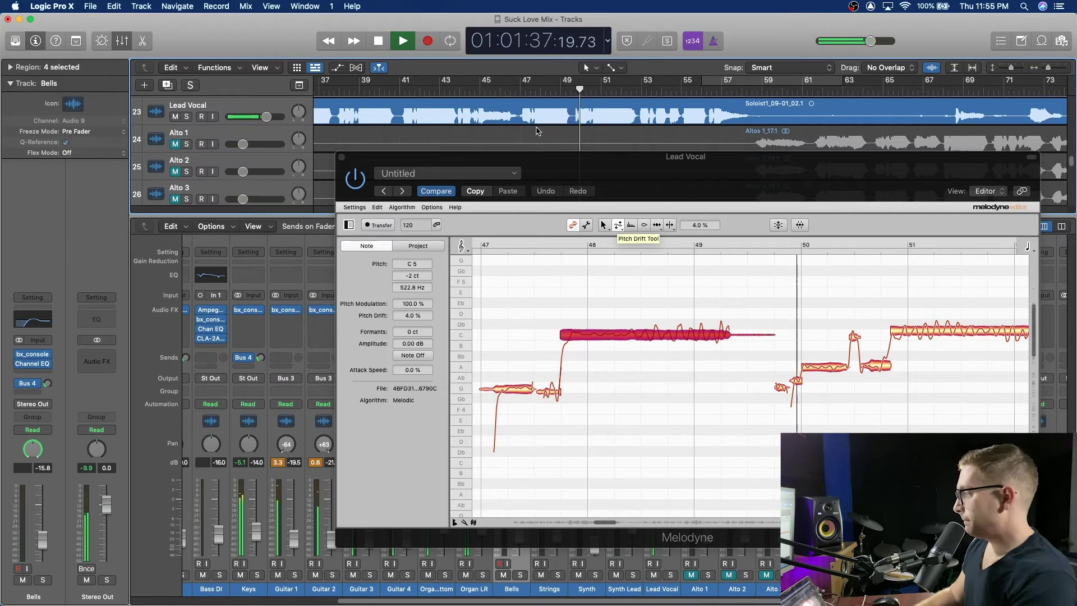
left_click(617, 225)
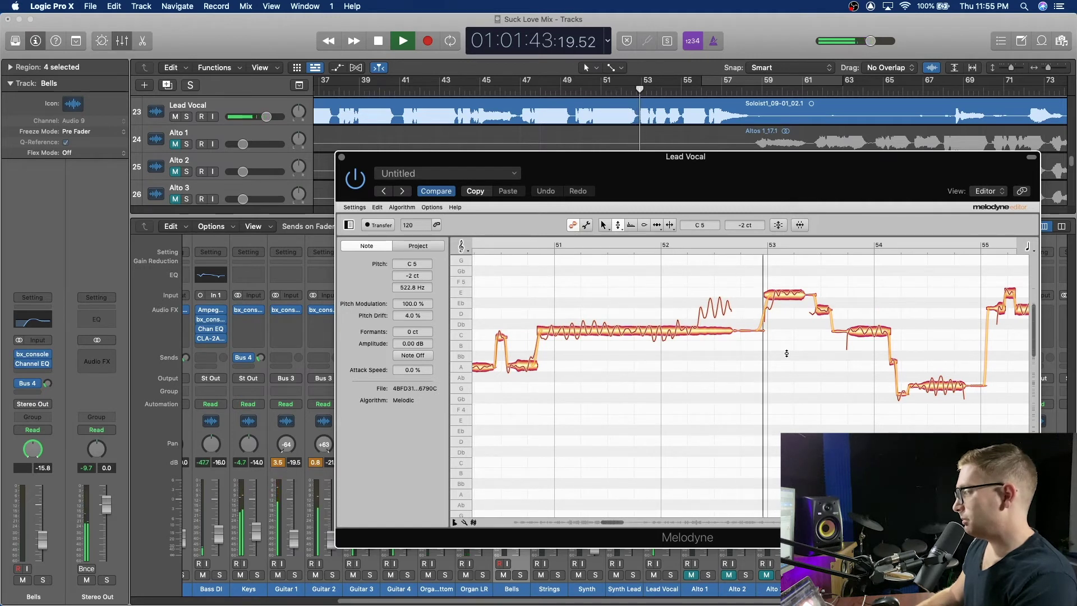
key("space")
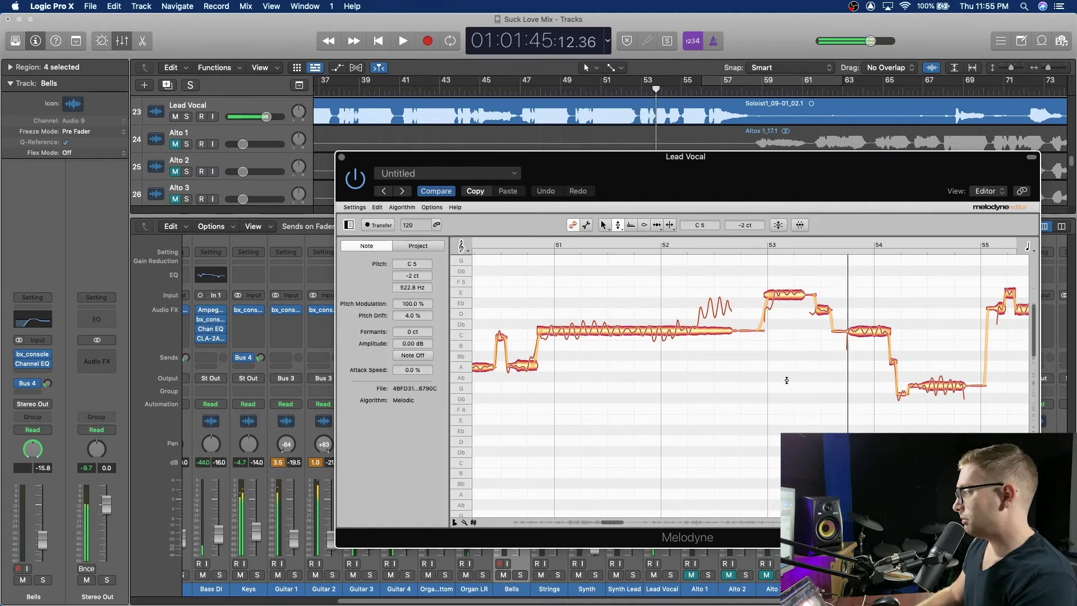
Snap the two descending notes between bars 53 and 54 to D 5 and C 5, and play the vocal to just before bar 57.
left_click(823, 310)
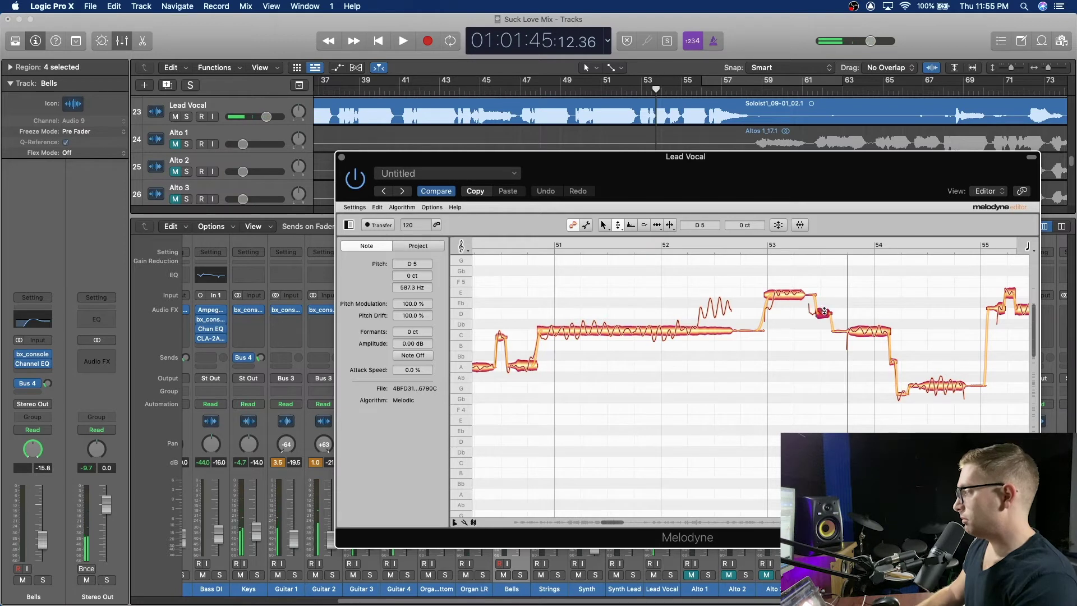
left_click(865, 333)
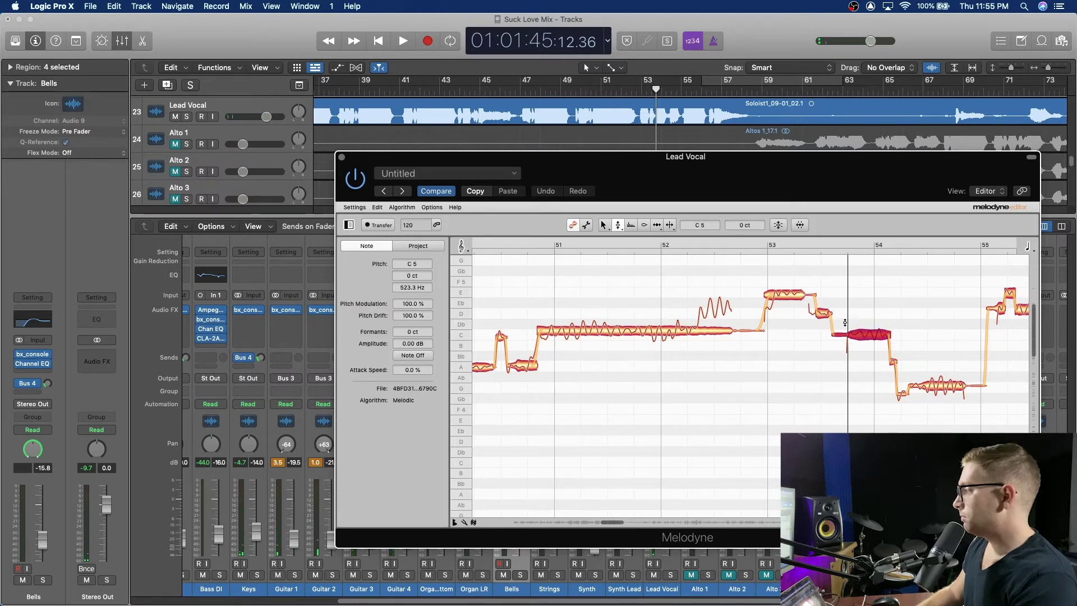
left_click(633, 92)
key("space")
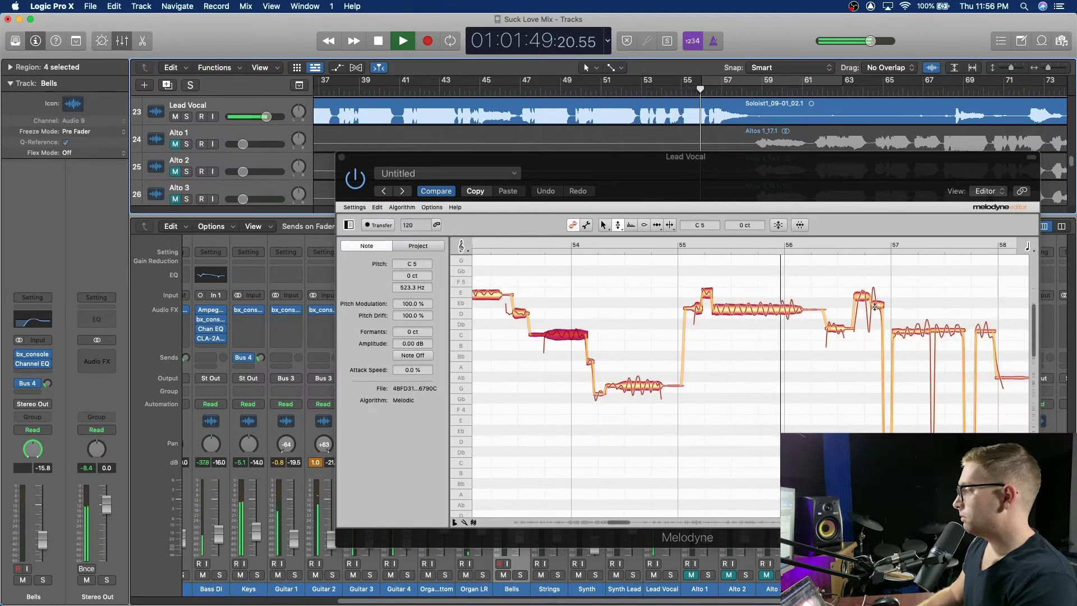
key("space")
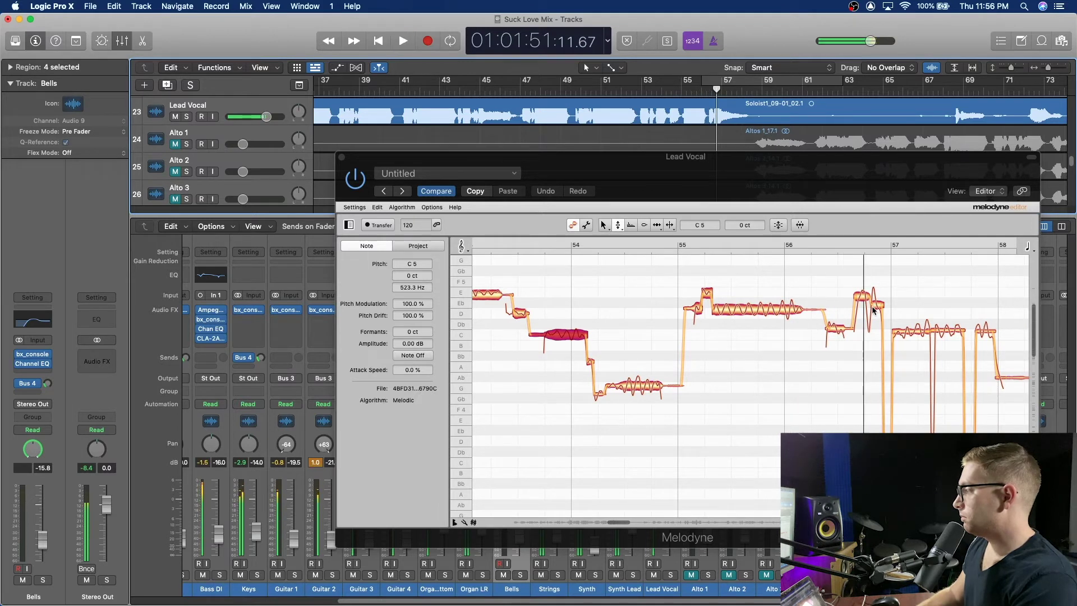
Audition the short note midway between bars 56 and 57 at Db 5, and move it down to C 5.
left_click(836, 330)
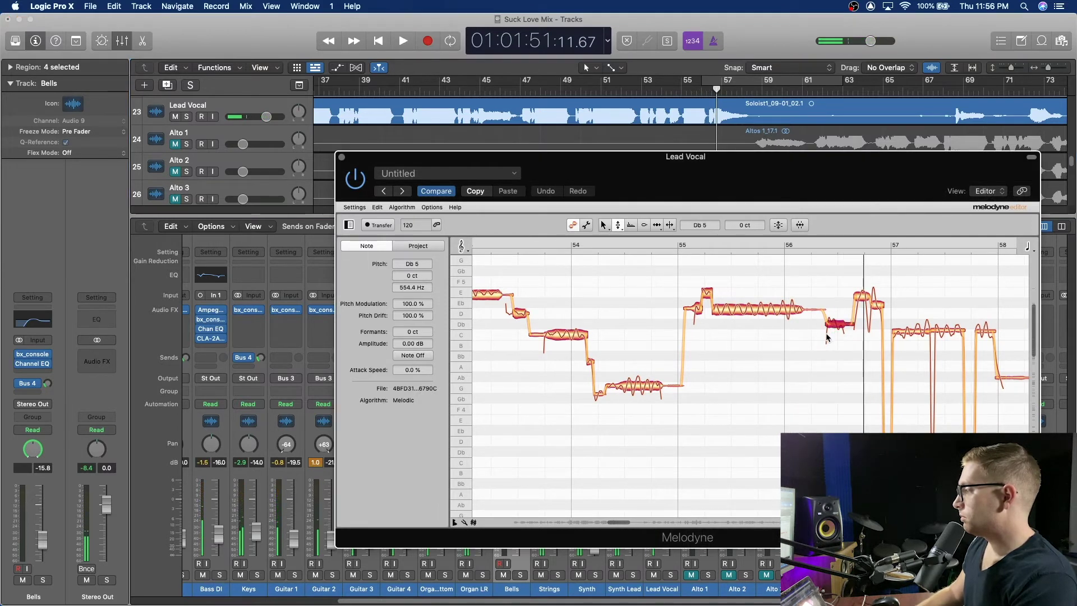
left_click(701, 91)
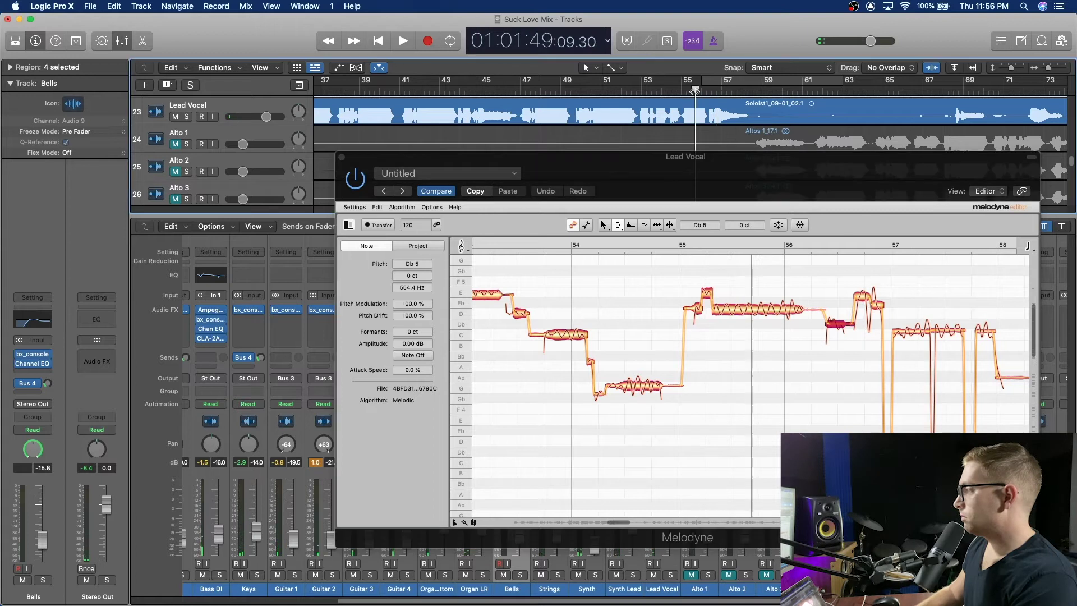
key("space")
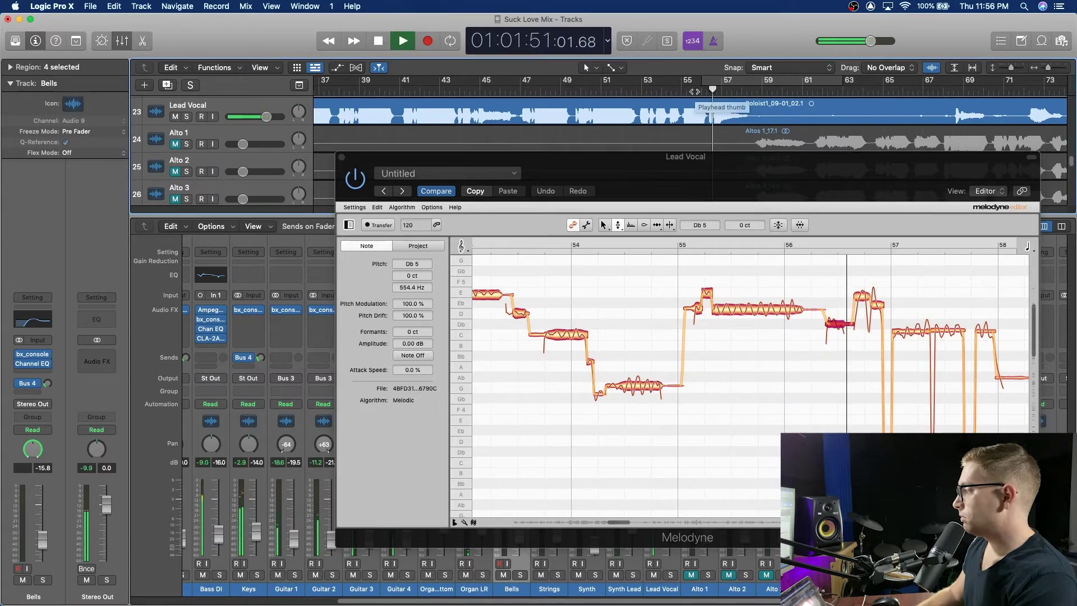
key("space")
left_click_drag(836, 327, 834, 348)
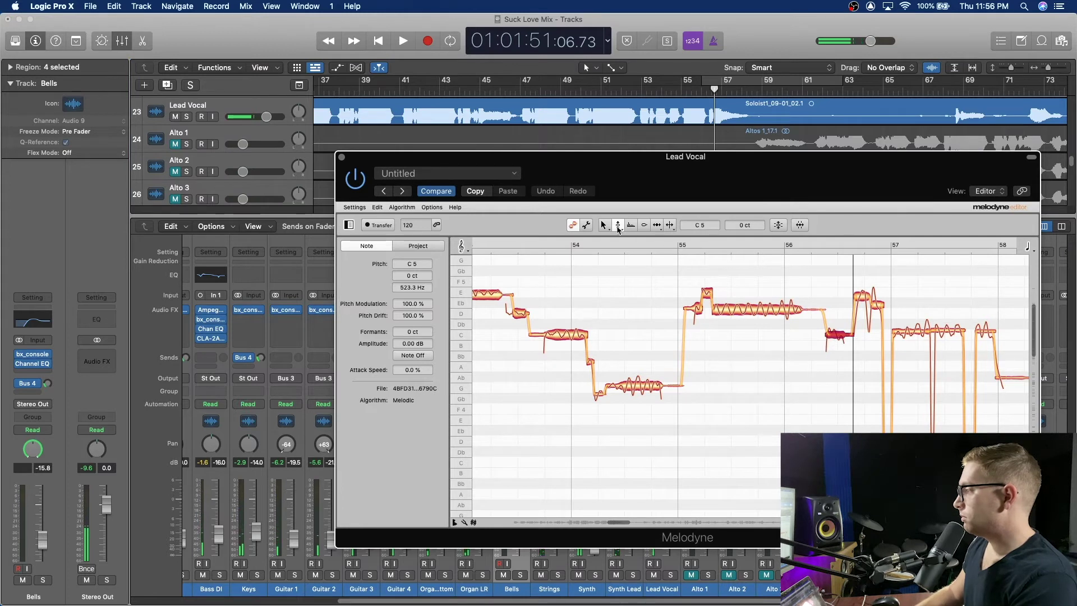
Set the pitch modulation of the short C 5 note between bars 56 and 57 to 45% and play the vocal past bar 58.
left_click(617, 227)
left_click(619, 238)
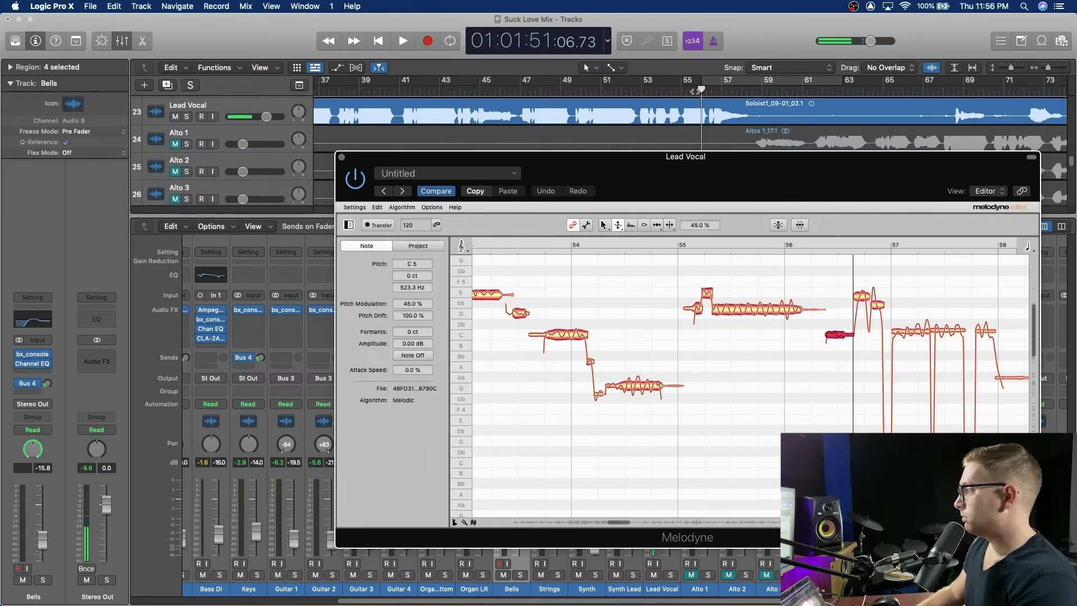
key("space")
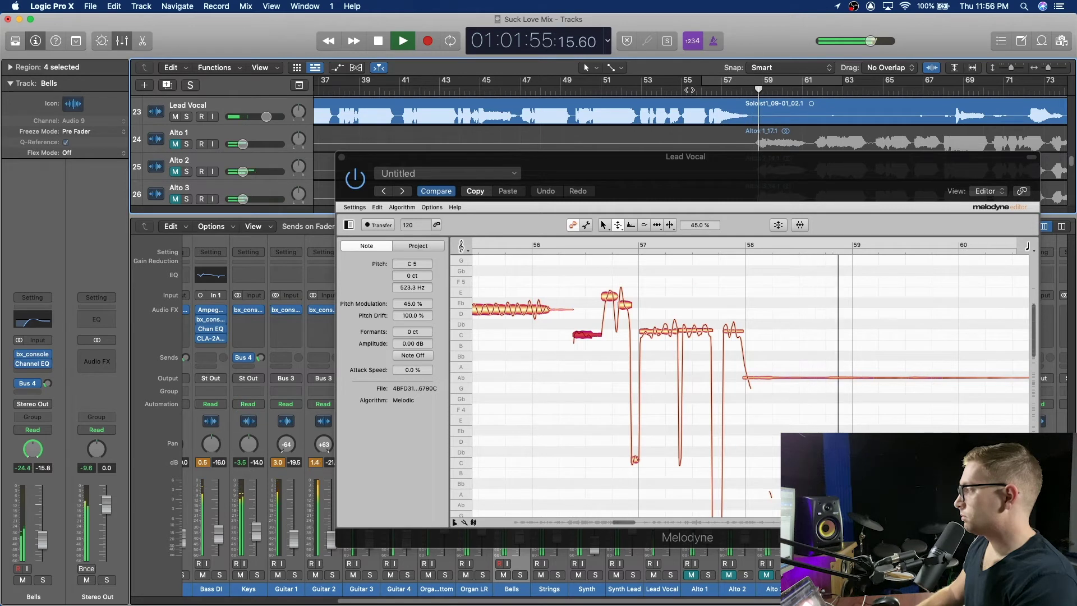
key("space")
Skip playback ahead from bar 60 to about bar 71 and audition the vocal phrase around bar 75 twice.
key("space")
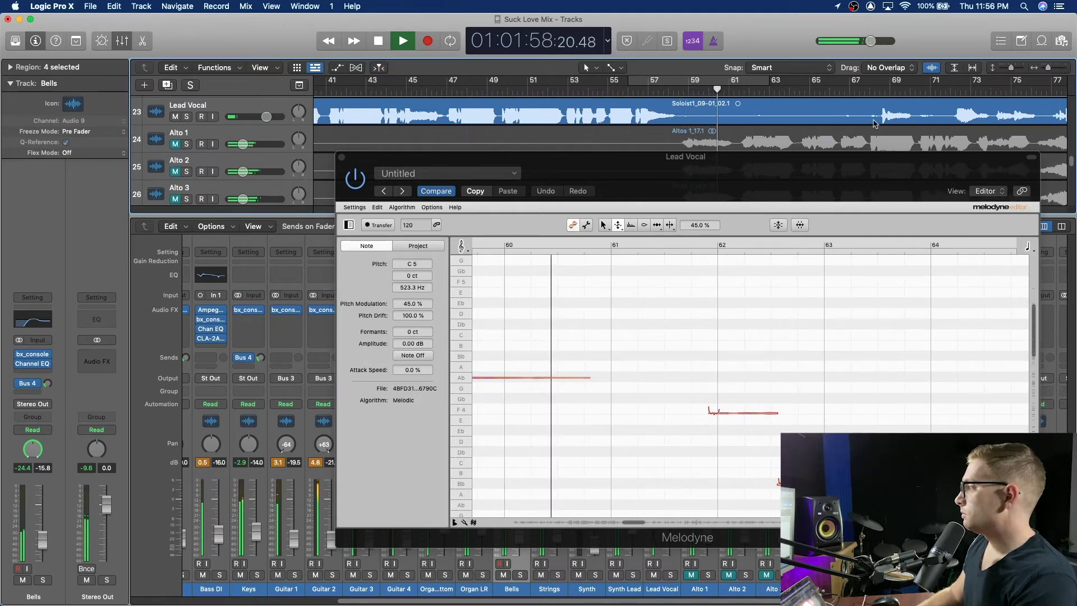
left_click(949, 85)
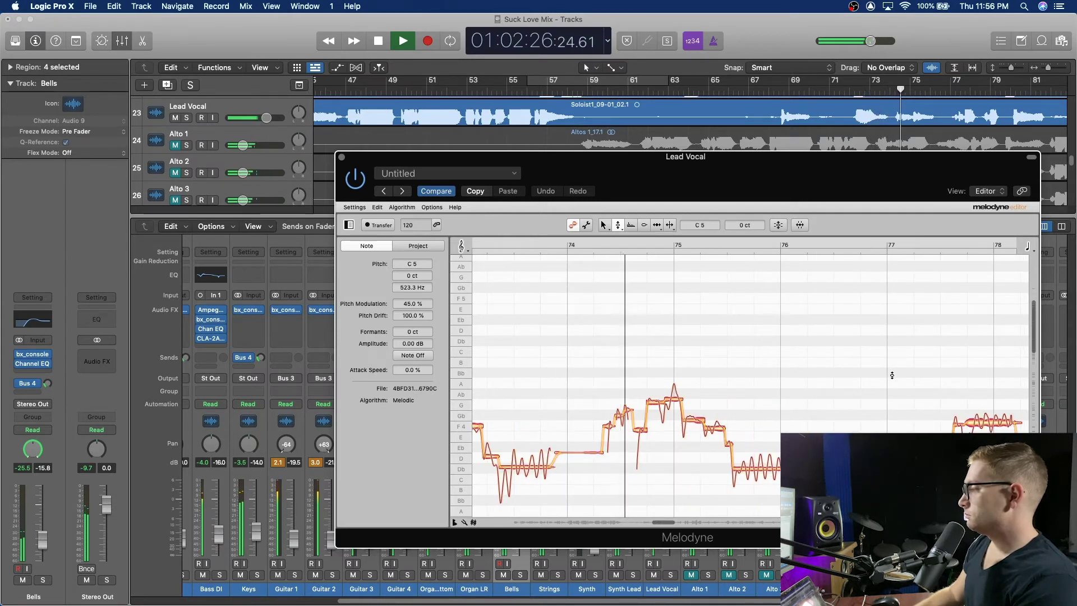
key("space")
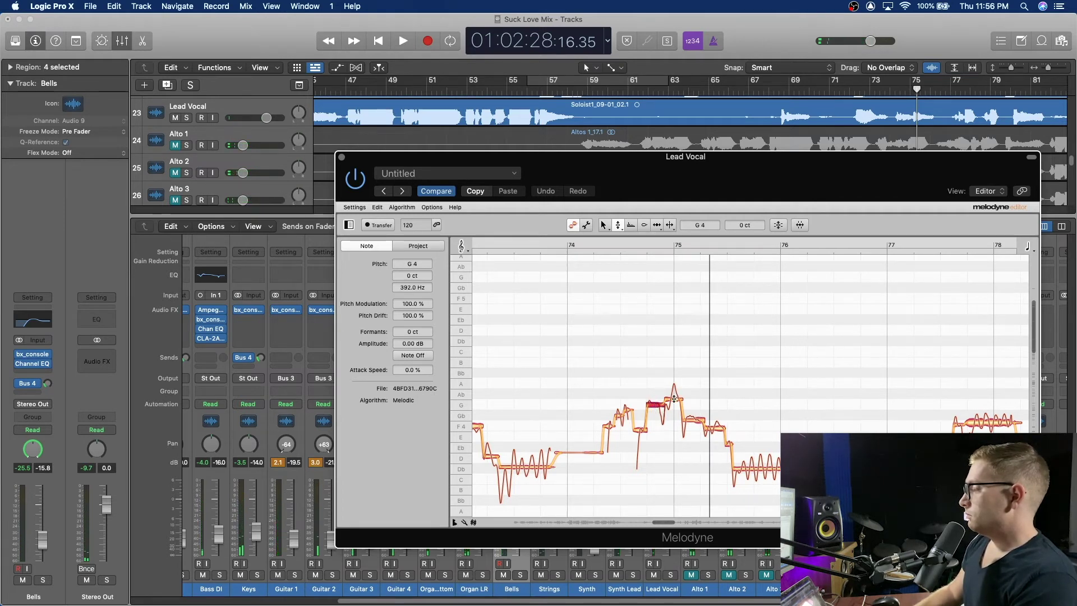
left_click(893, 94)
key("space")
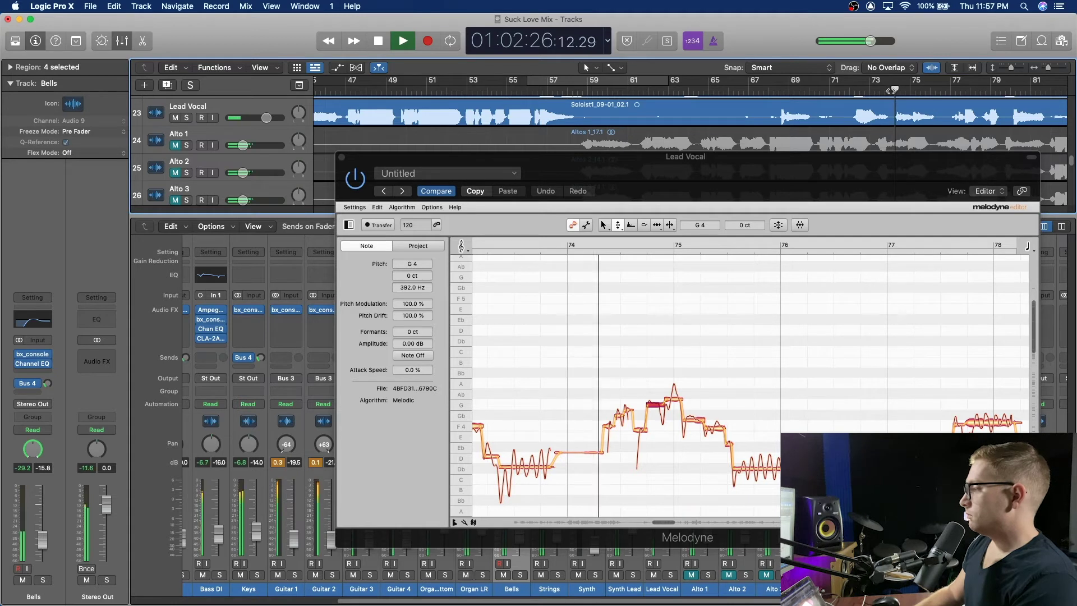
key("space")
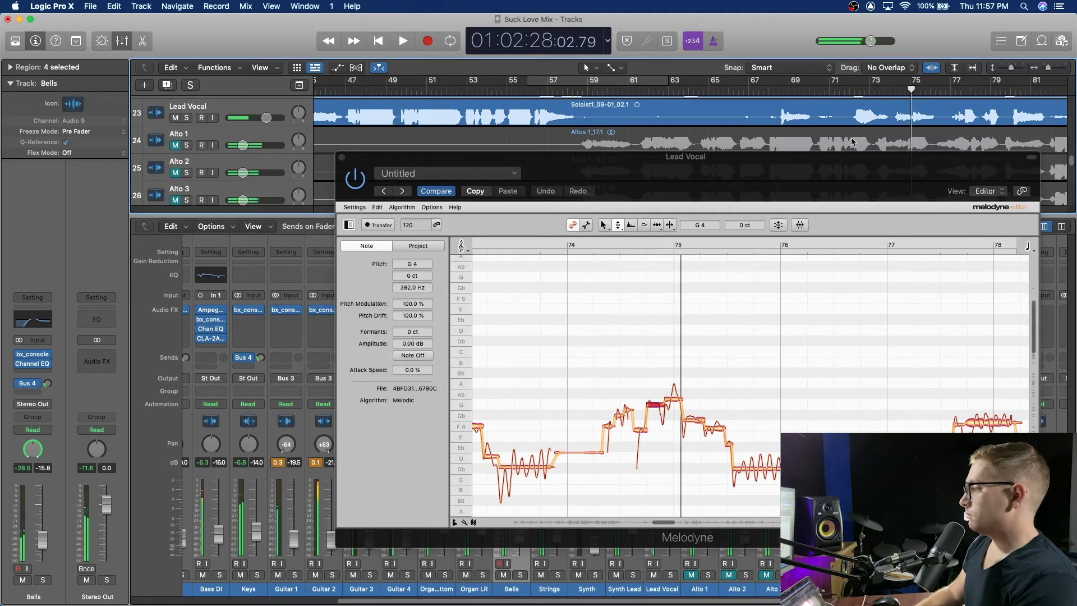
Move the G 4 note just before bar 75 down to Gb 4 and play the phrase past bar 76.
left_click(655, 406)
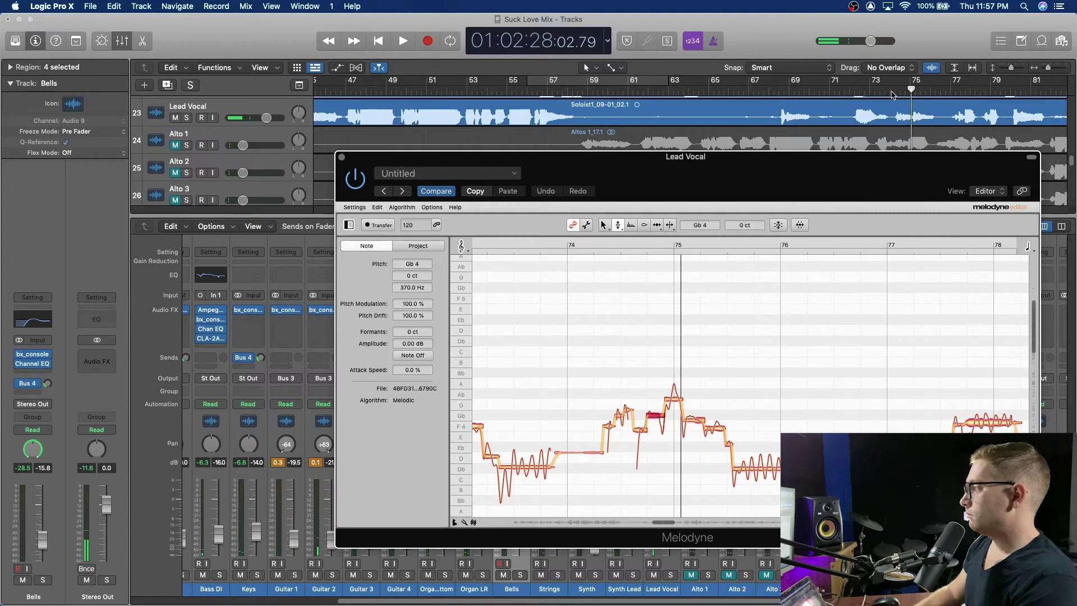
left_click(892, 93)
key("space")
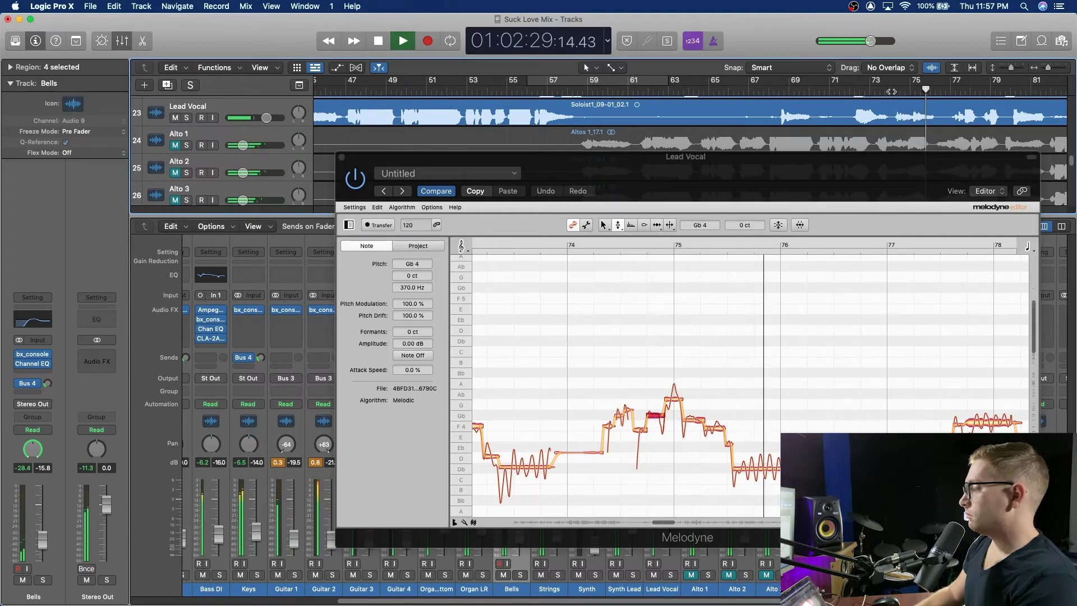
key("space")
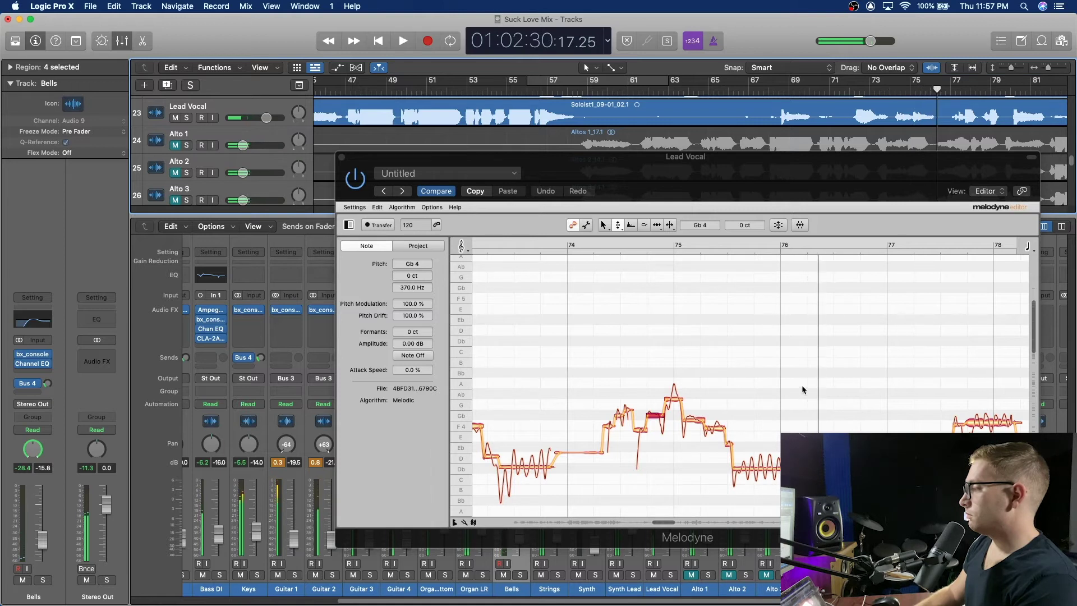
Snap the note just after bar 75 to Gb 4 and play the phrase from about bar 74.
left_click(695, 421)
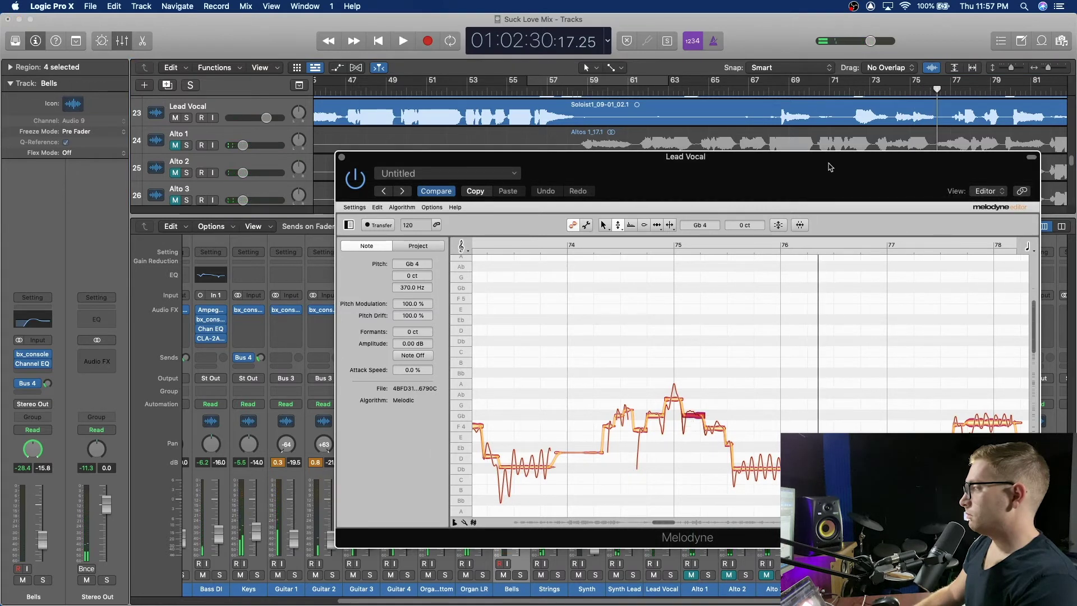
left_click(893, 90)
key("space")
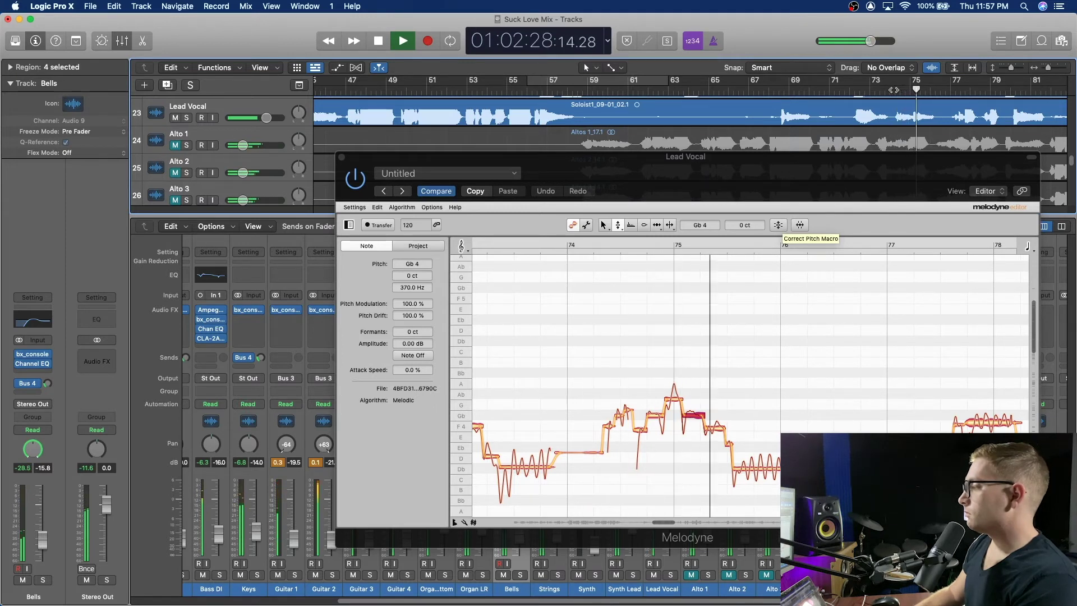
key("space")
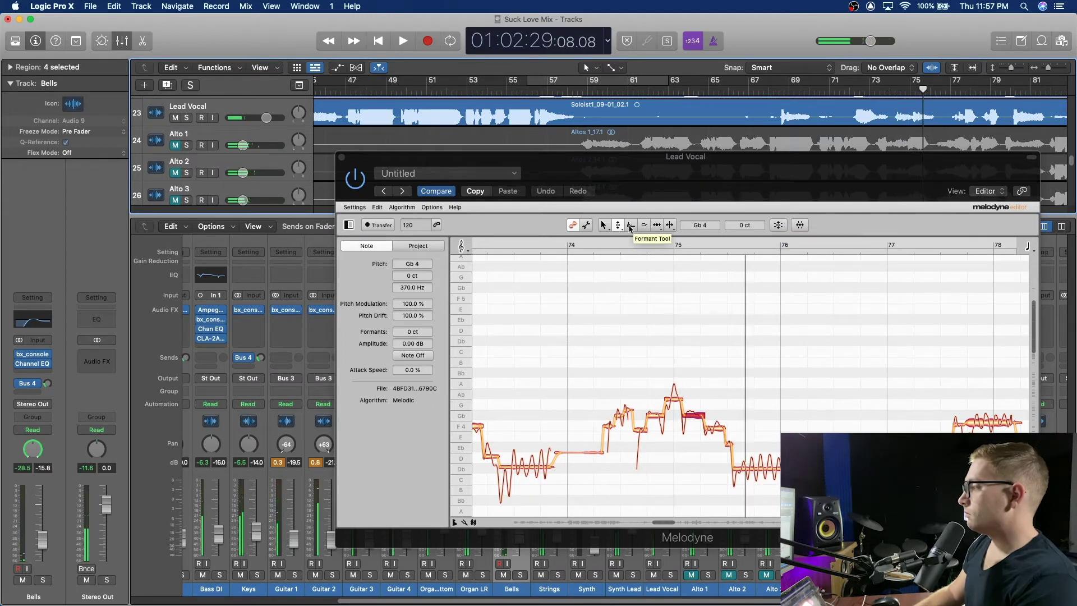
Set the pitch modulation of the Gb 4 note just after bar 75 to 69% and replay the phrase from about bar 74.
left_click_drag(617, 226, 618, 240)
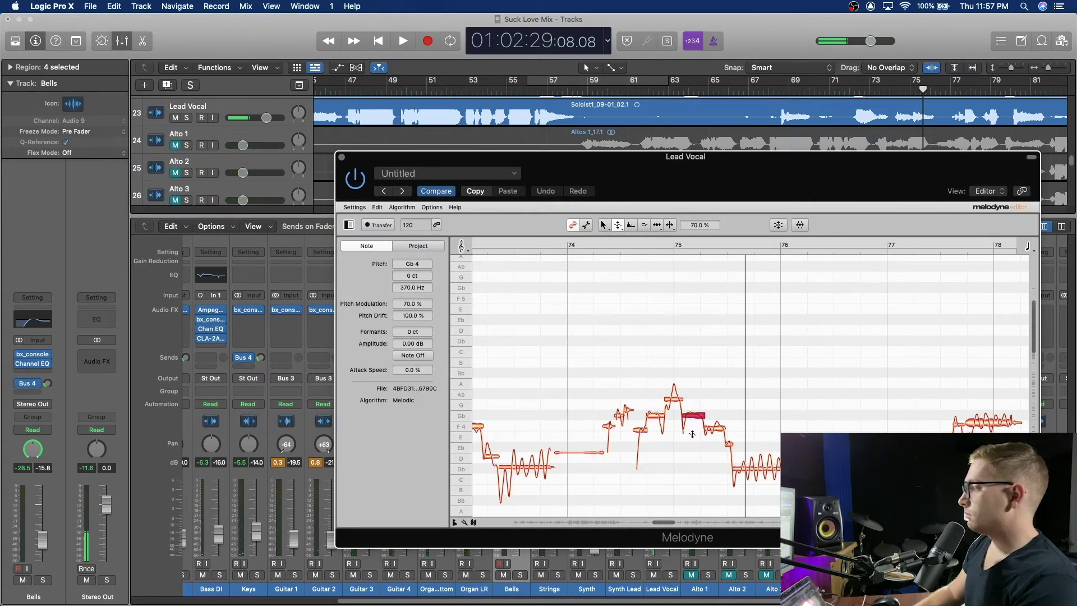
double_click(890, 92)
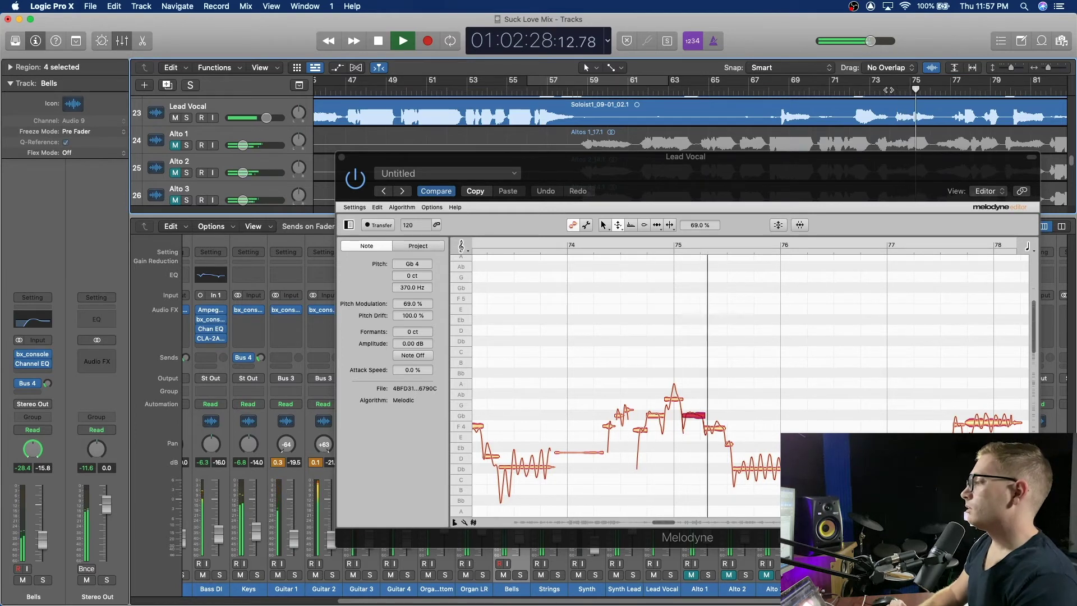
key("space")
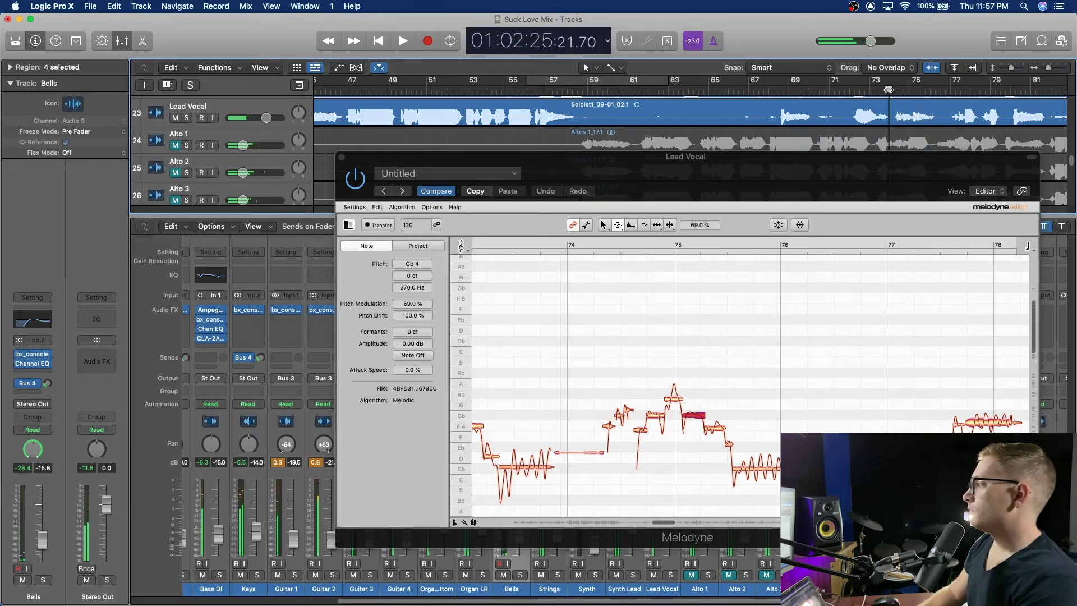
Play on past bar 105, and set the pitch modulation of the long Db 5 note between bars 104 and 105 to 63%.
key("space")
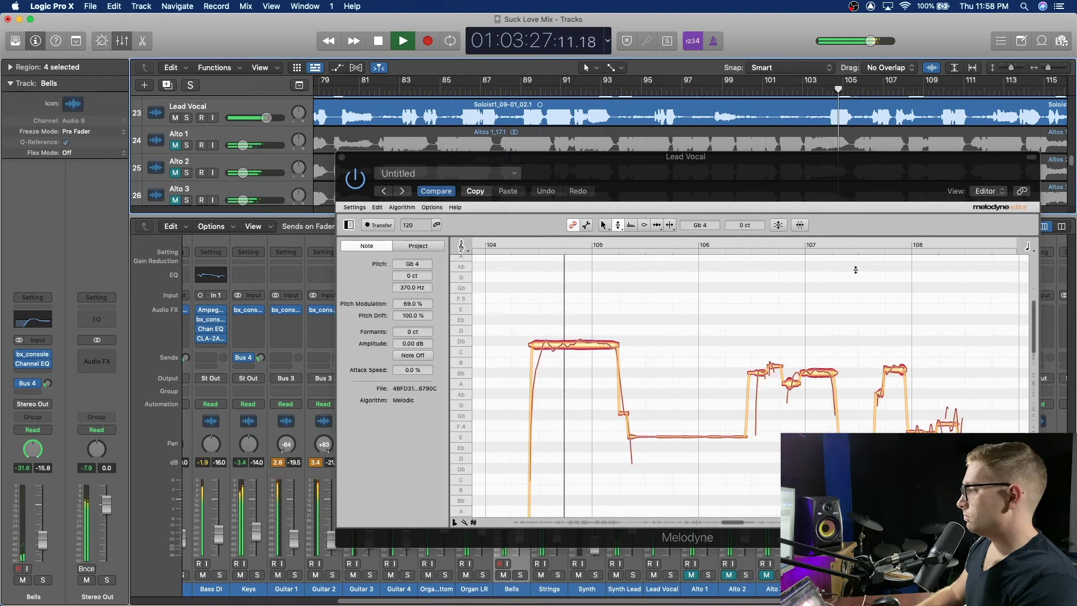
key("space")
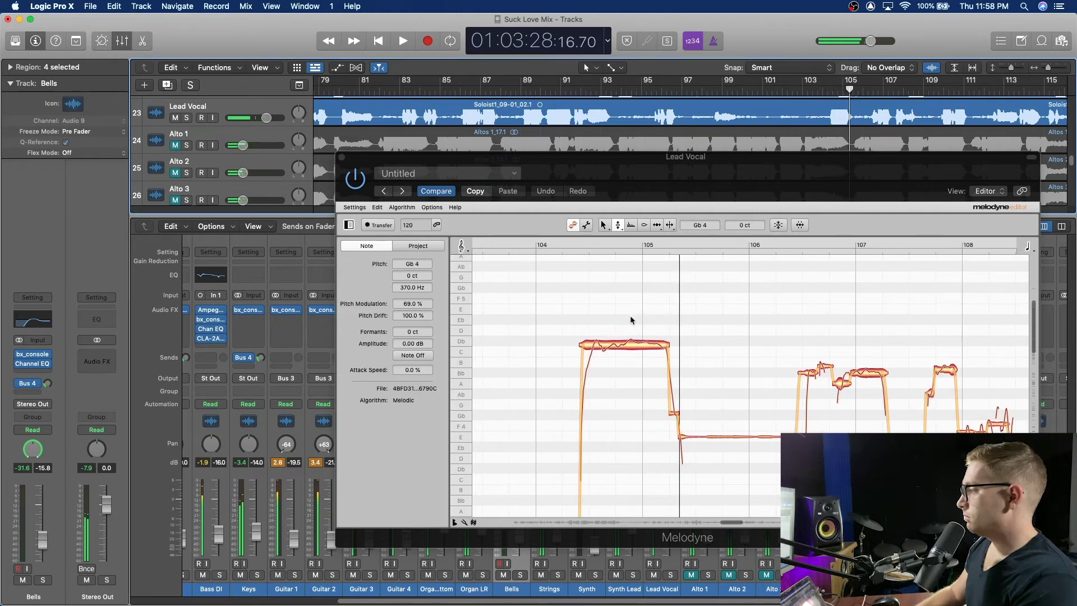
left_click(618, 228)
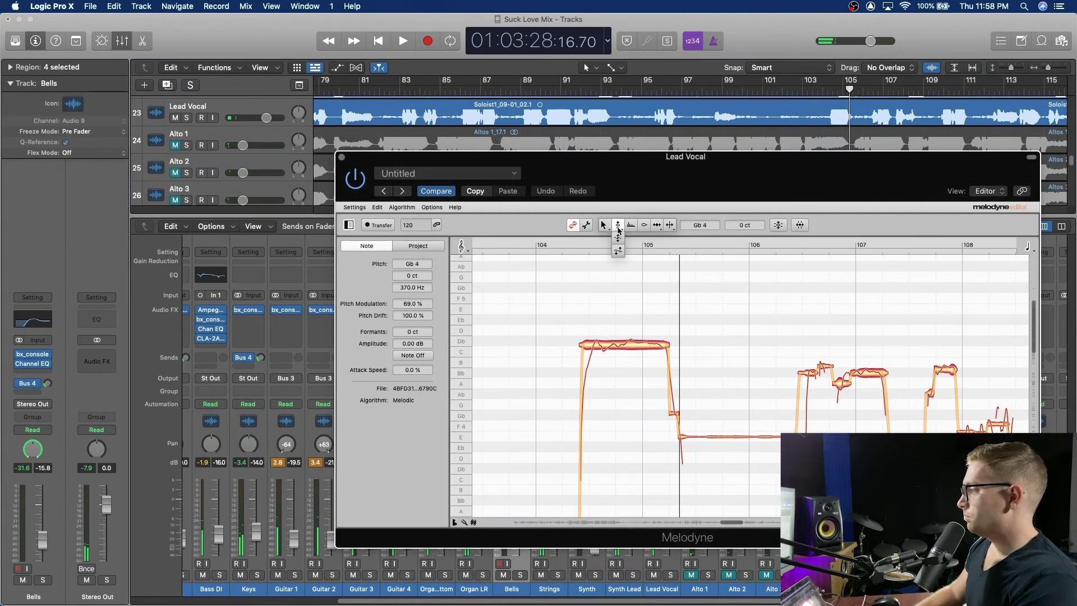
left_click(619, 244)
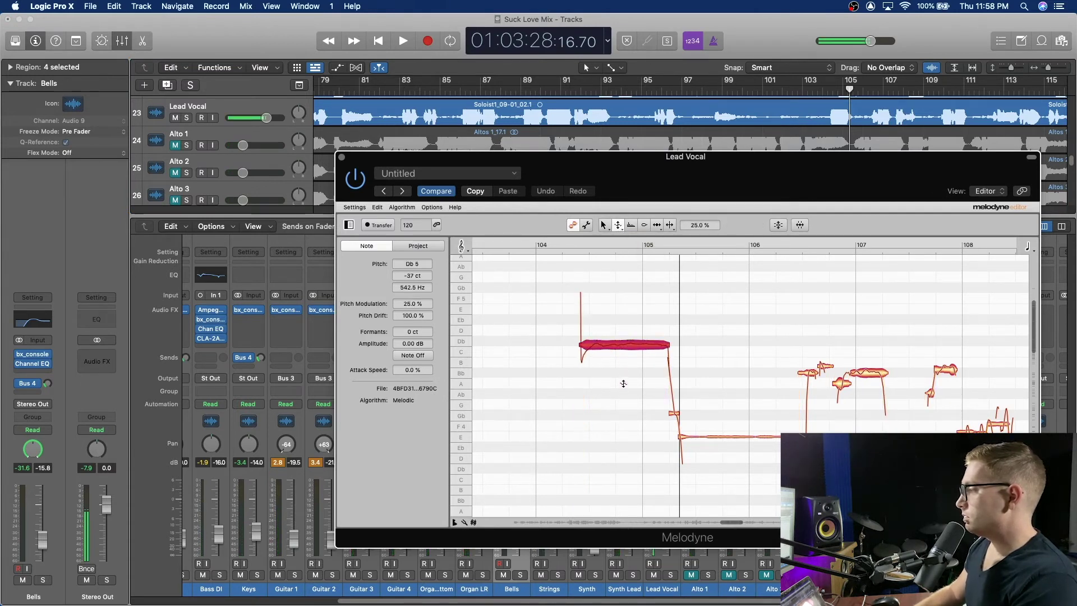
Snap the long note between bars 104 and 105 to Db 5 at 0 ct, and play the vocal to bar 119.
left_click(619, 225)
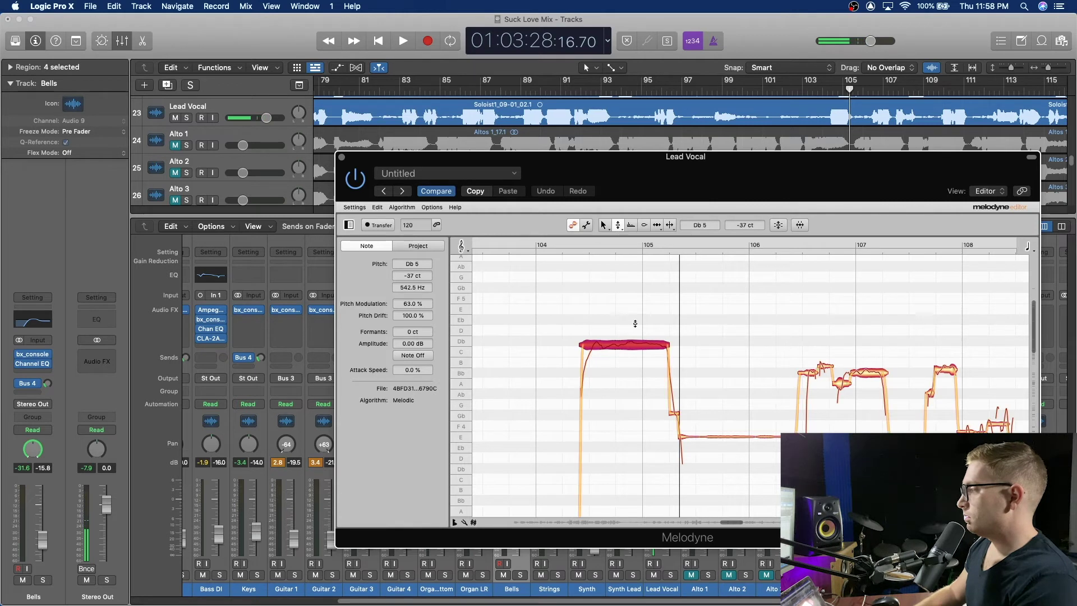
double_click(626, 347)
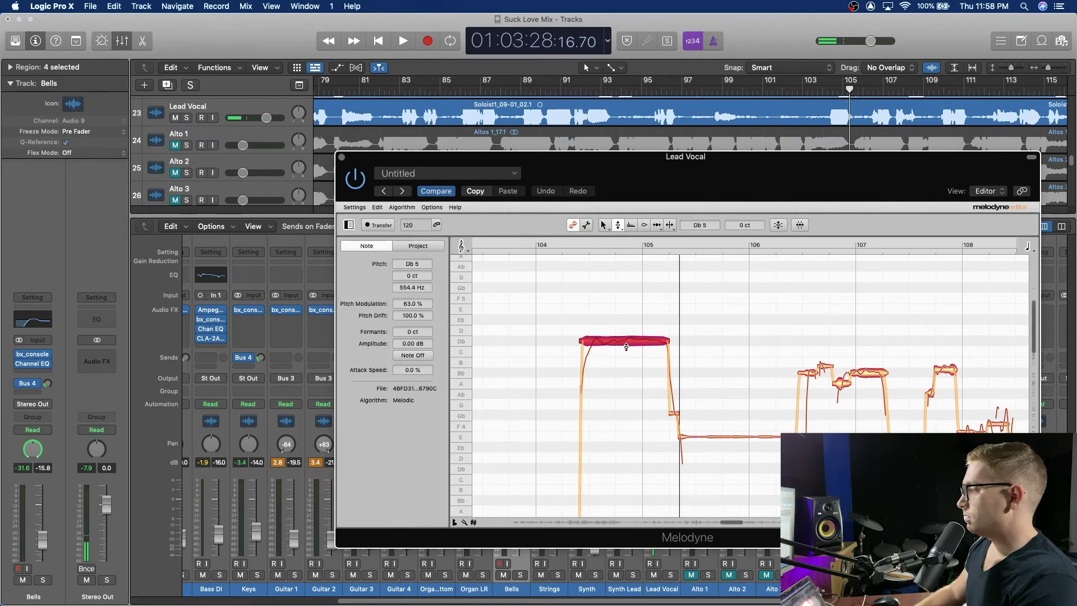
left_click(828, 94)
key("space")
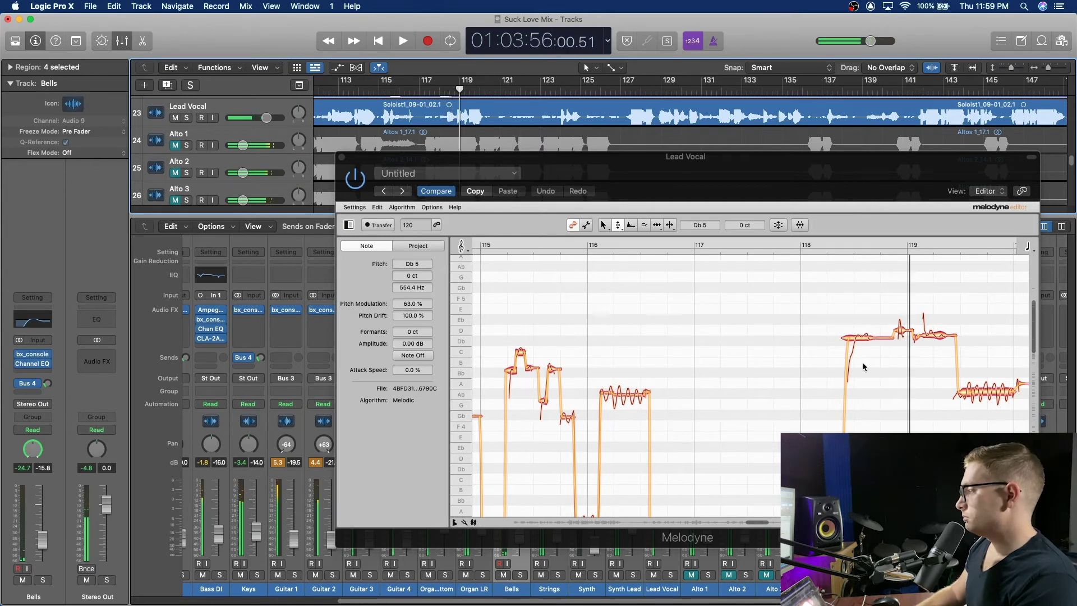
Snap the sustained notes just after bars 118 and 119 to Db 5, auditioning each from about bar 118, and play on to bar 131.
left_click(861, 338)
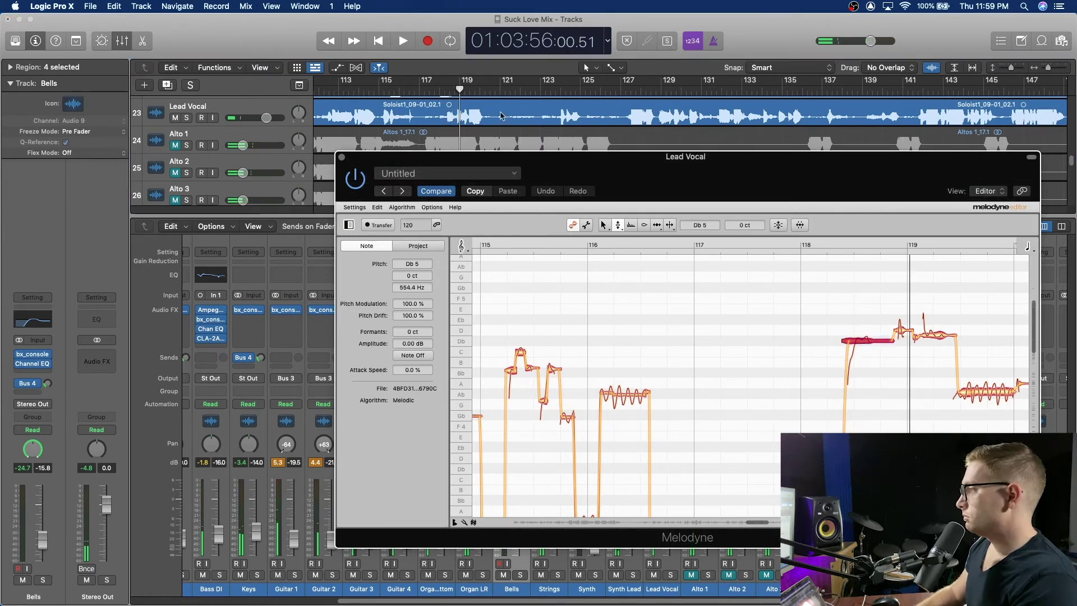
double_click(442, 91)
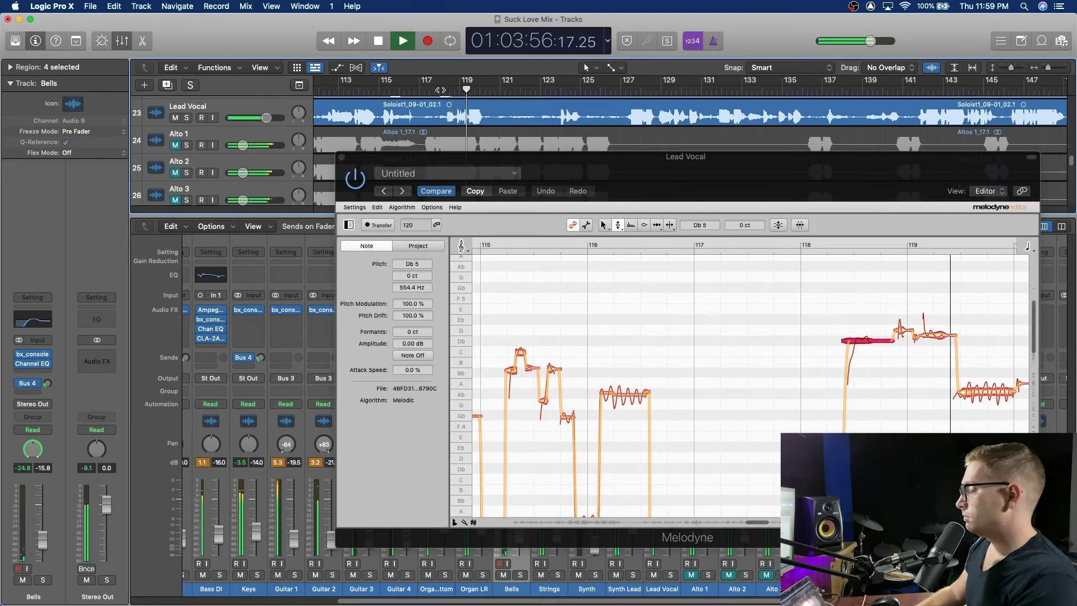
left_click(932, 336)
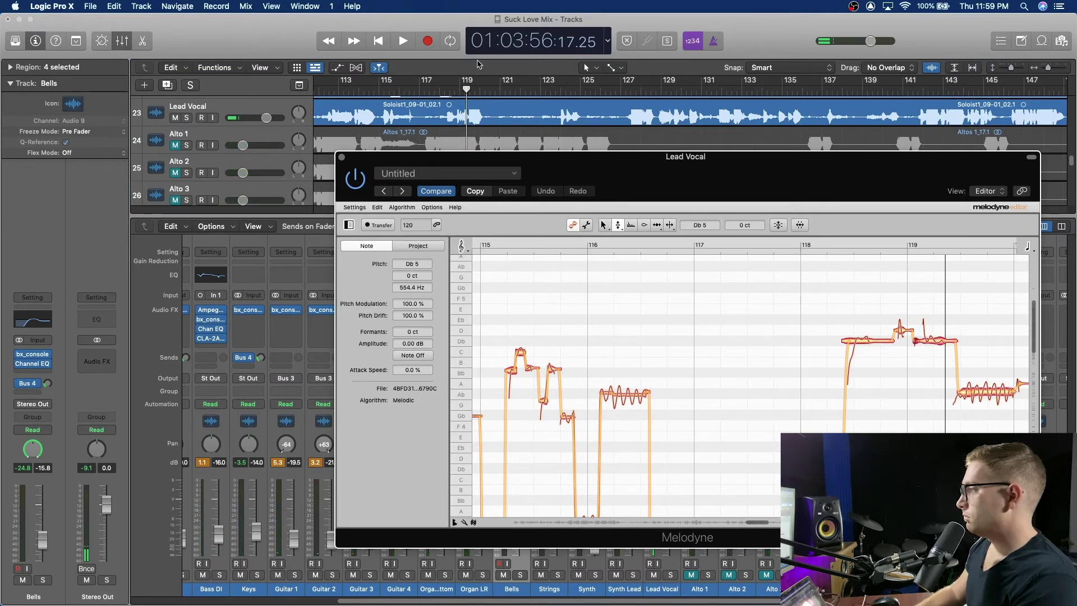
left_click(441, 90)
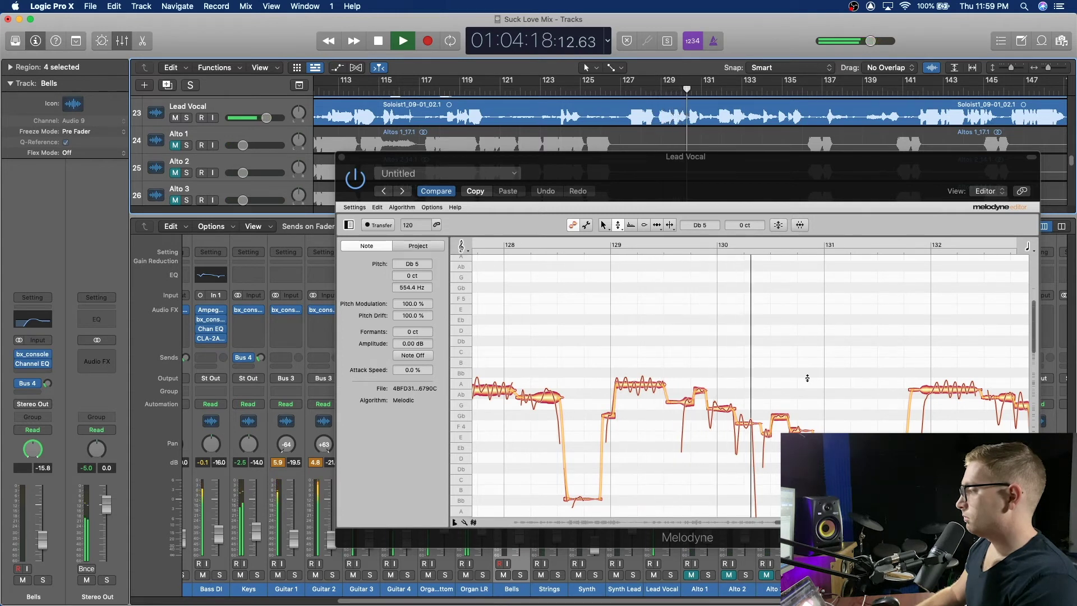
key("space")
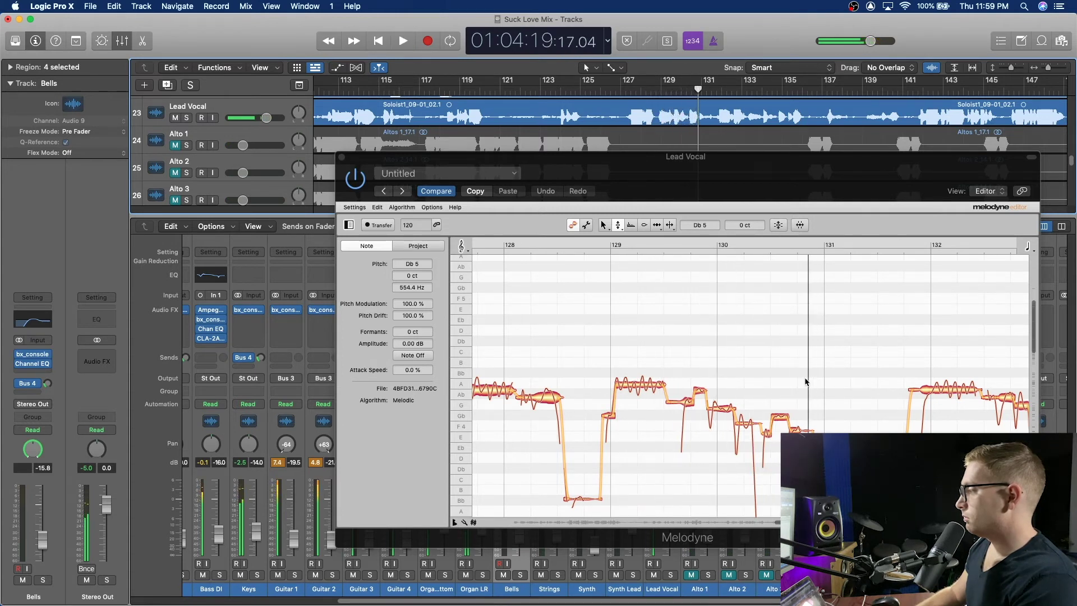
Snap the sustained note starting at bar 129 to A 4 at 0 ct and play it back.
left_click(698, 394)
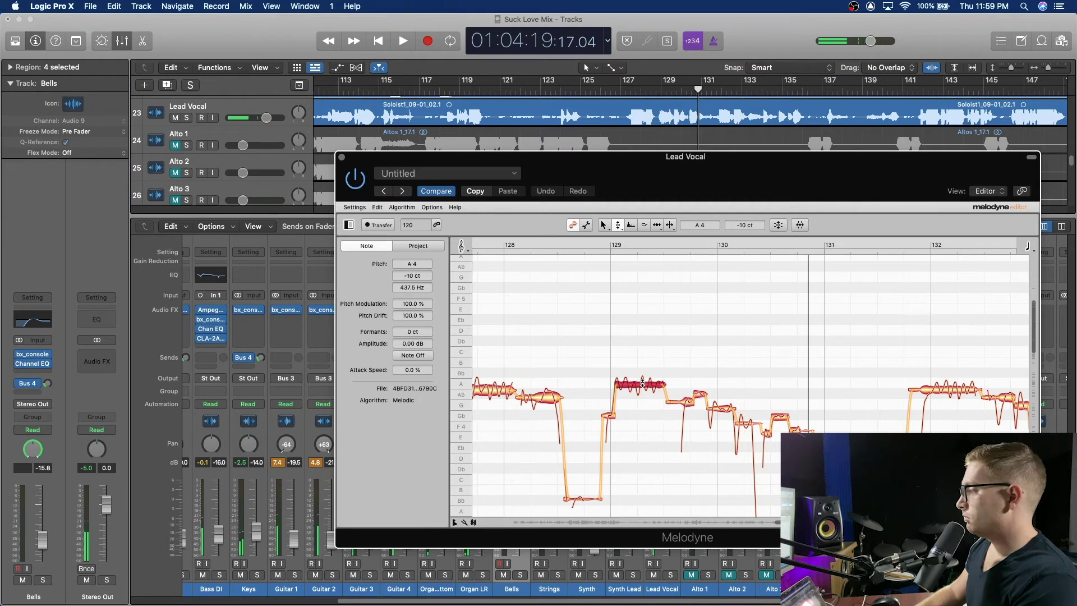
left_click(658, 93)
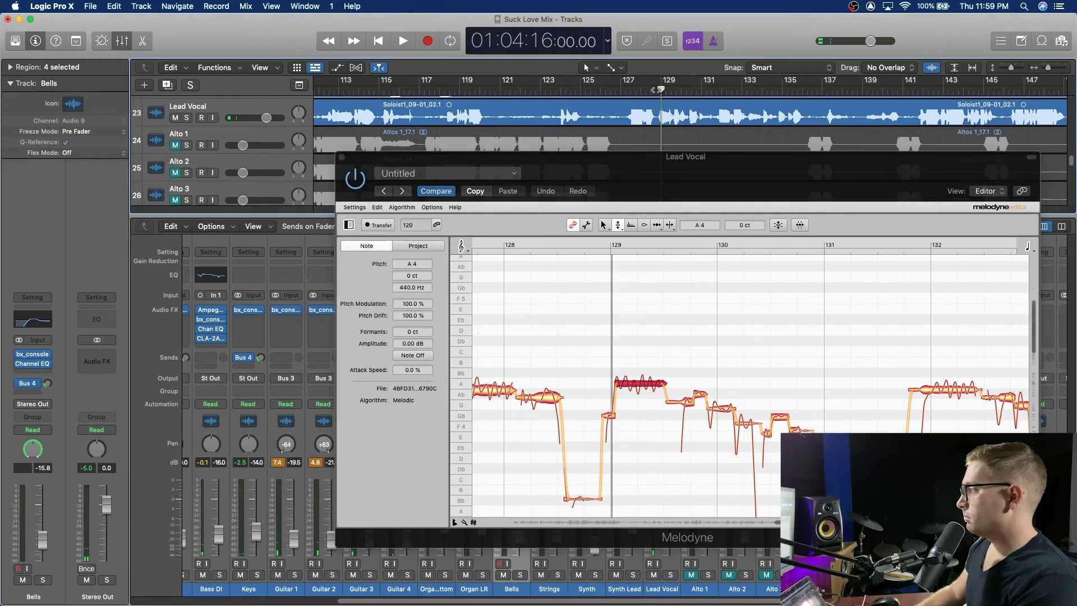
key("space")
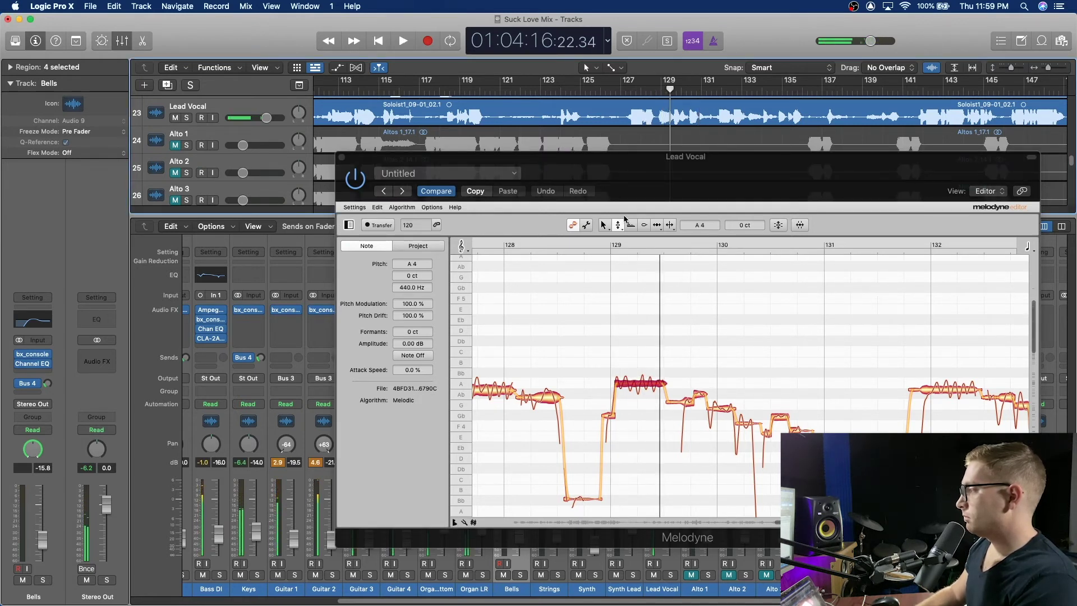
Set the pitch drift of the sustained A 4 note at bar 129 to -296% and play the vocal on past bar 148.
left_click(617, 224)
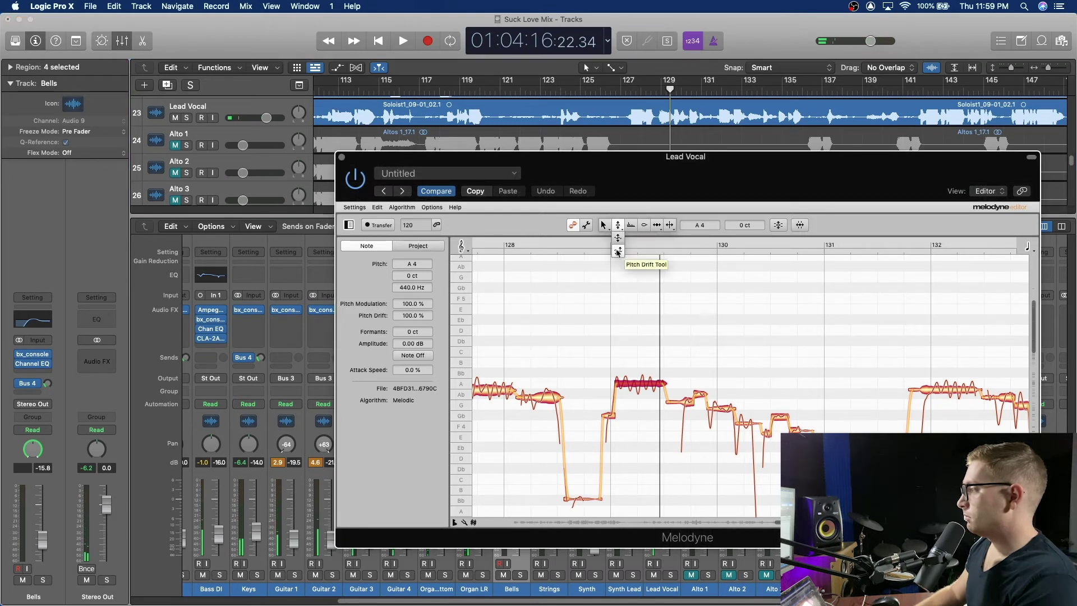
left_click(618, 252)
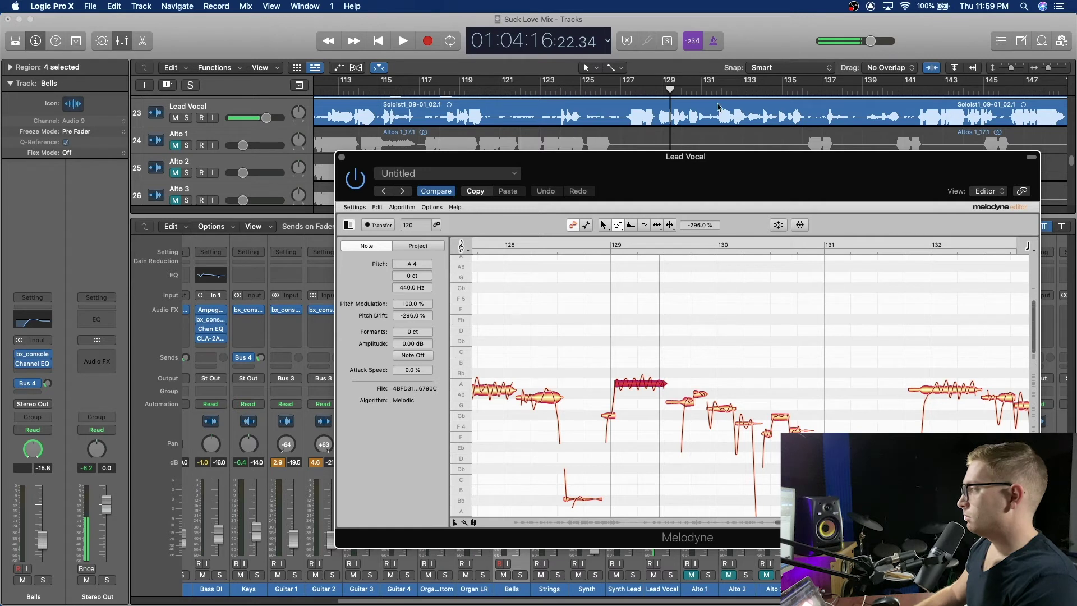
left_click(630, 92)
key("space")
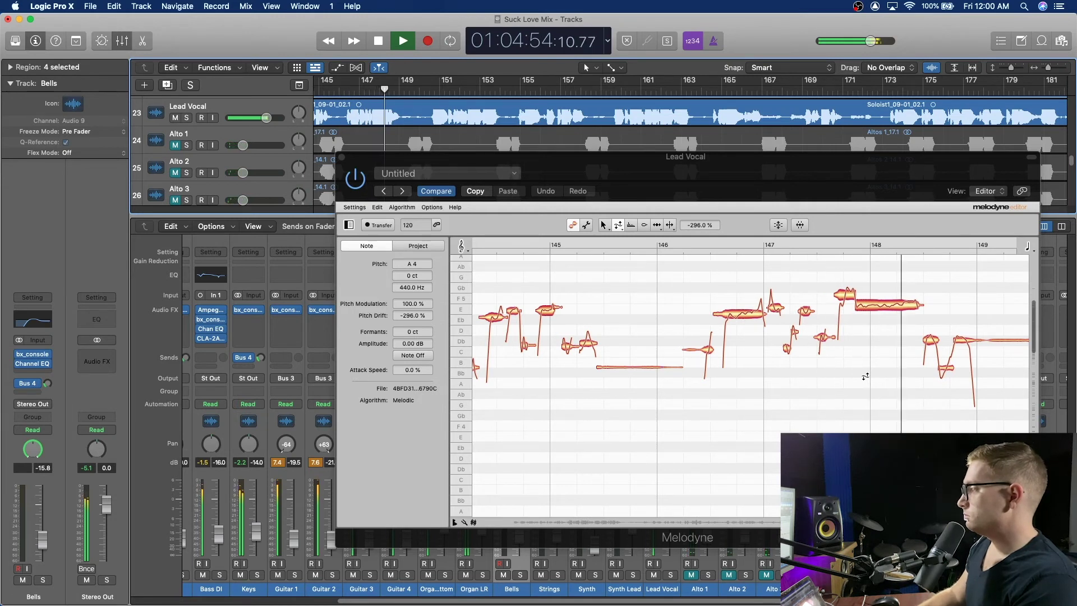
key("space")
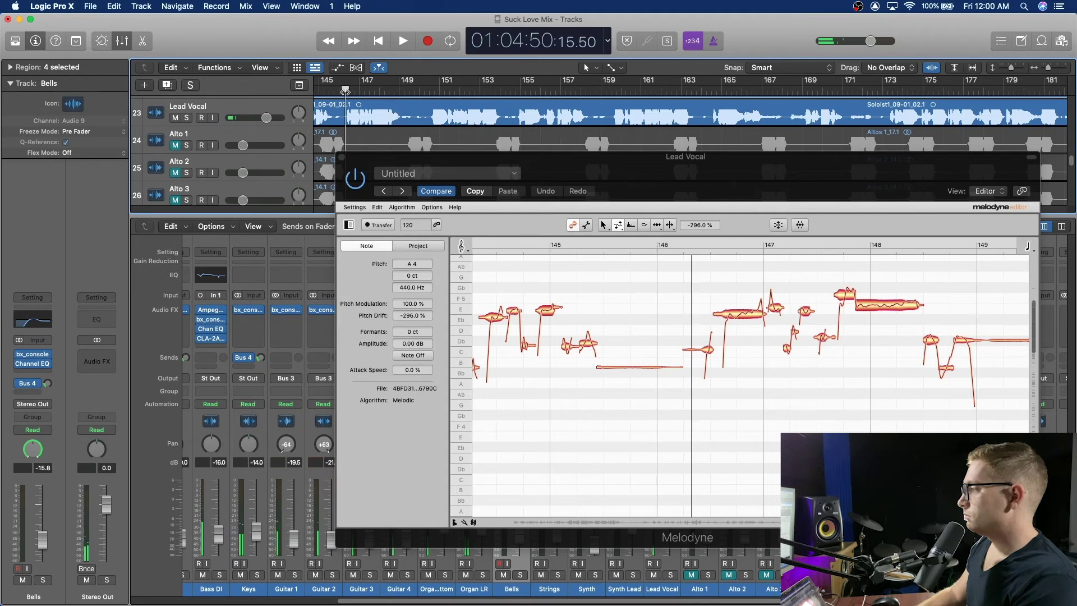
Play the lead vocal from about bar 146, pausing before bar 148, and continue listening to bar 155.
key("space")
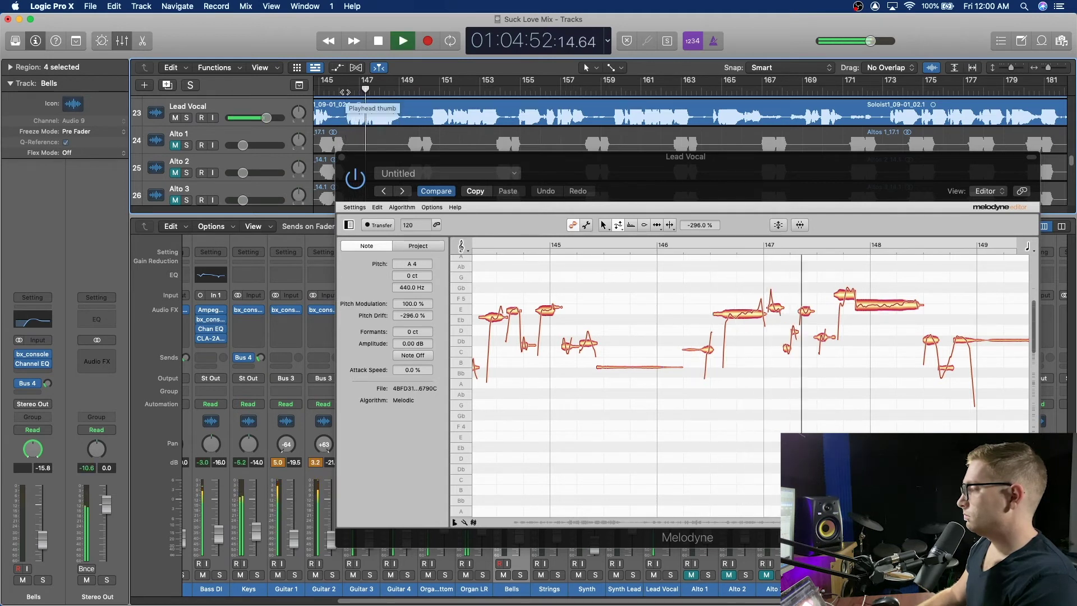
key("space")
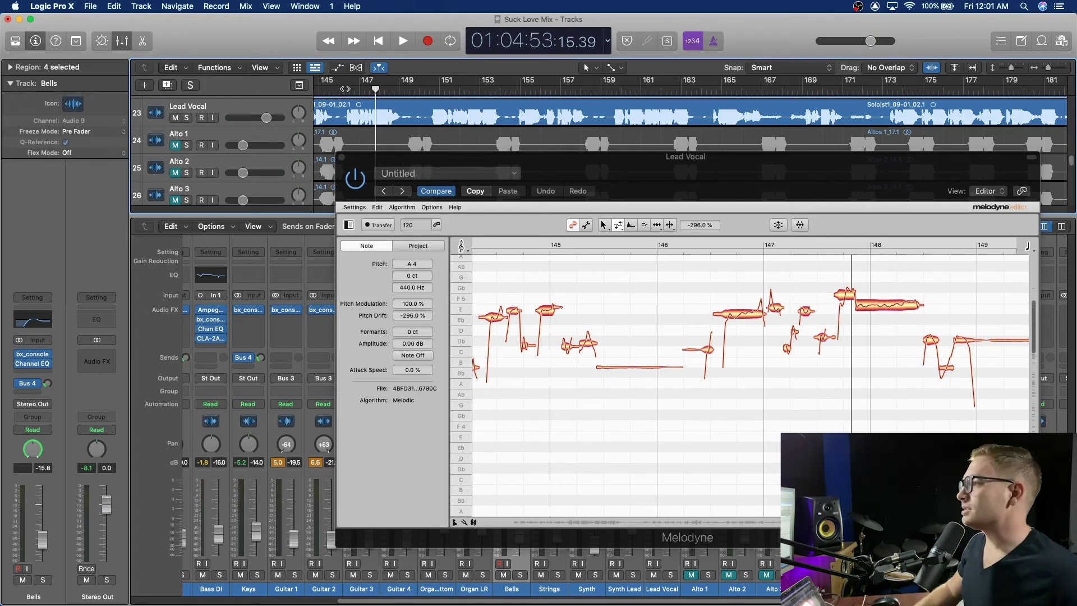
key("space")
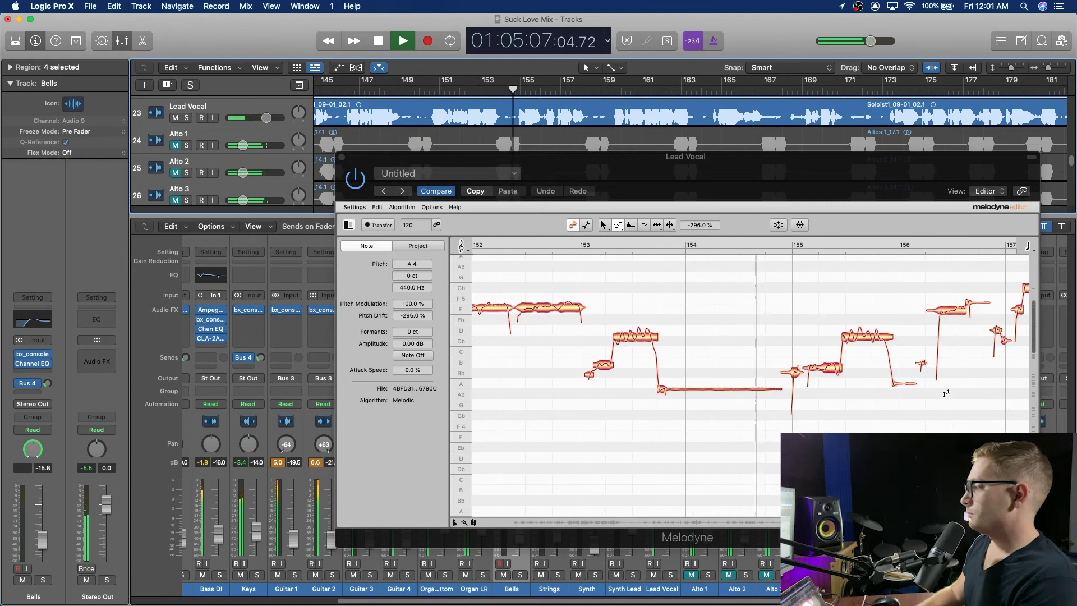
Snap the sustained note in the second half of bar 155 to Db 5 at 0 ct, reposition playback near bar 156 and play to bar 163.
left_click(649, 339)
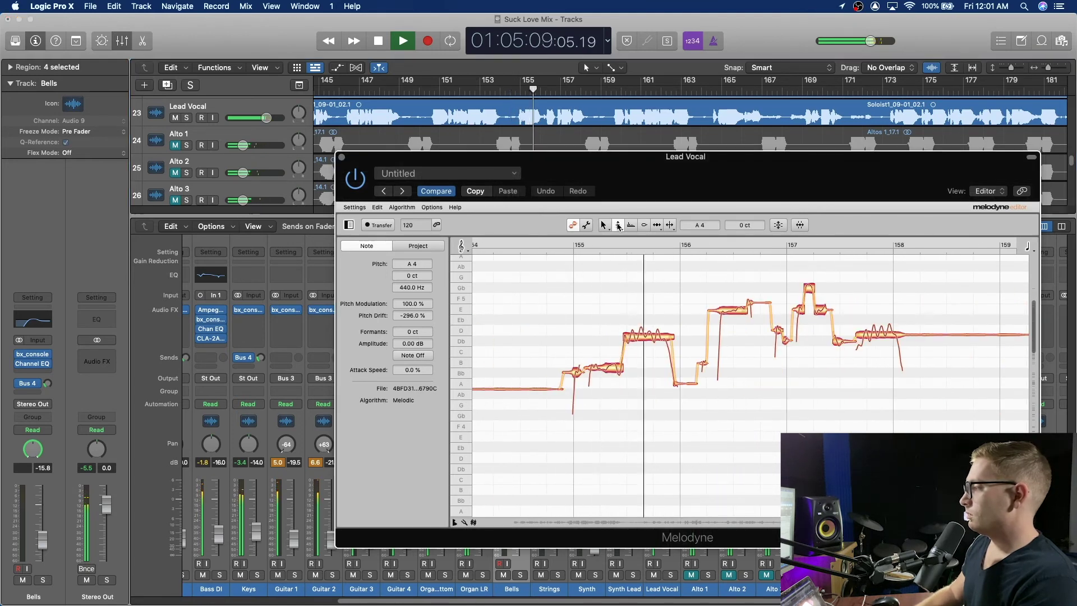
left_click(649, 339)
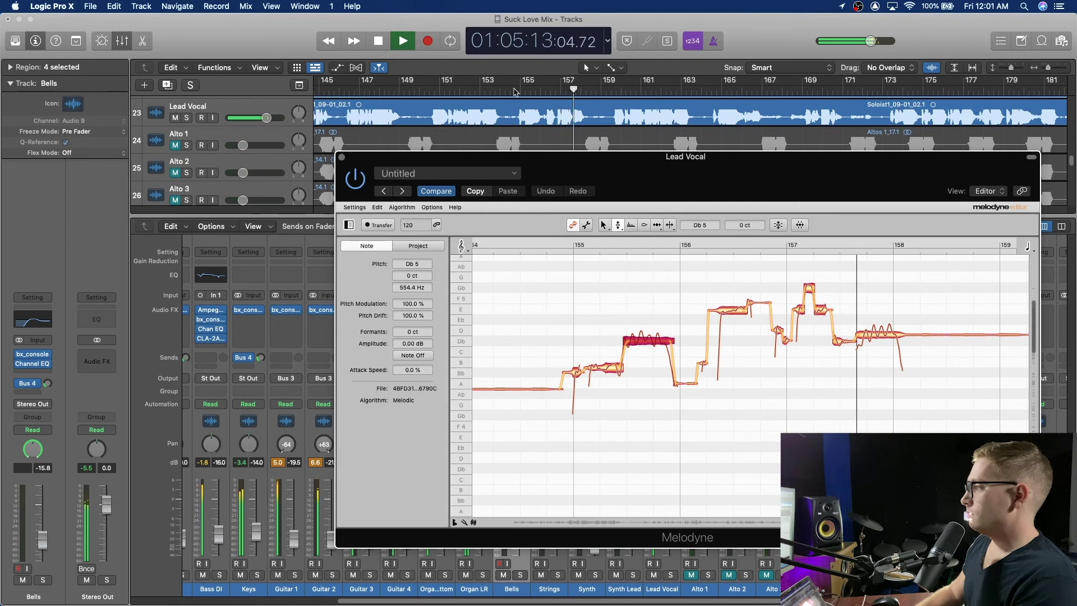
left_click(533, 87)
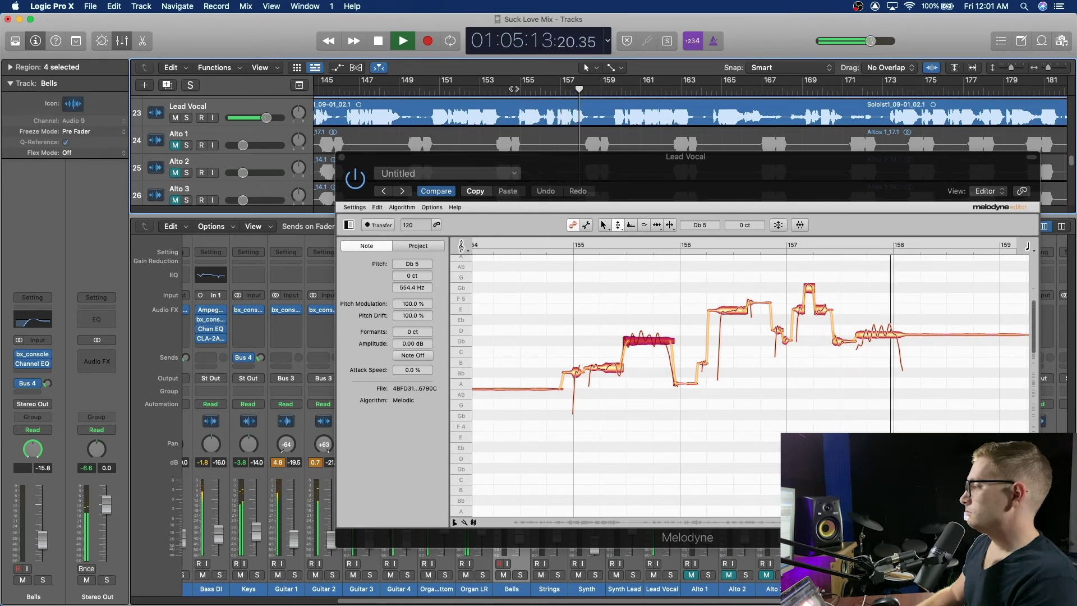
key("space")
left_click(549, 90)
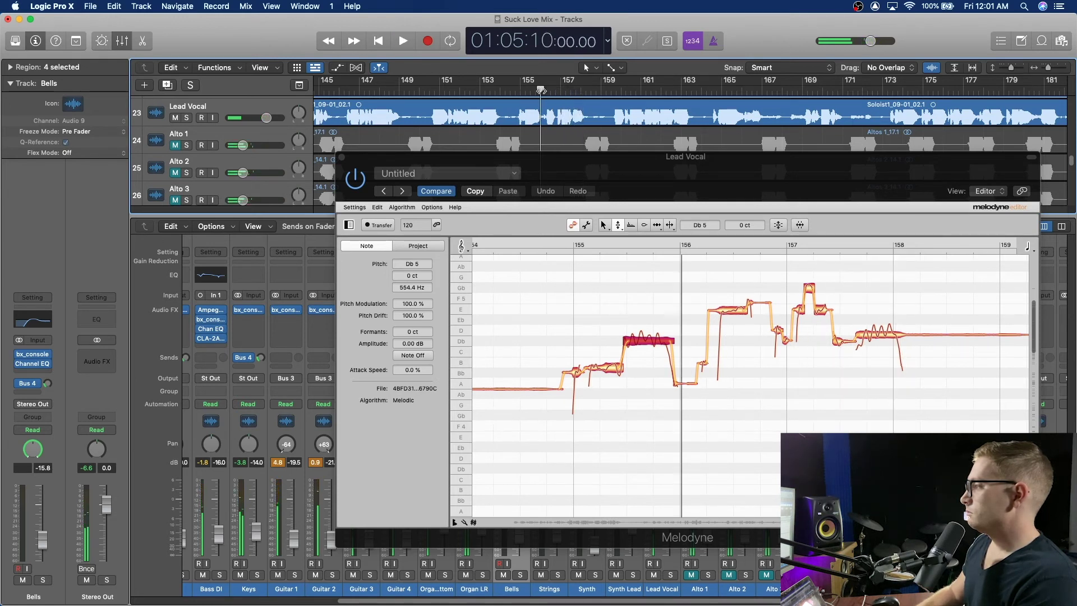
key("space")
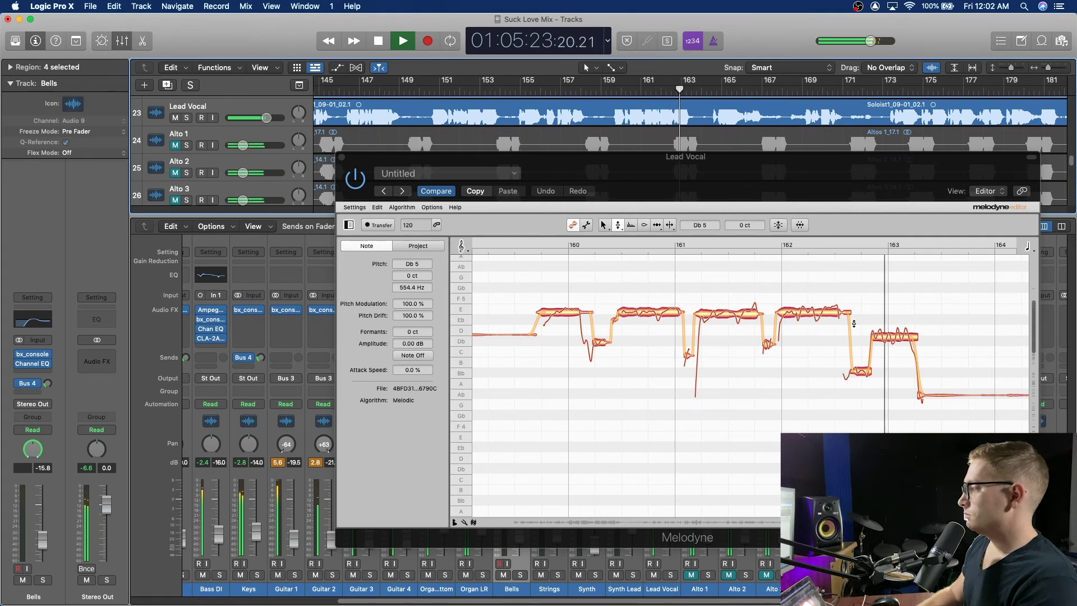
Snap the sustained note crossing into bar 163 to Db 5 at 0 ct, replay it from about bar 162, and listen to bar 167.
left_click(888, 339)
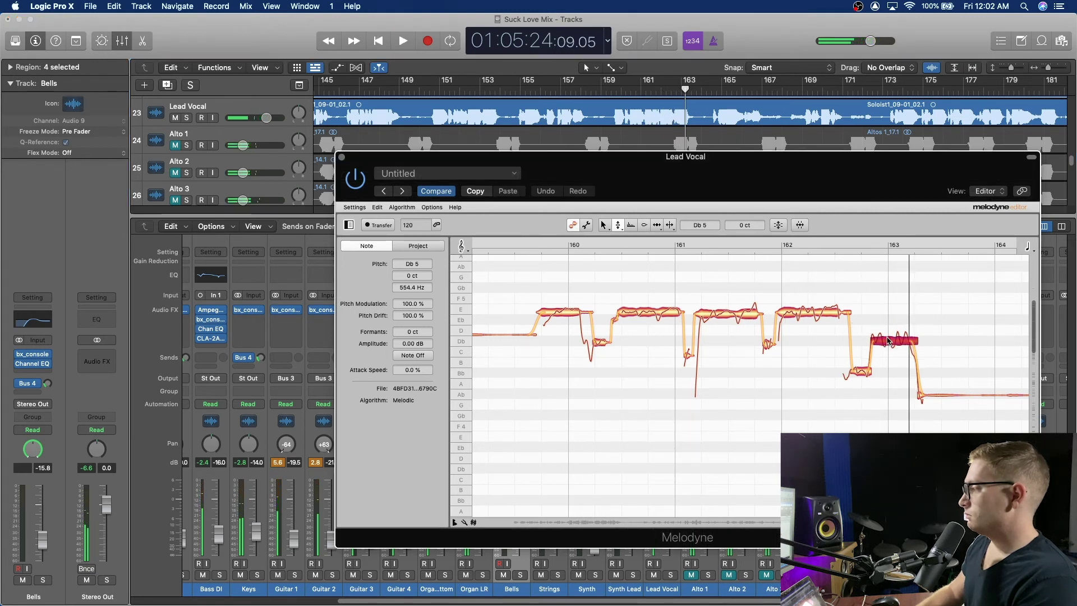
left_click(660, 87)
key("space")
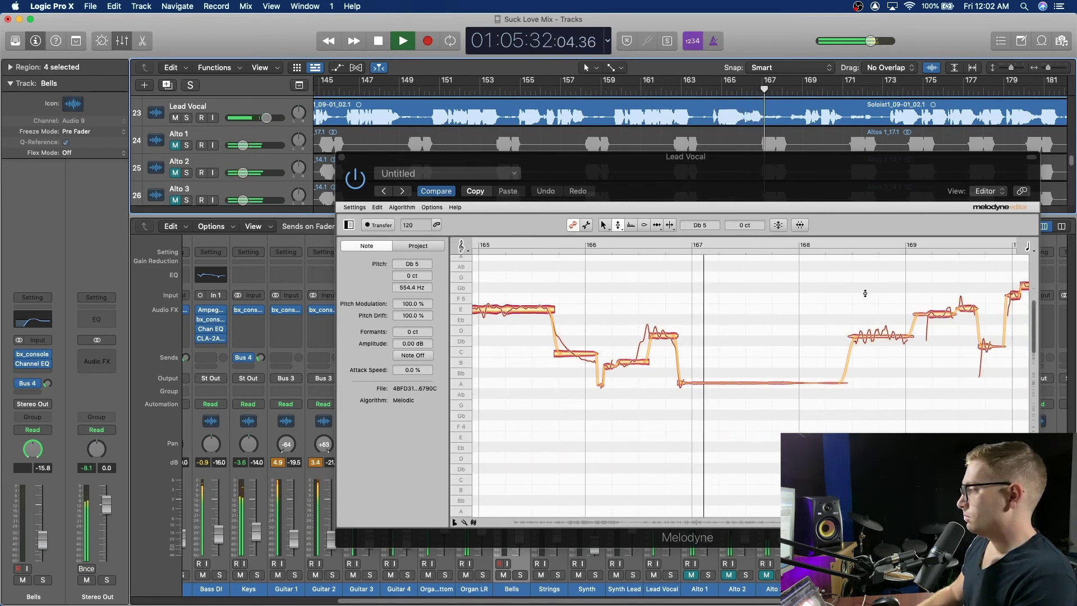
key("space")
Try the note late in bar 166 at D 5 and audition it.
left_click(654, 339)
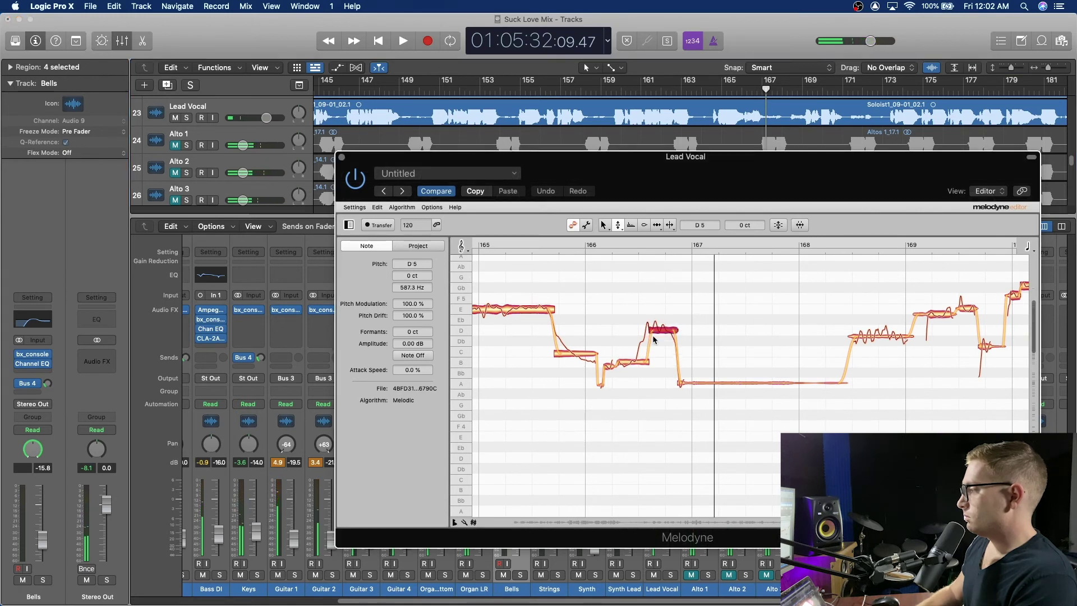
left_click(736, 95)
key("space")
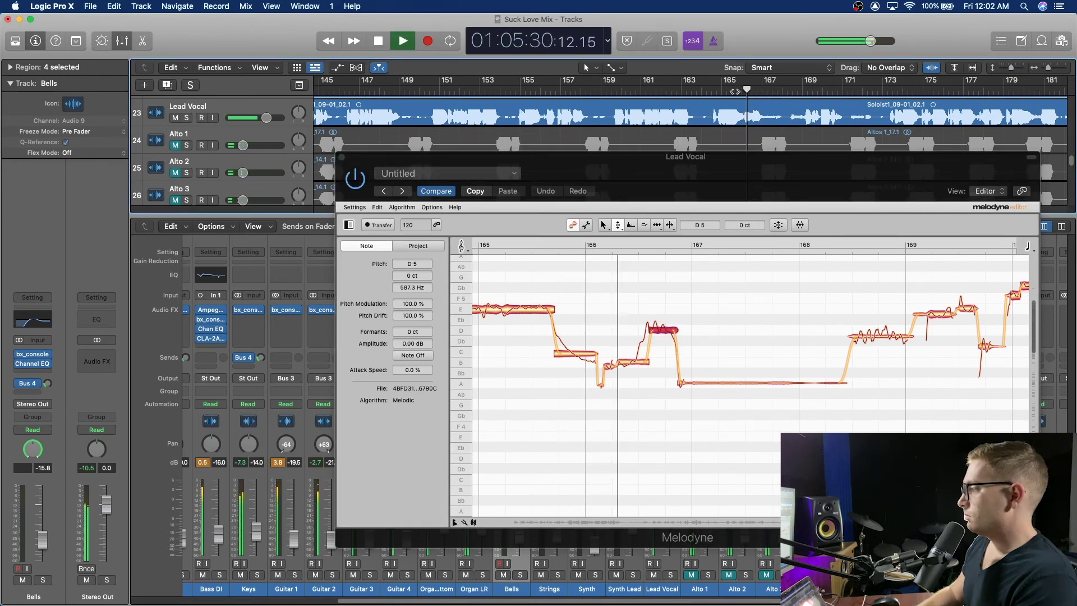
key("space")
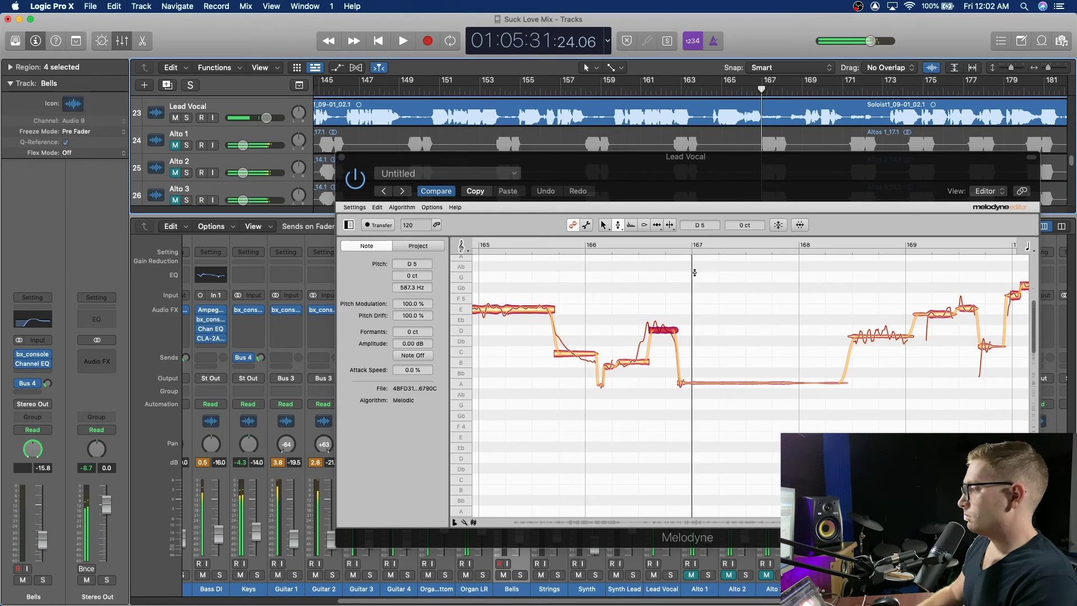
Lower the note late in bar 166 to Db 5 at 0 ct and play it back from just before.
left_click_drag(656, 332, 659, 345)
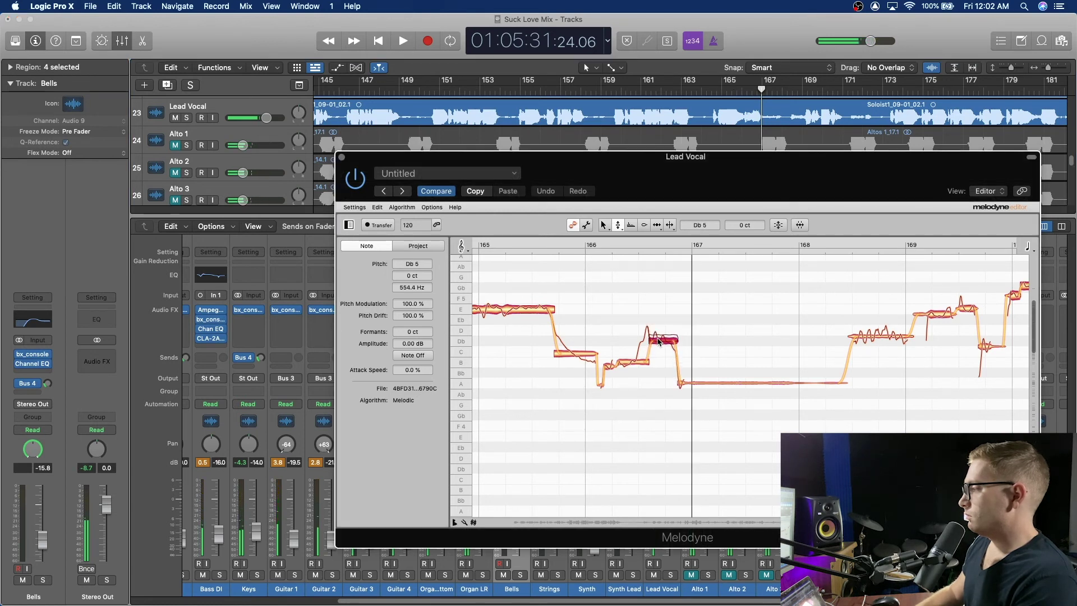
left_click(728, 94)
key("space")
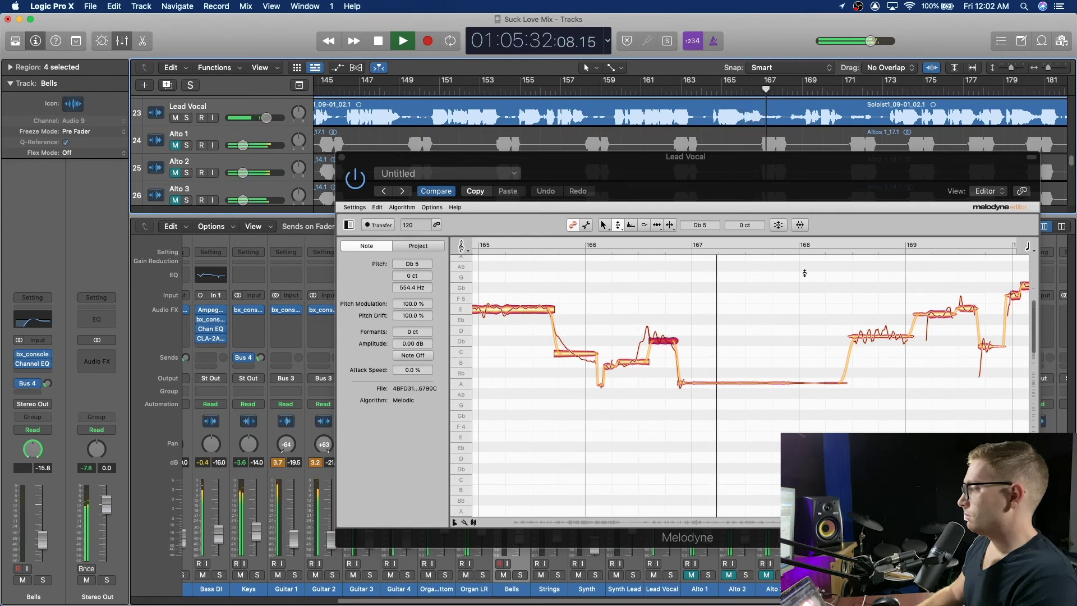
Snap the sustained note in bar 168 to Db 5 and the note just after the peak in bar 170 to E 5, and play to bar 178.
left_click(878, 338)
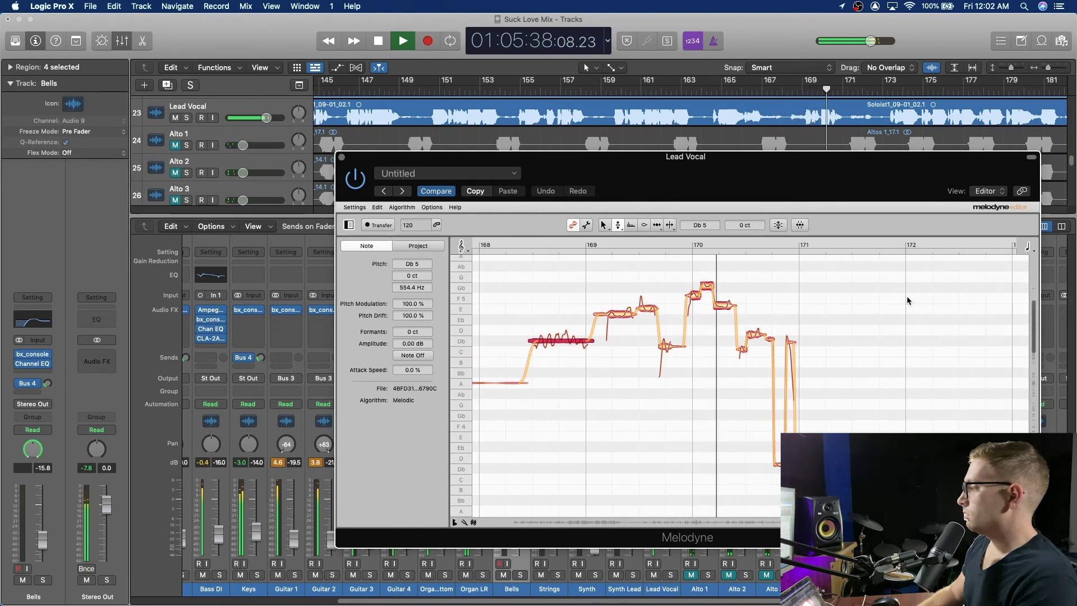
key("space")
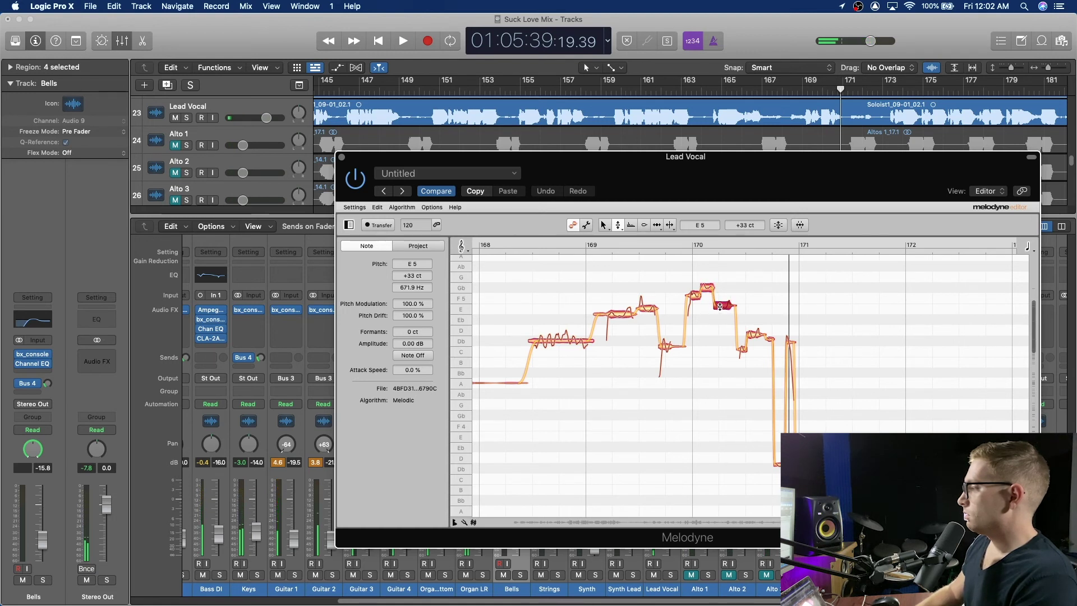
key("space")
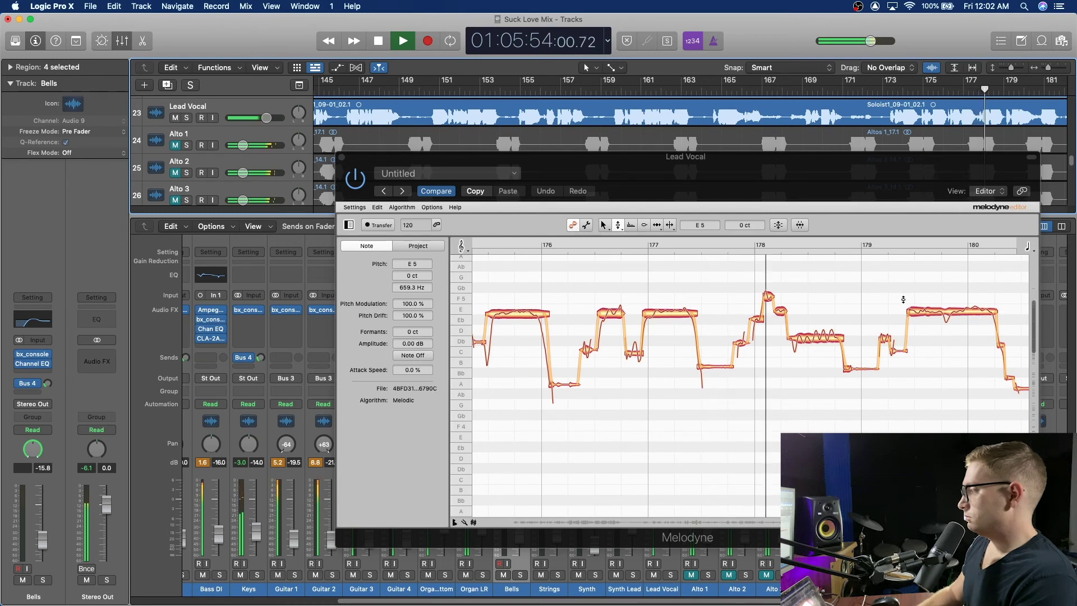
key("space")
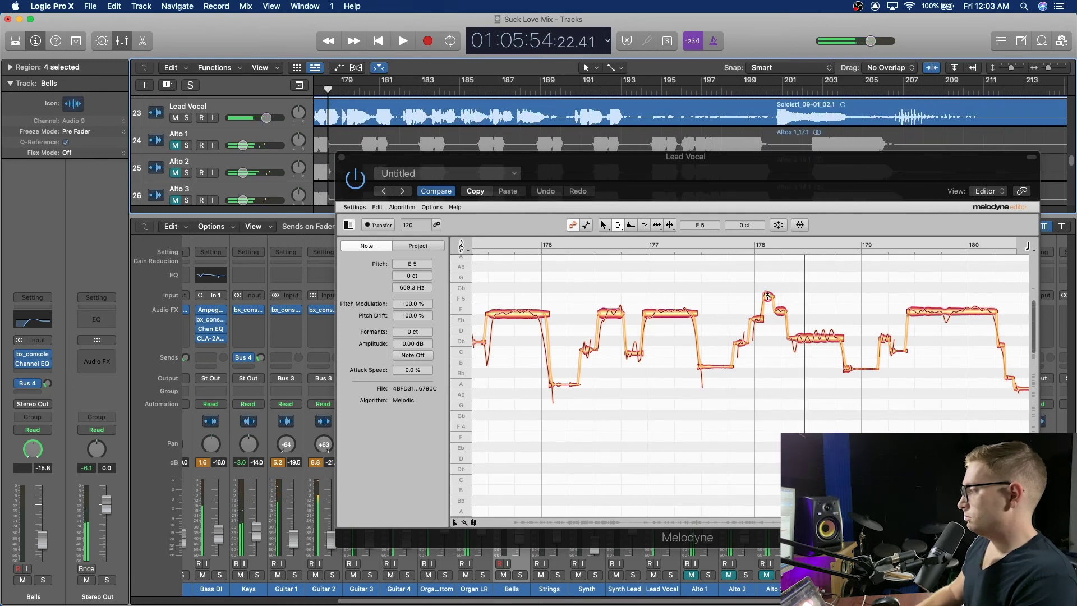
Snap the two short notes at the start of bar 178 and the sustained Db 5 note following them to pitch, and audition from bar 177.
left_click(767, 296)
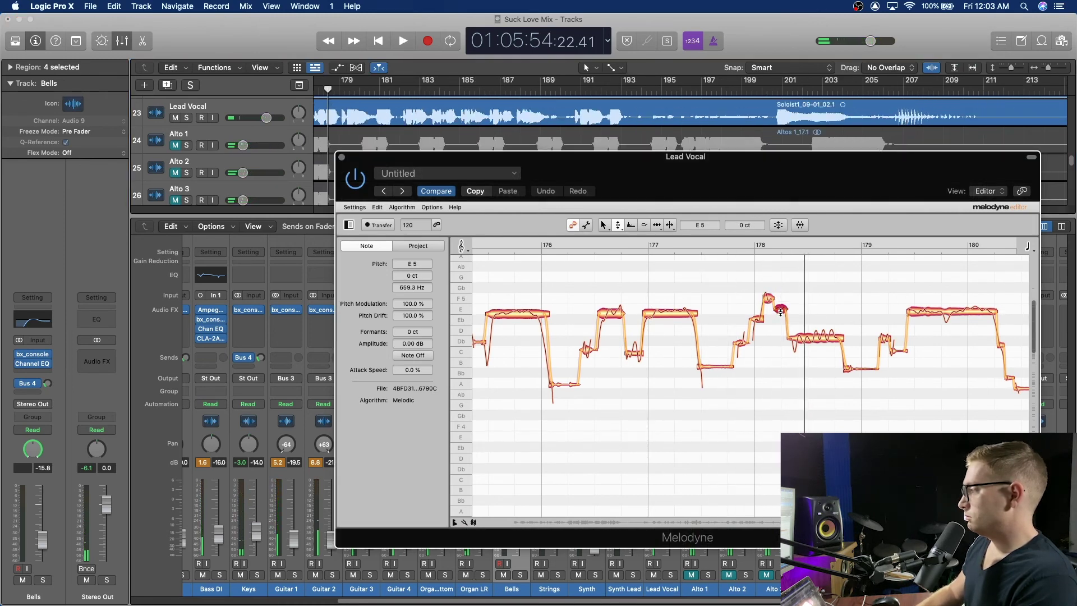
left_click(813, 346)
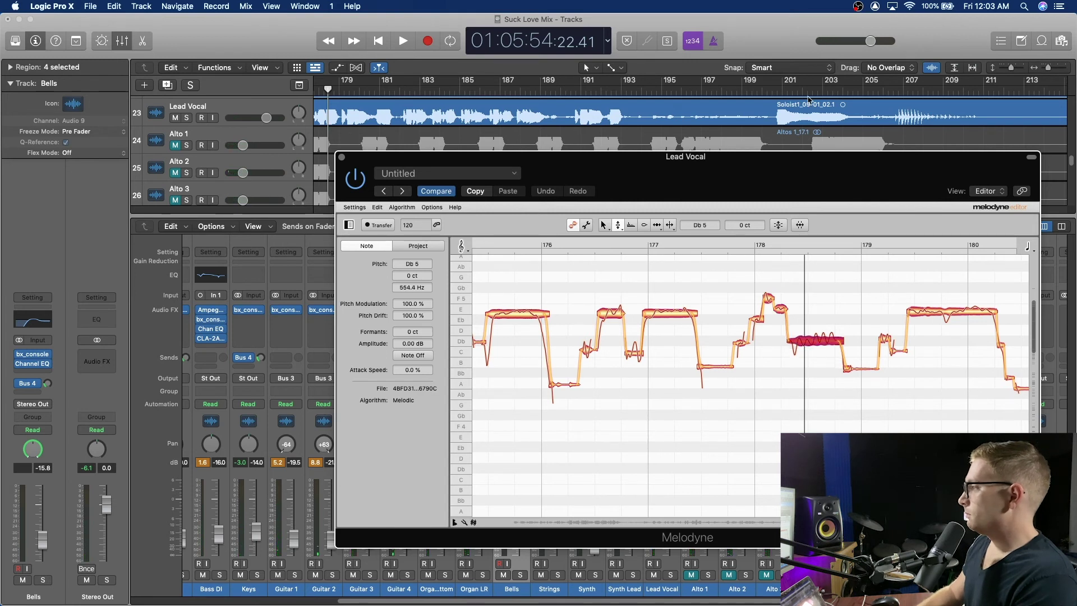
scroll(330, 96, "left", 3)
left_click(355, 89)
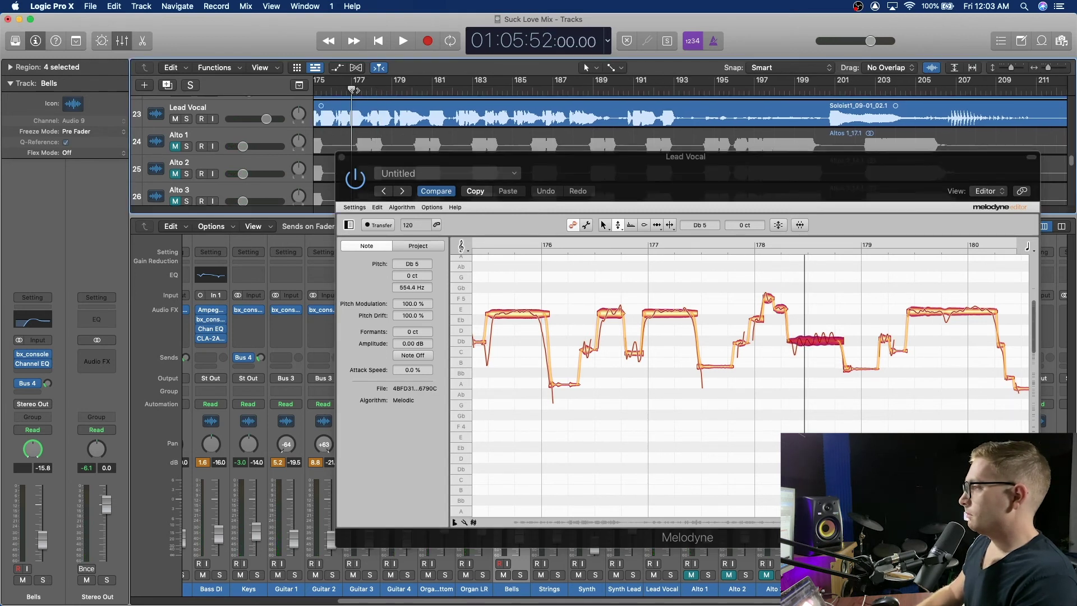
key("space")
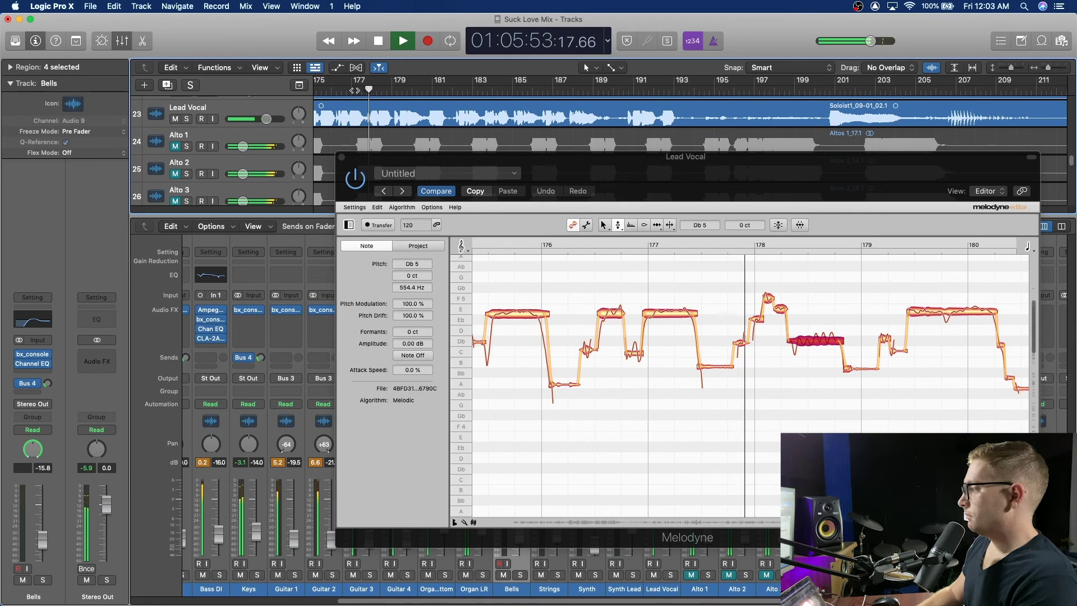
key("space")
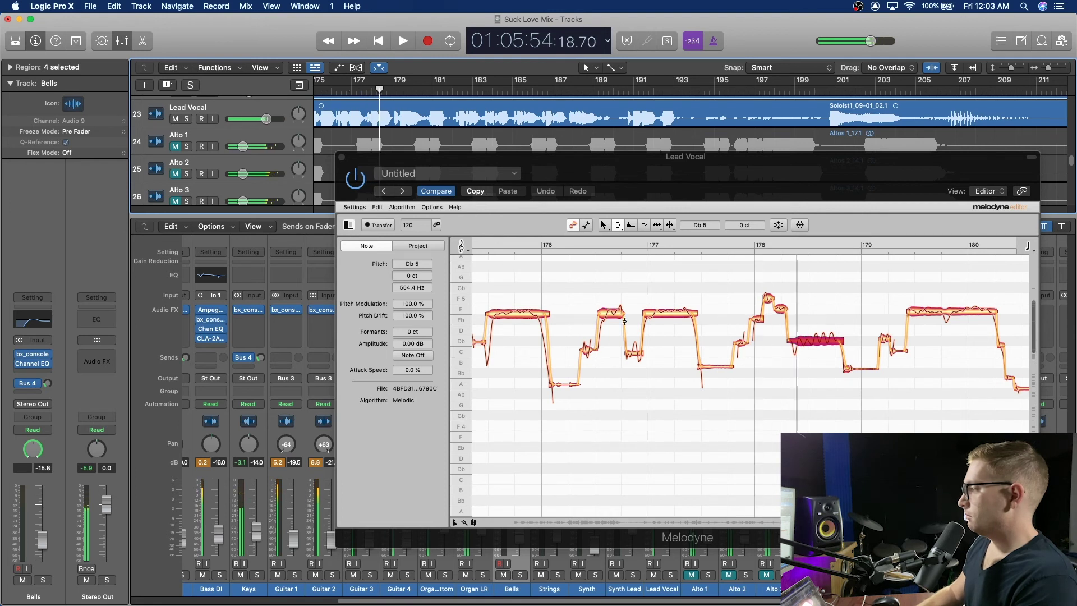
Lower the short peak note at the start of bar 178 to E 5 at 0 ct, replay it, and listen past bar 187.
left_click(767, 301)
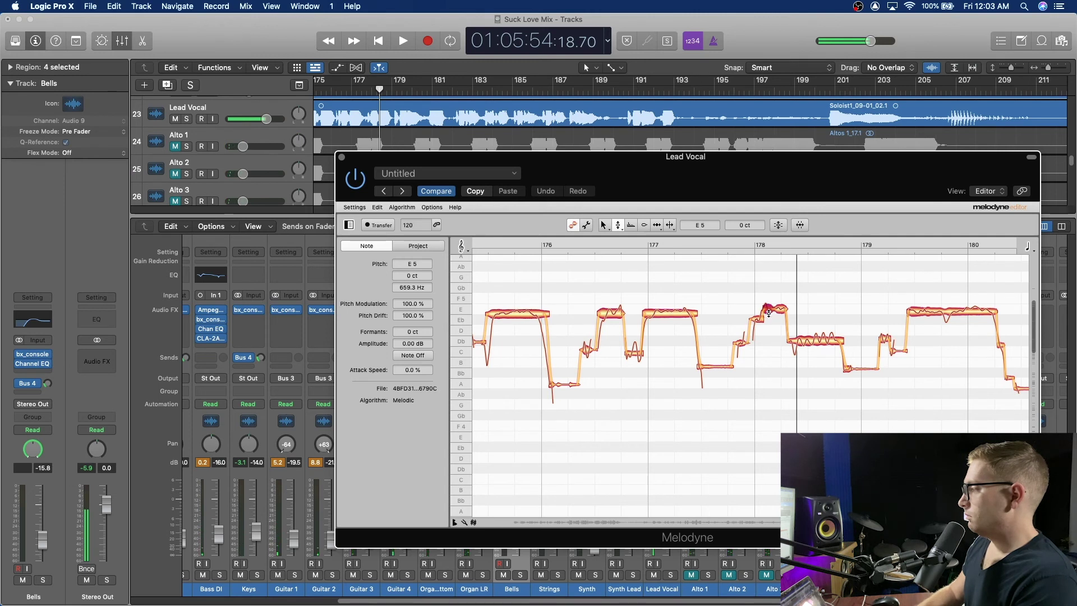
left_click(365, 94)
key("space")
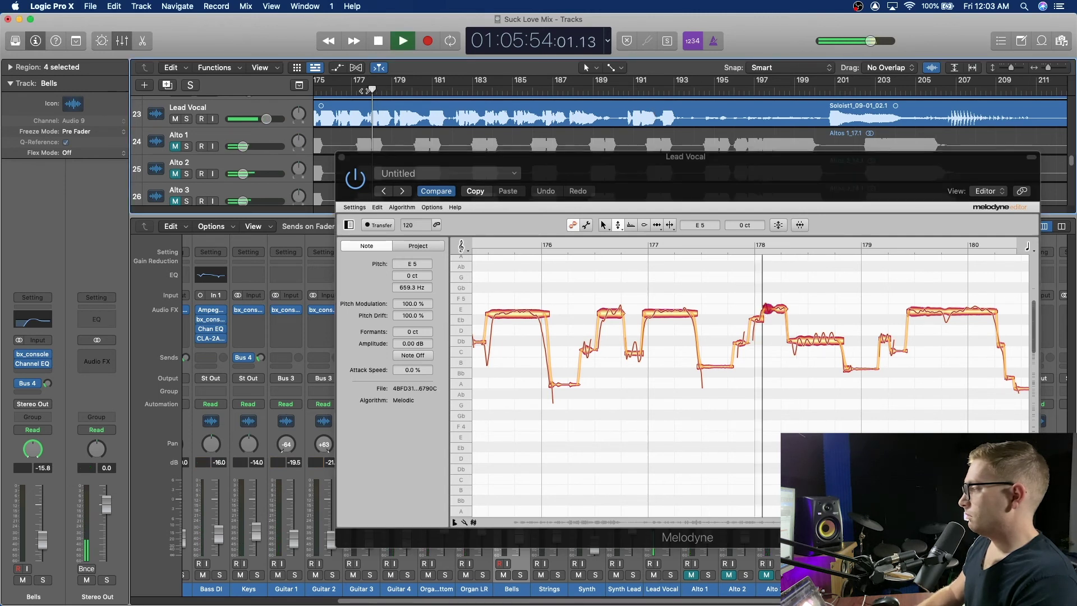
key("space")
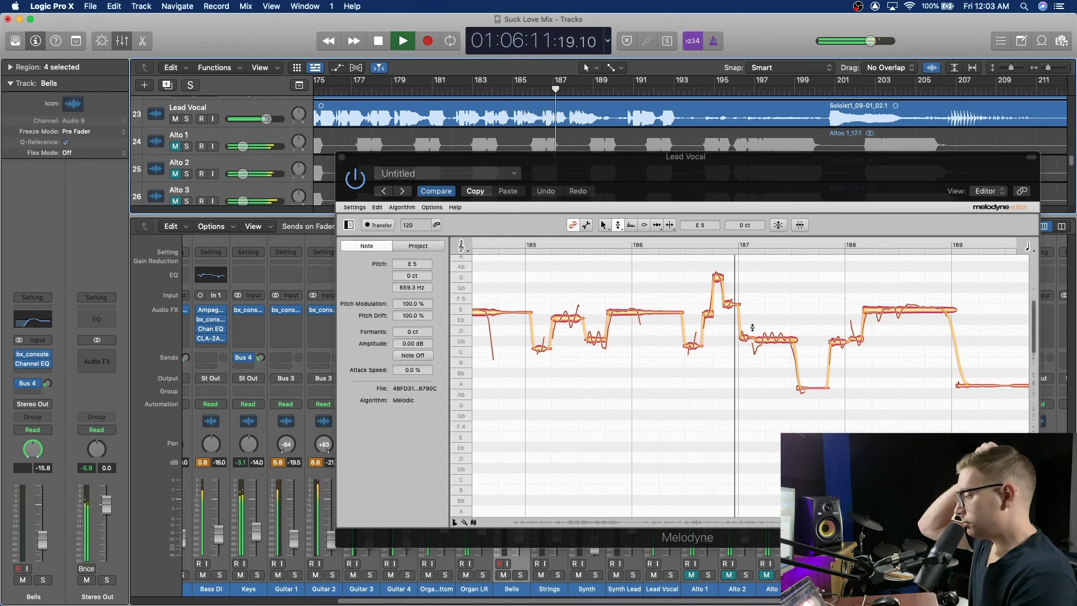
key("space")
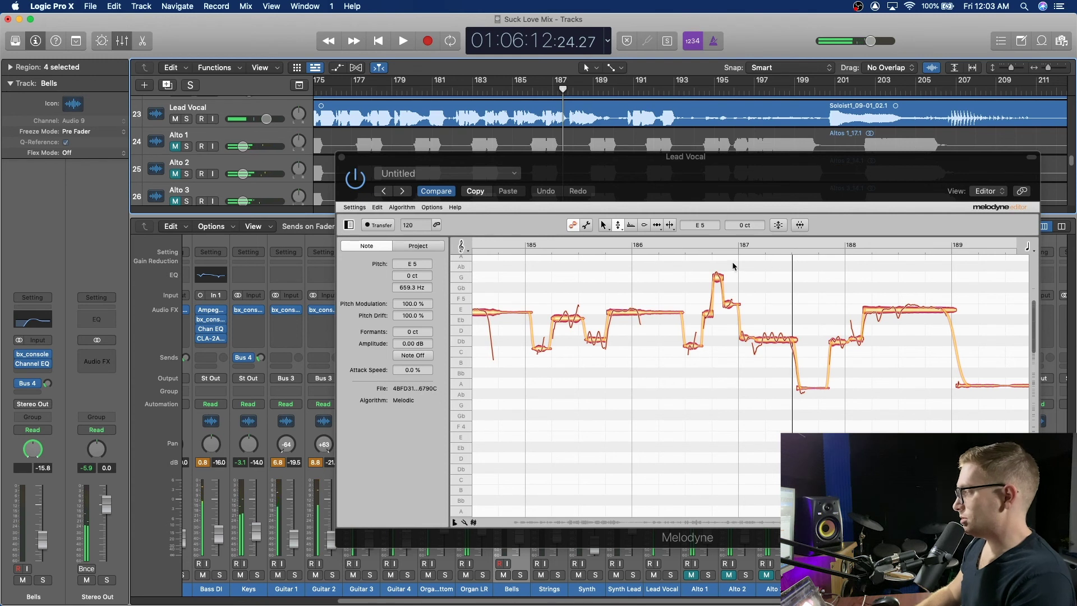
Replay bar 186, try its high peak note at Gb 5, and audition the phrase again.
key("space")
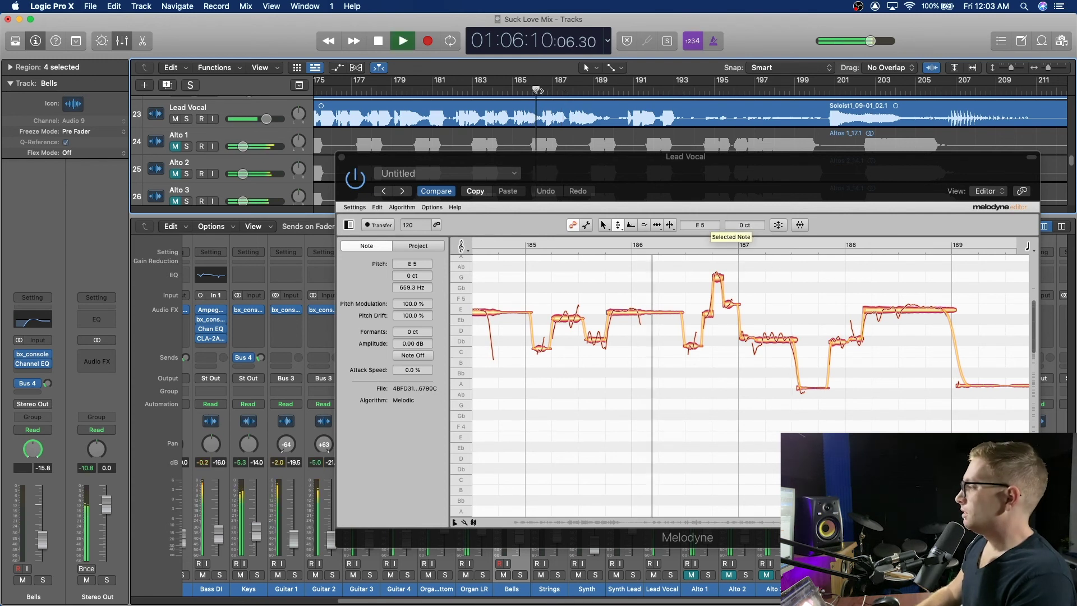
key("space")
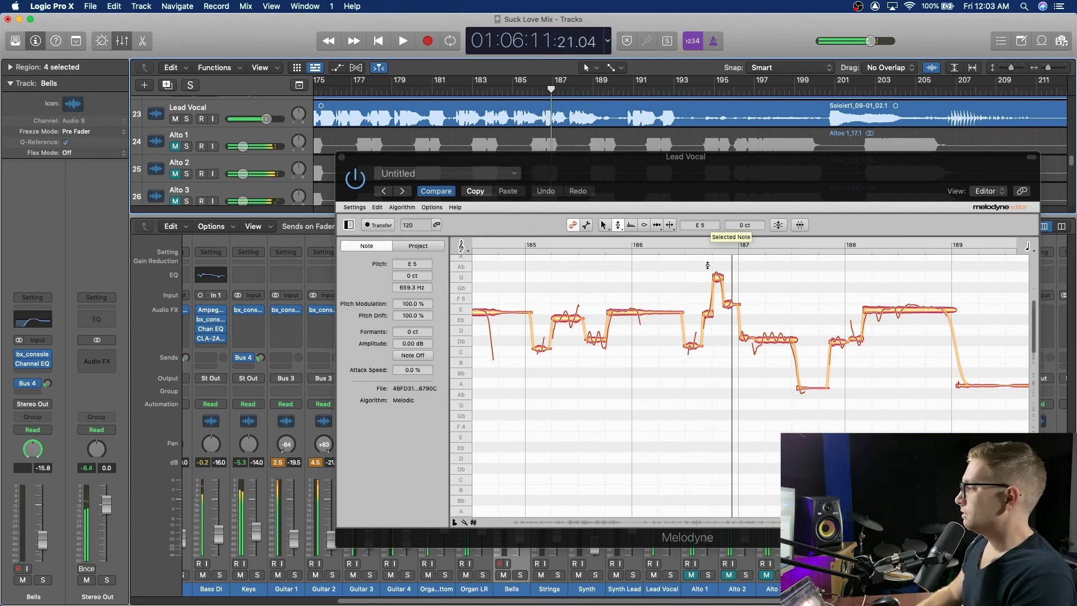
left_click(717, 279)
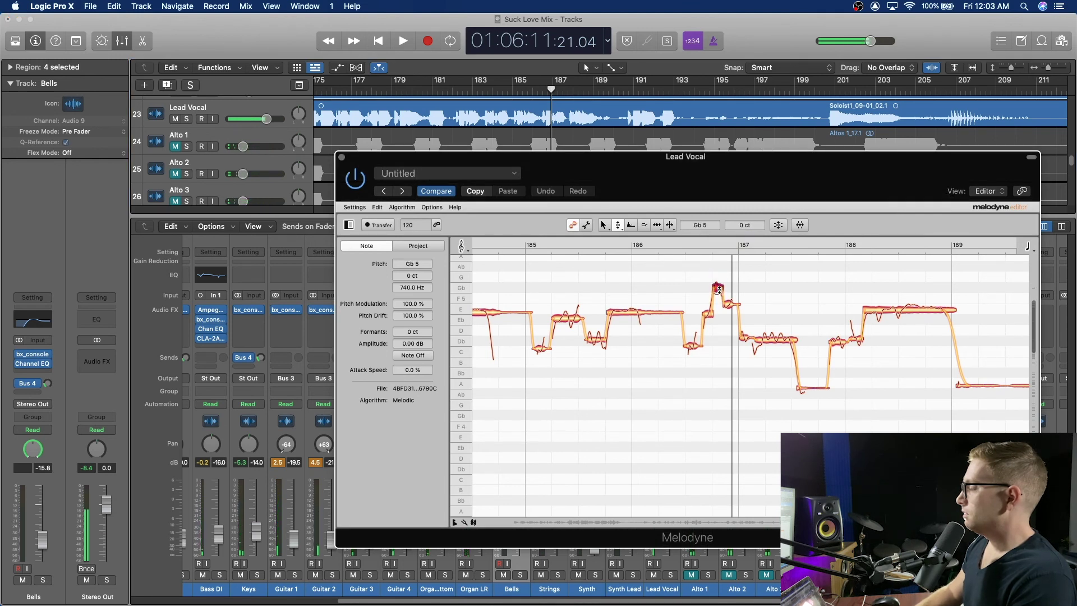
left_click(536, 93)
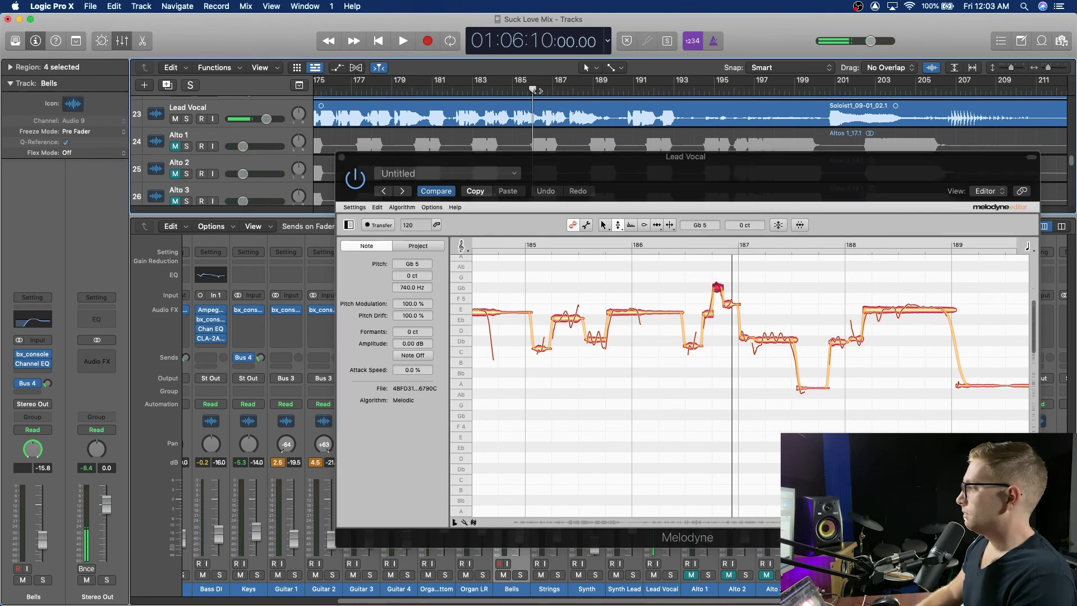
key("space")
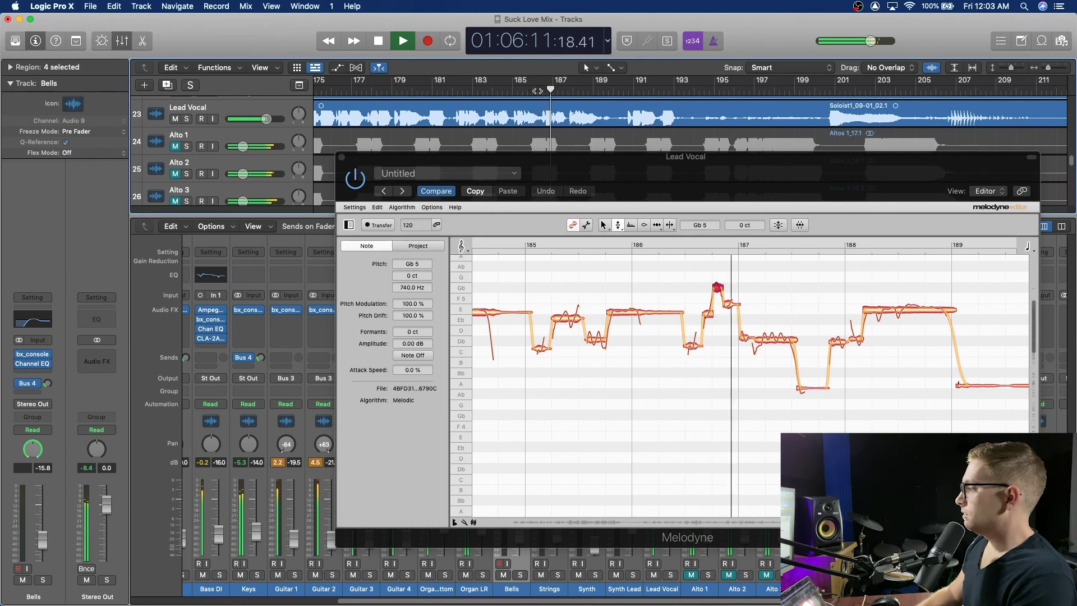
key("space")
Lower the high peak note just before bar 187 to F 5 at 0 ct, and play the vocal from bar 186 to bar 194.
left_click(717, 288)
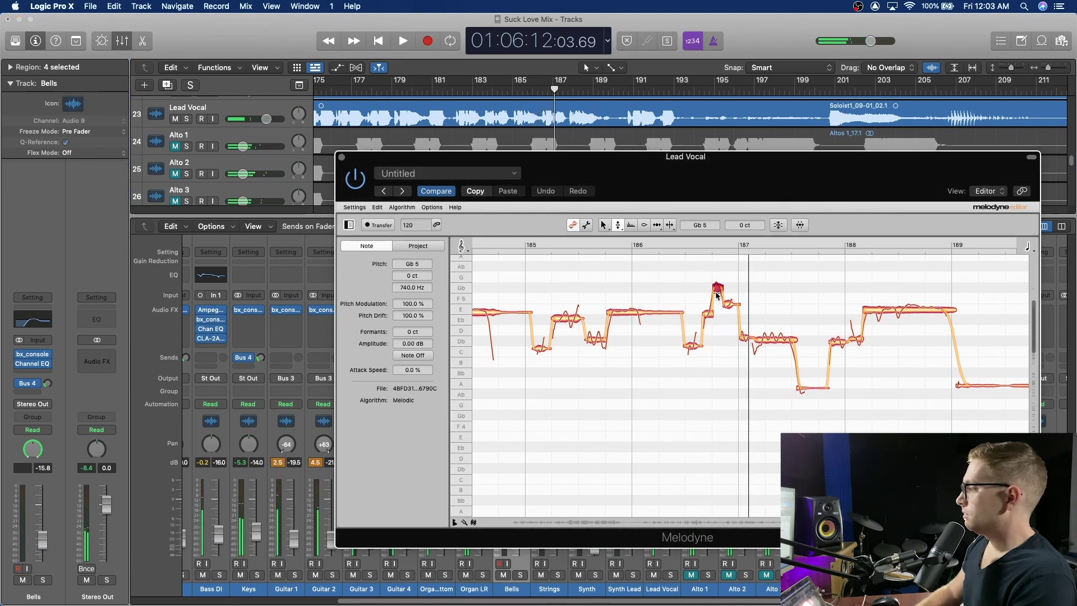
left_click(537, 92)
key("space")
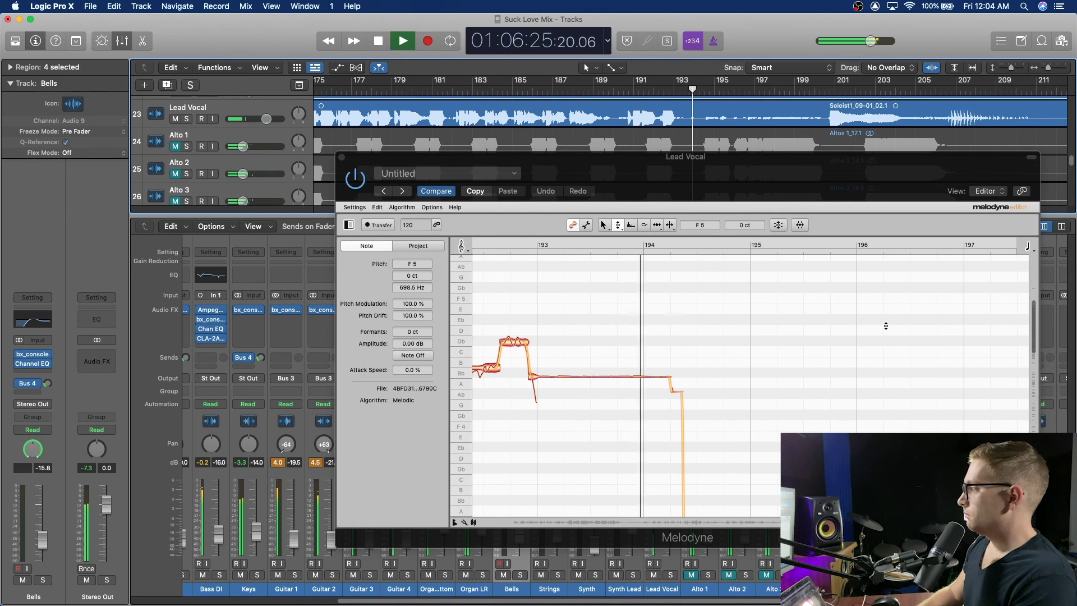
Play the vocal from about bar 200, and snap the short note before bar 201 to Eb 5 and the long note following it to Db 5, both at 0 ct.
left_click(818, 90)
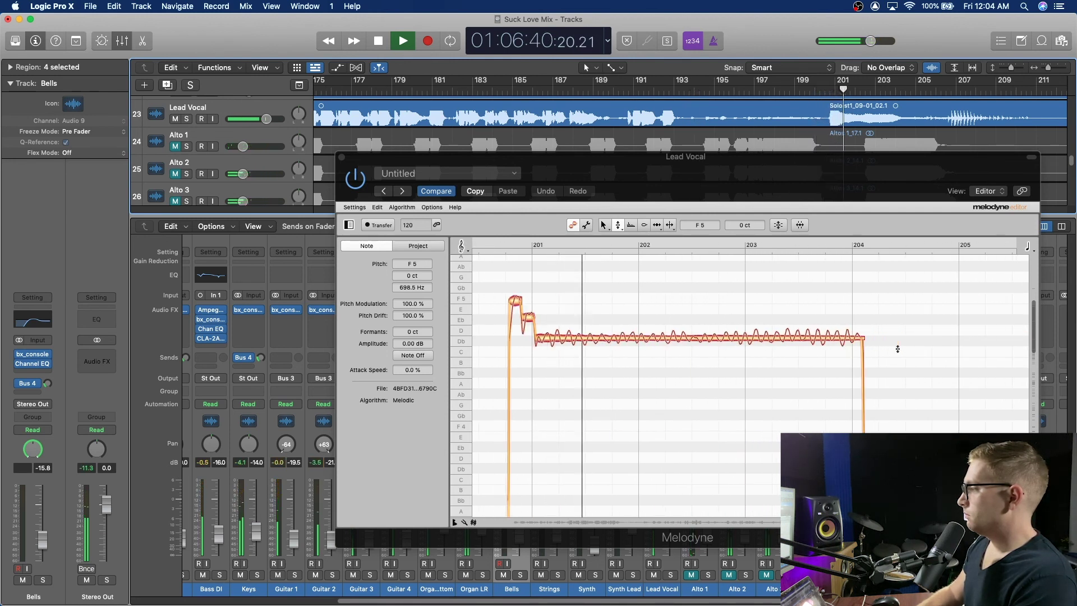
key("space")
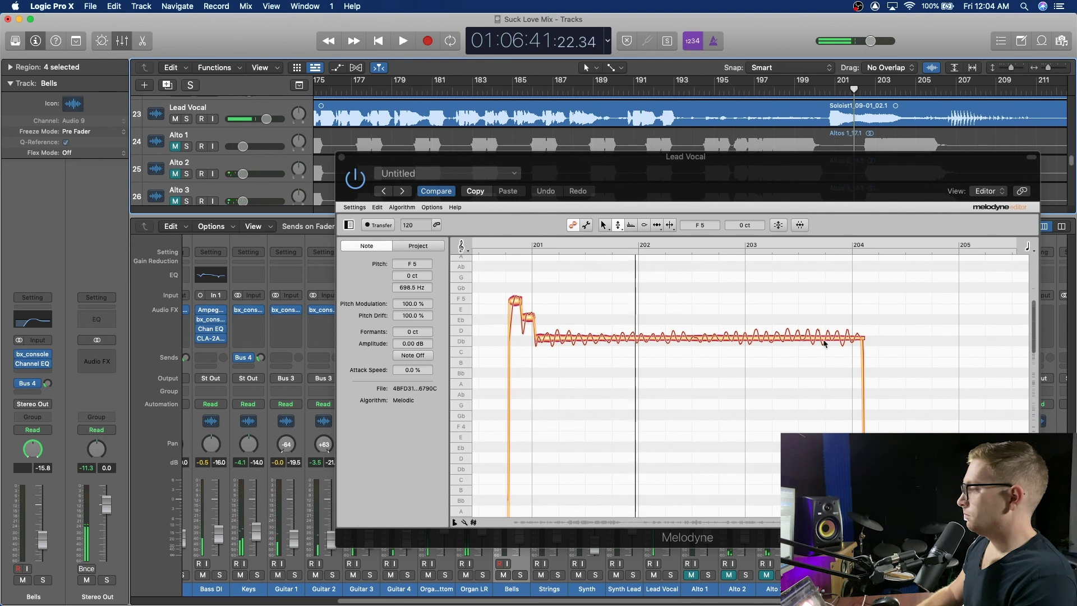
left_click(528, 318)
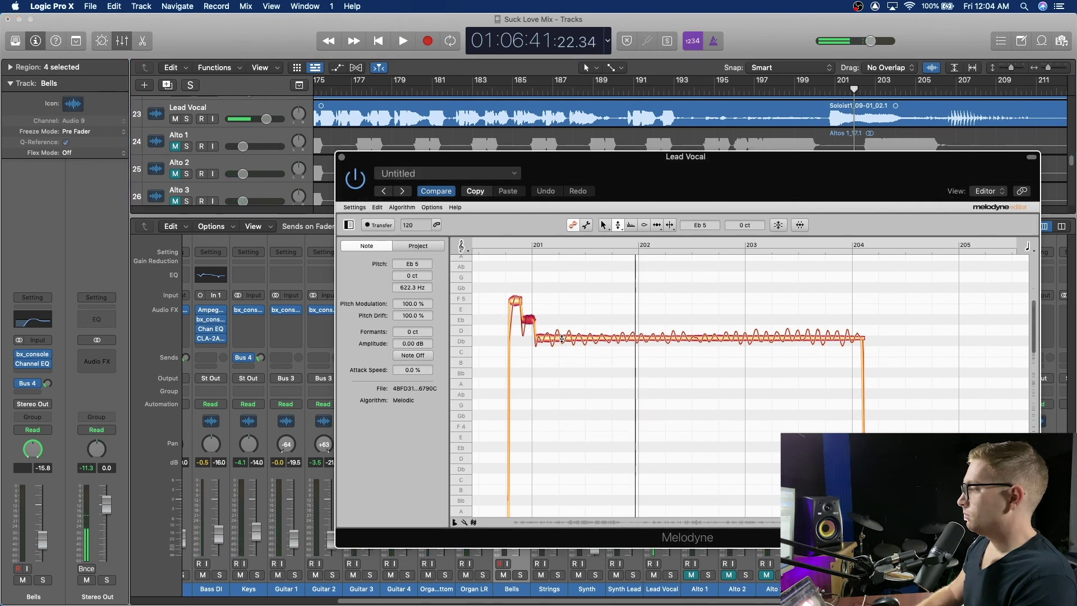
left_click_drag(562, 339, 562, 340)
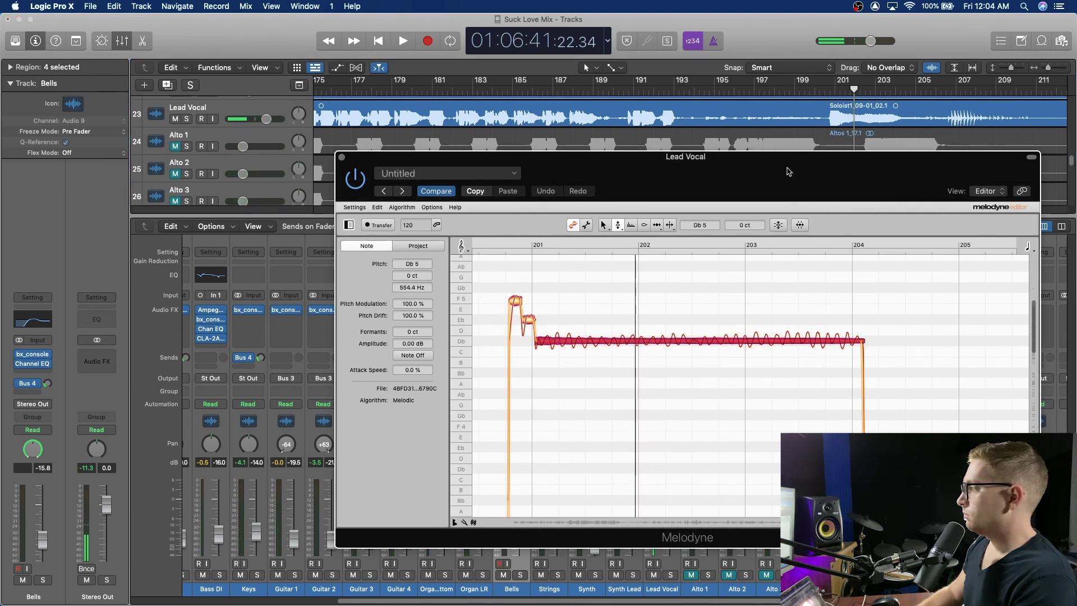
Audition the vocal ending from about bar 200 to bar 210, and reposition the Melodyne window with the long Db 5 note in view.
left_click(825, 96)
key("space")
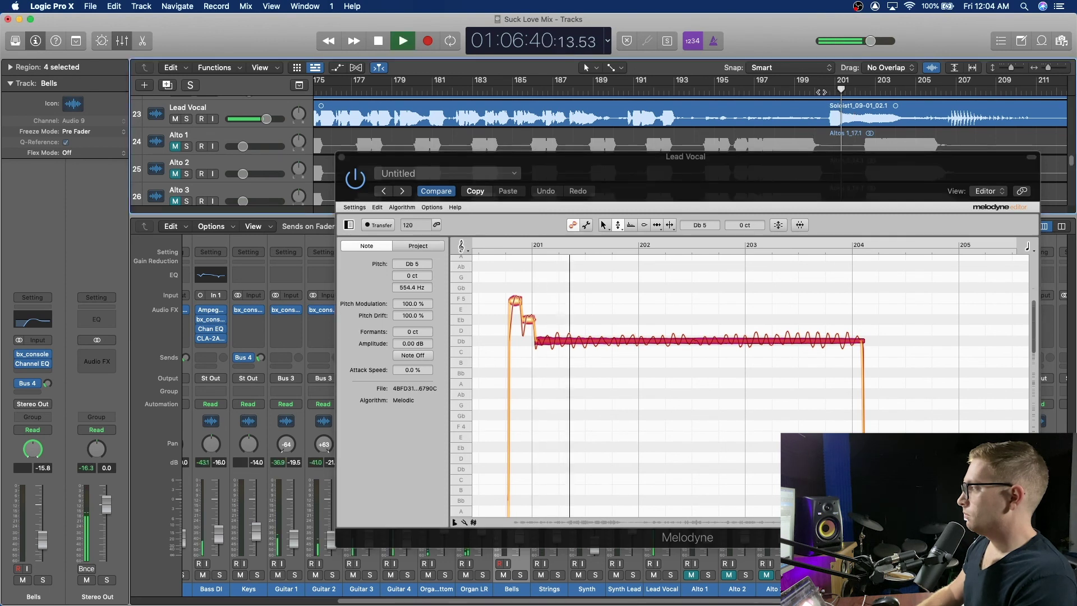
left_click(818, 90)
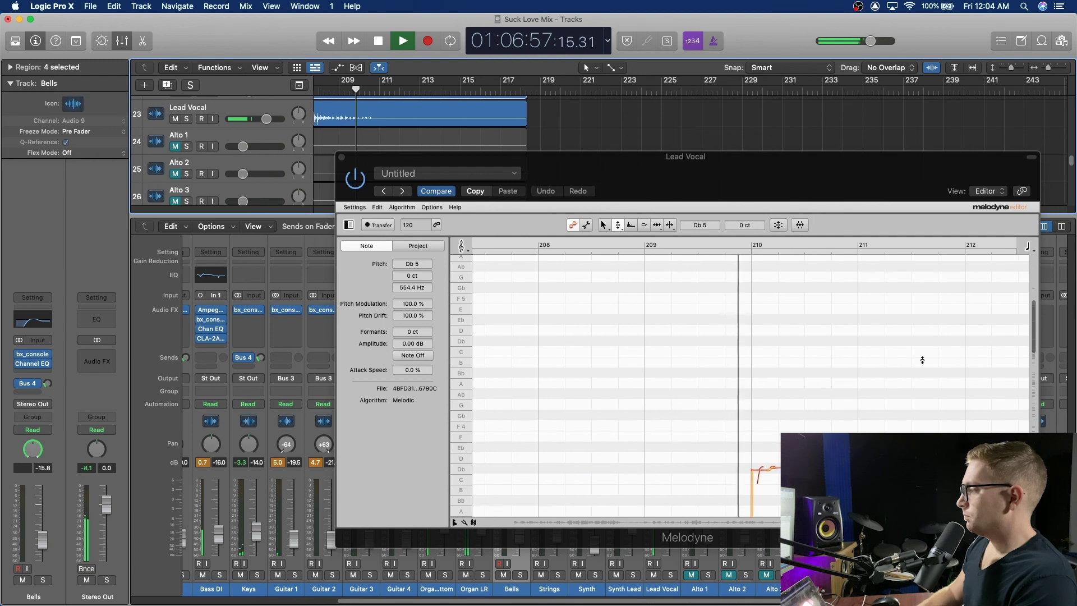
key("space")
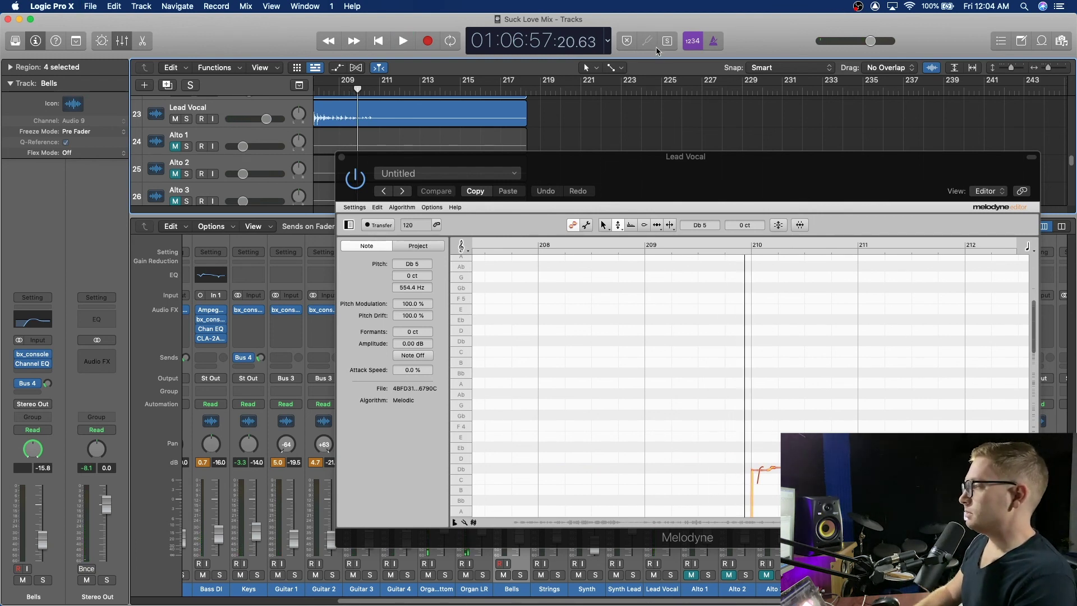
scroll(693, 368, "left", 15)
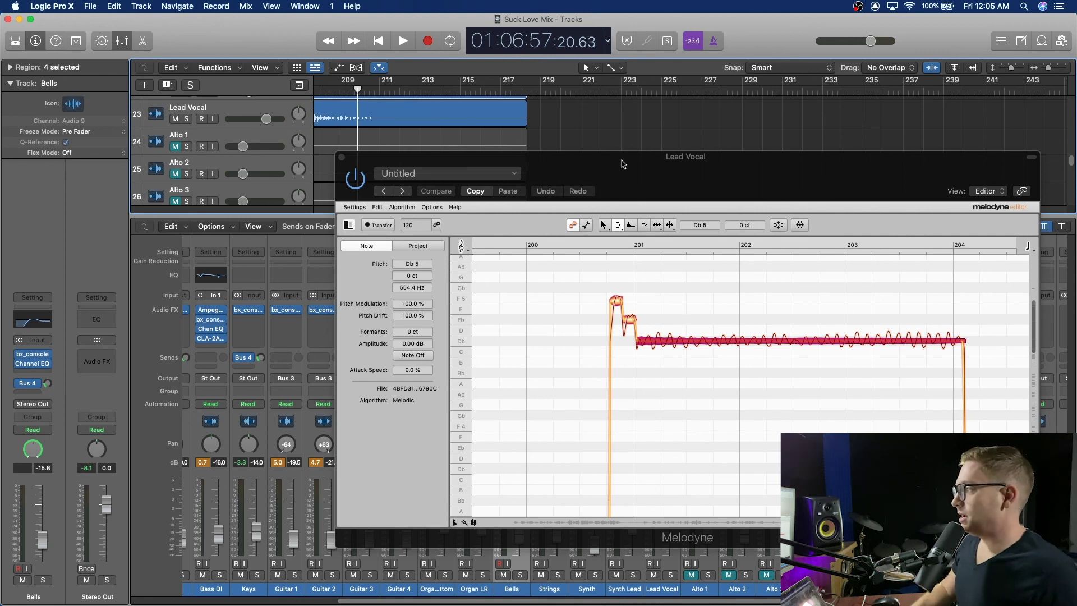
left_click_drag(622, 164, 421, 111)
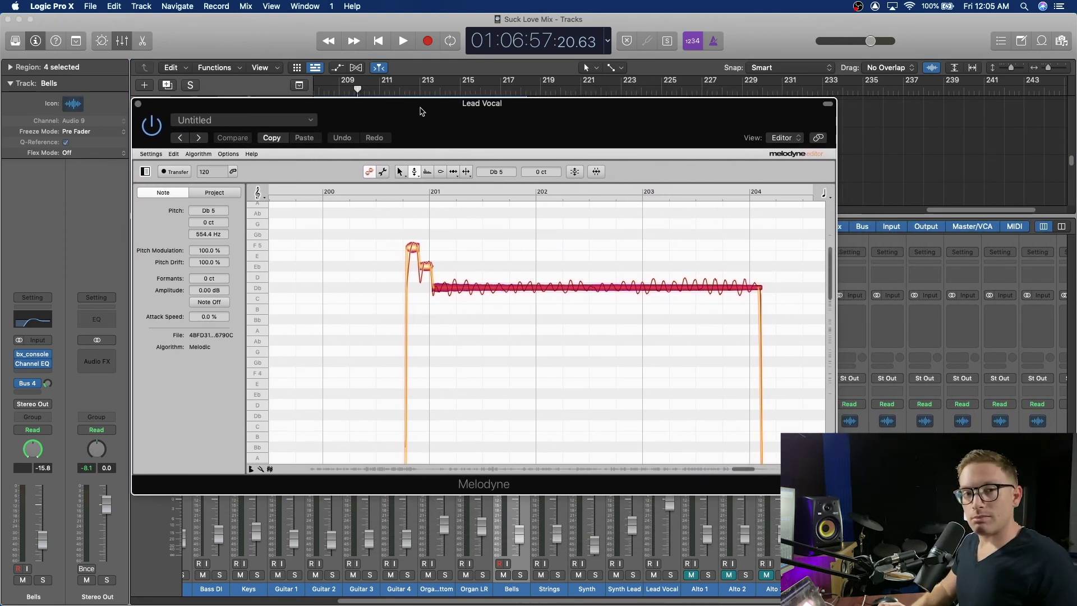